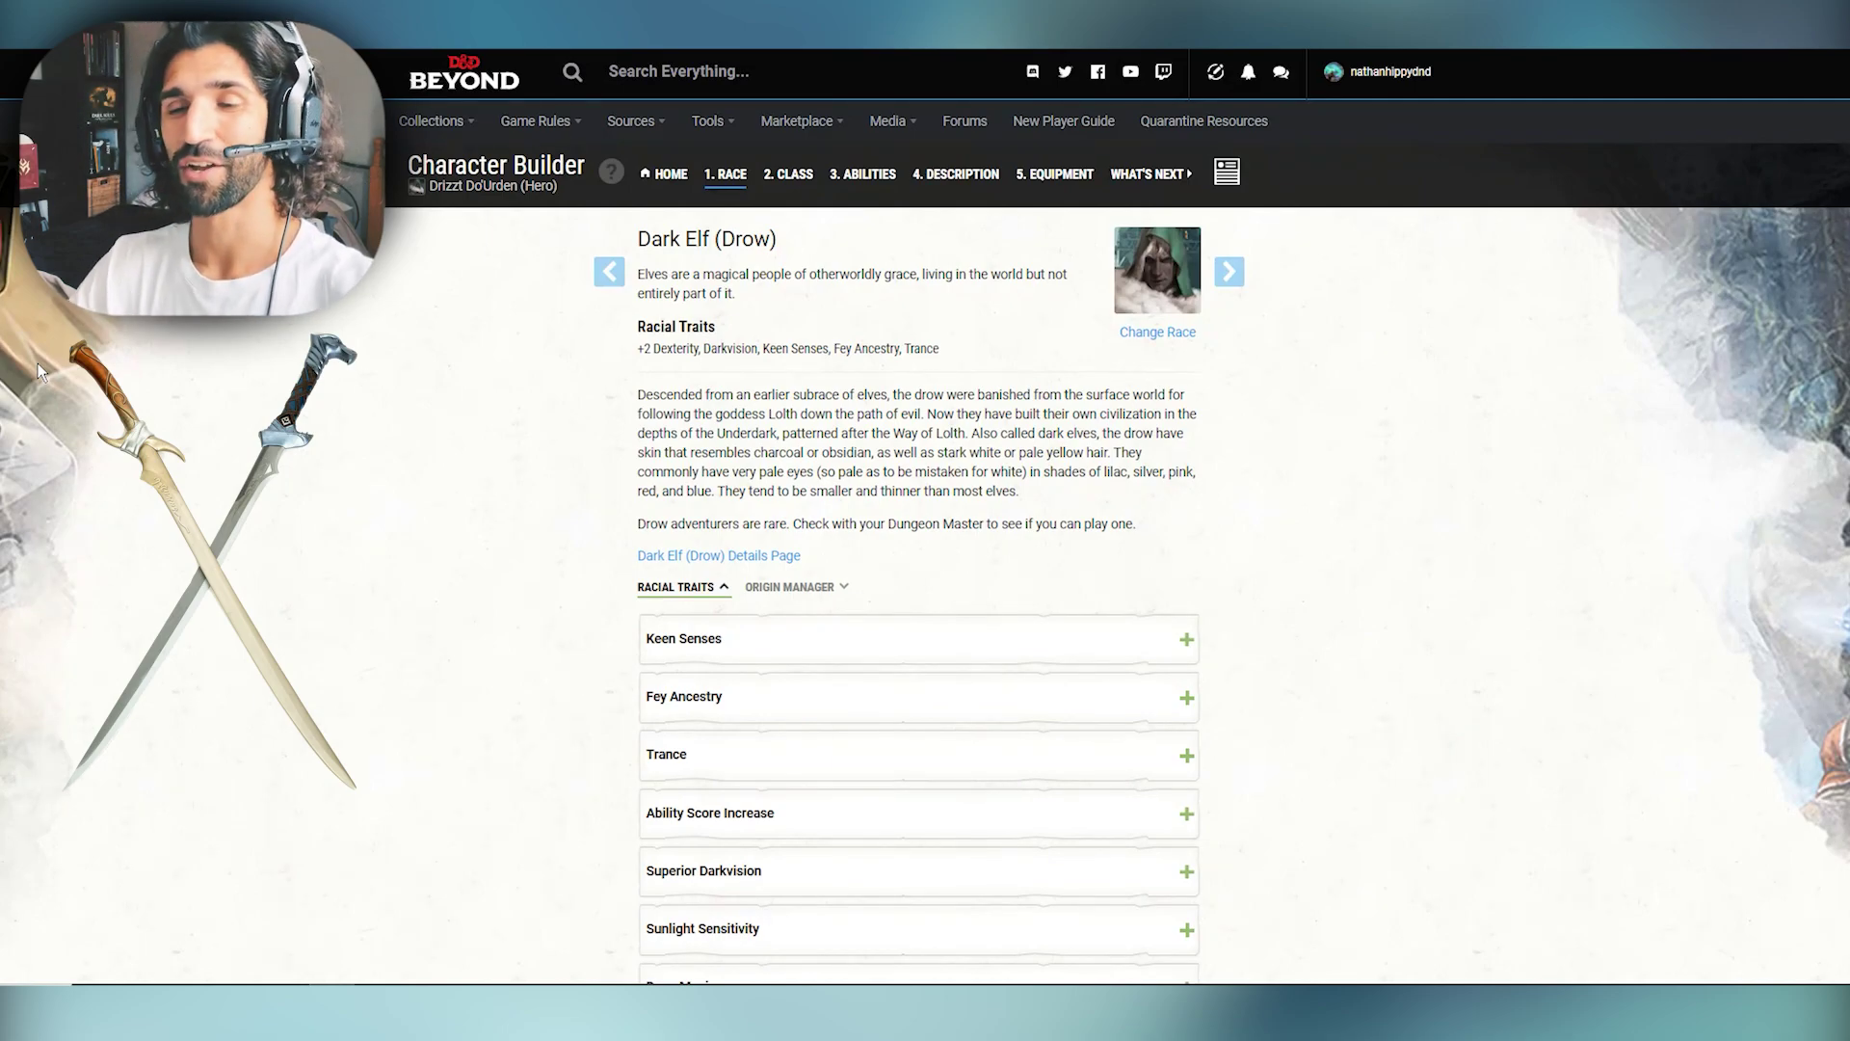
Step: Review the Dark Elf (Drow) race description and racial traits, reading the details of Sunlight Sensitivity
{"action": "scroll", "coordinate": [426, 468], "scroll_direction": "down", "scroll_amount": 2}
{"action": "scroll", "coordinate": [426, 467], "scroll_direction": "up", "scroll_amount": 2}
{"action": "scroll", "coordinate": [426, 468], "scroll_direction": "down", "scroll_amount": 2}
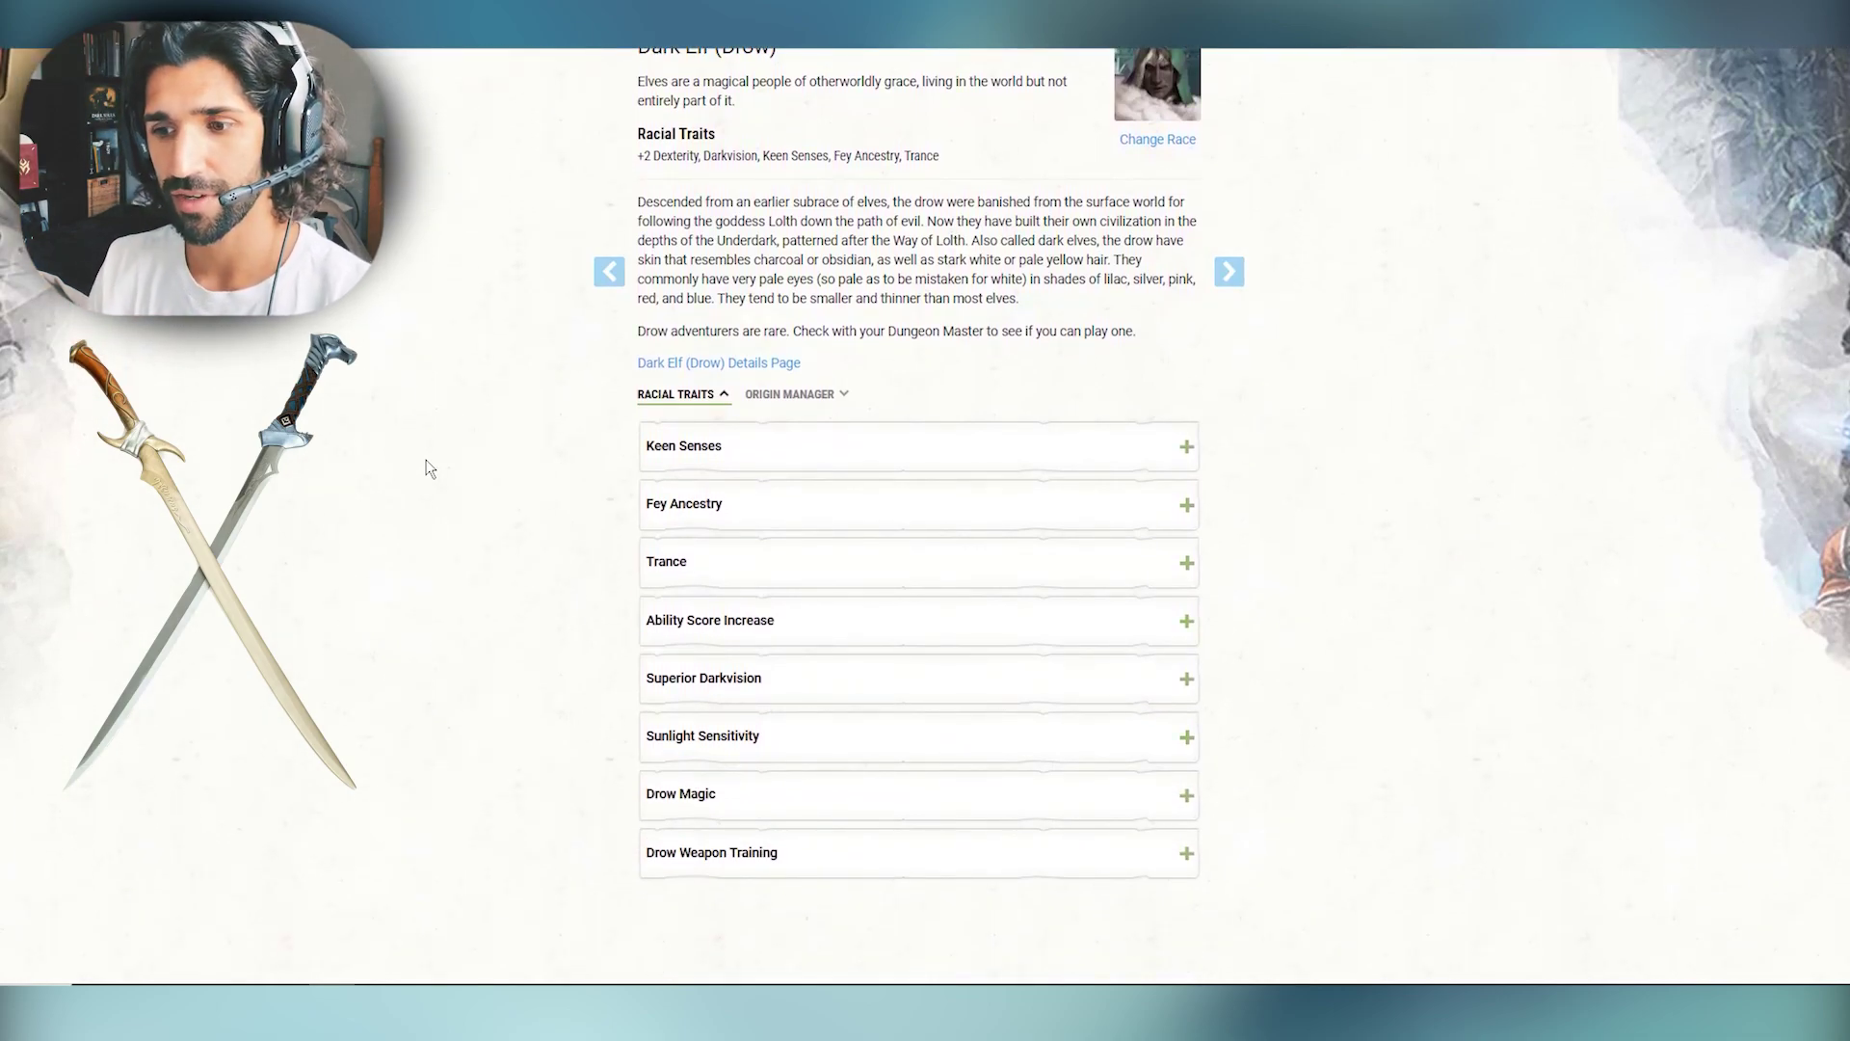
{"action": "left_click", "coordinate": [819, 737]}
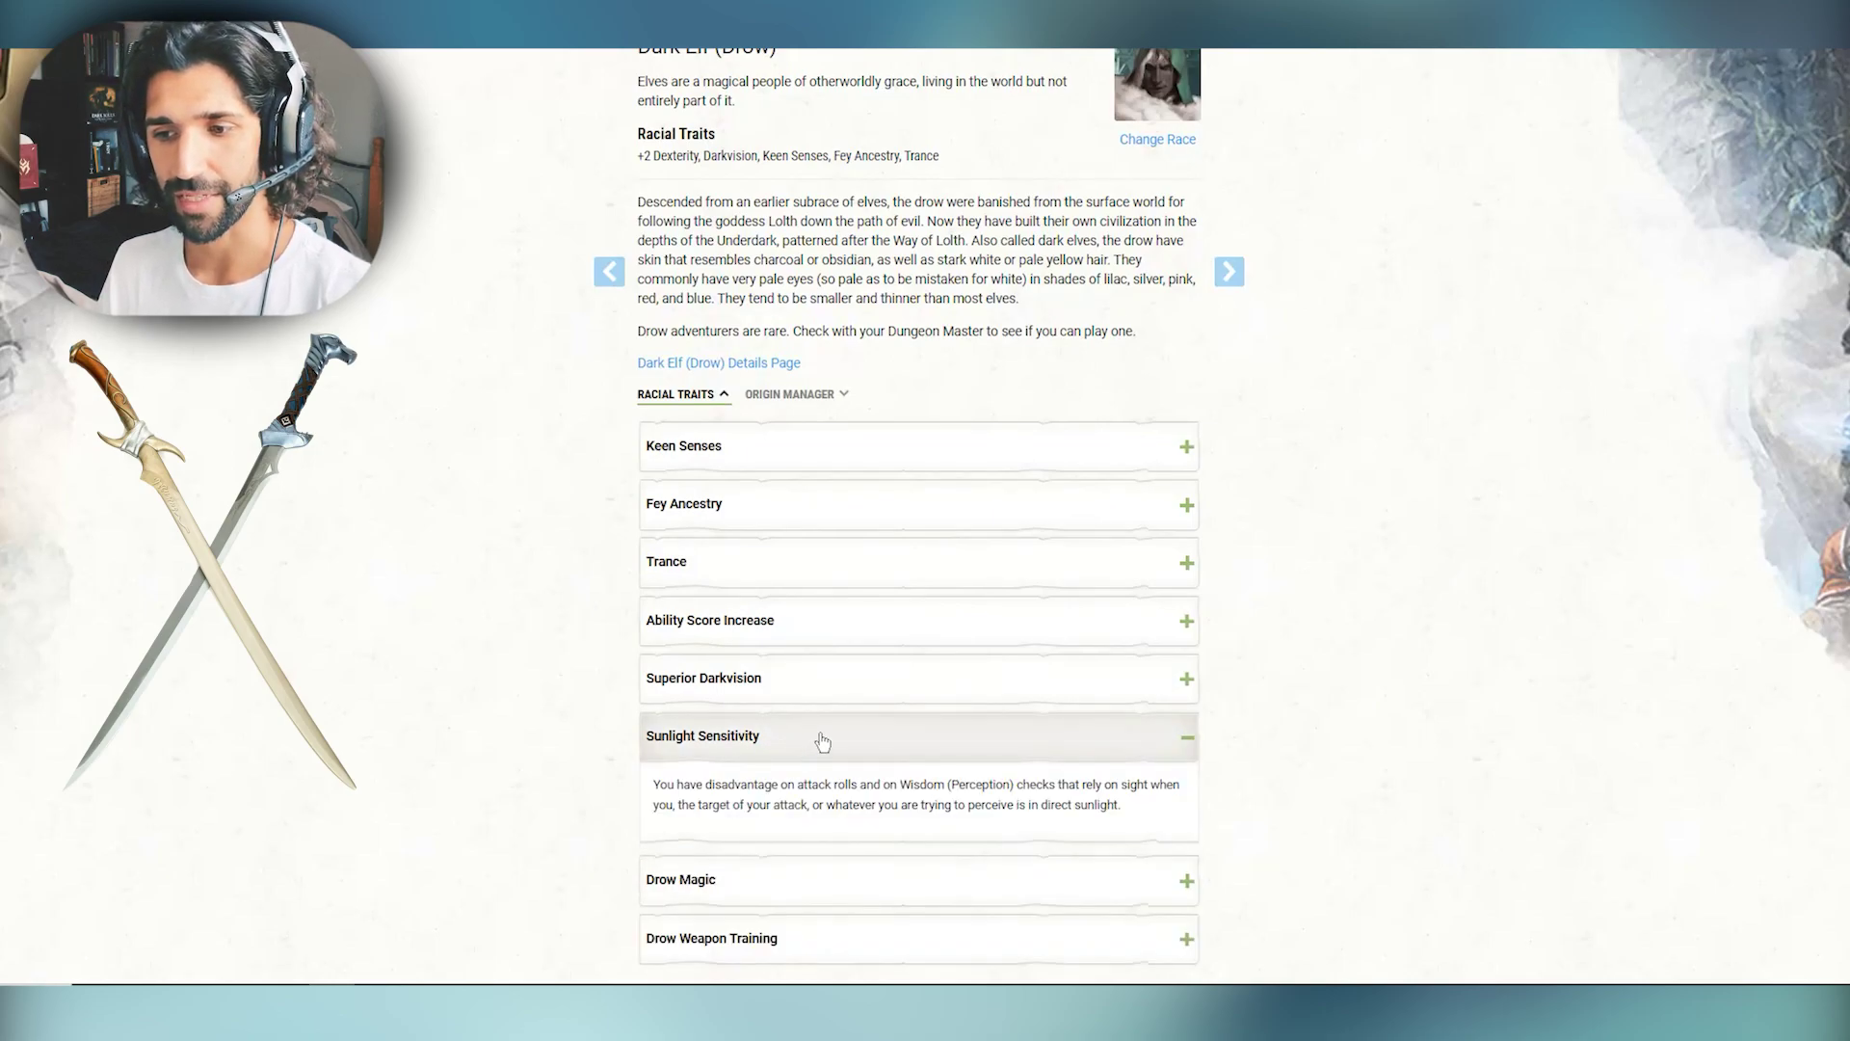
{"action": "left_click", "coordinate": [822, 739]}
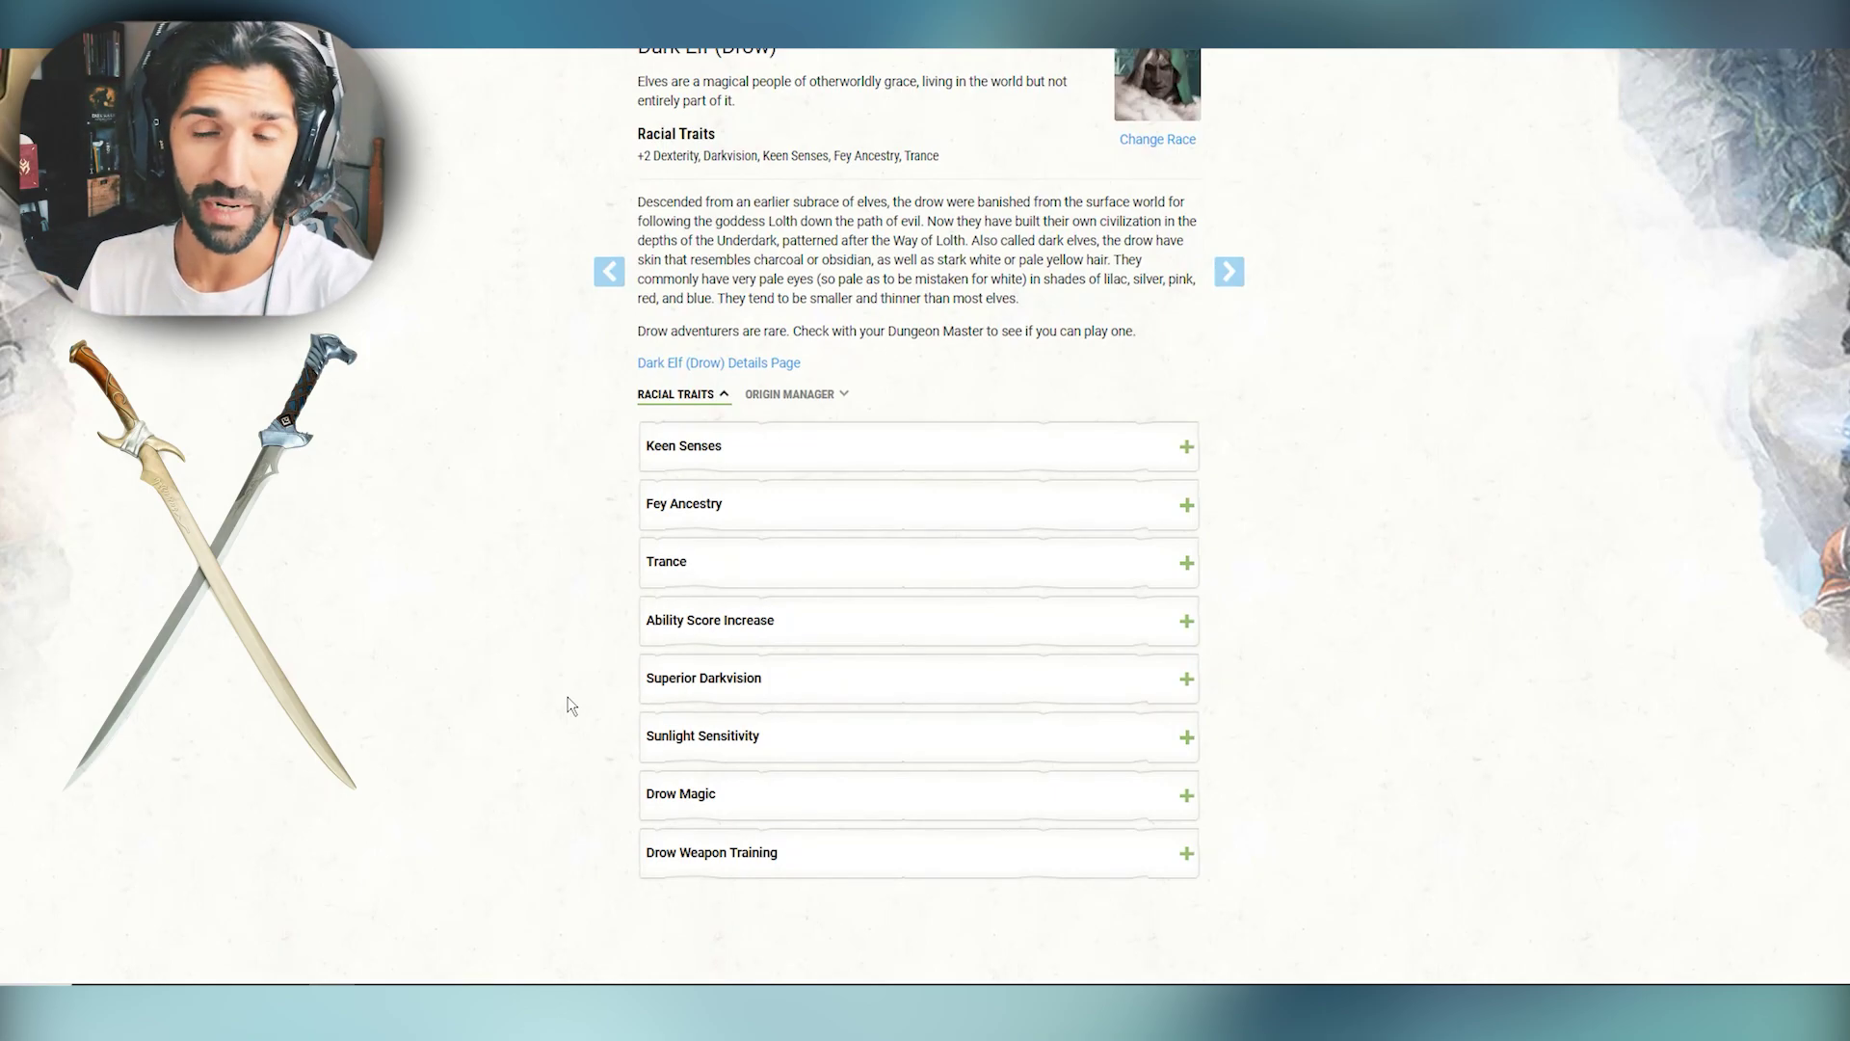
{"action": "scroll", "coordinate": [568, 706], "scroll_direction": "up", "scroll_amount": 2}
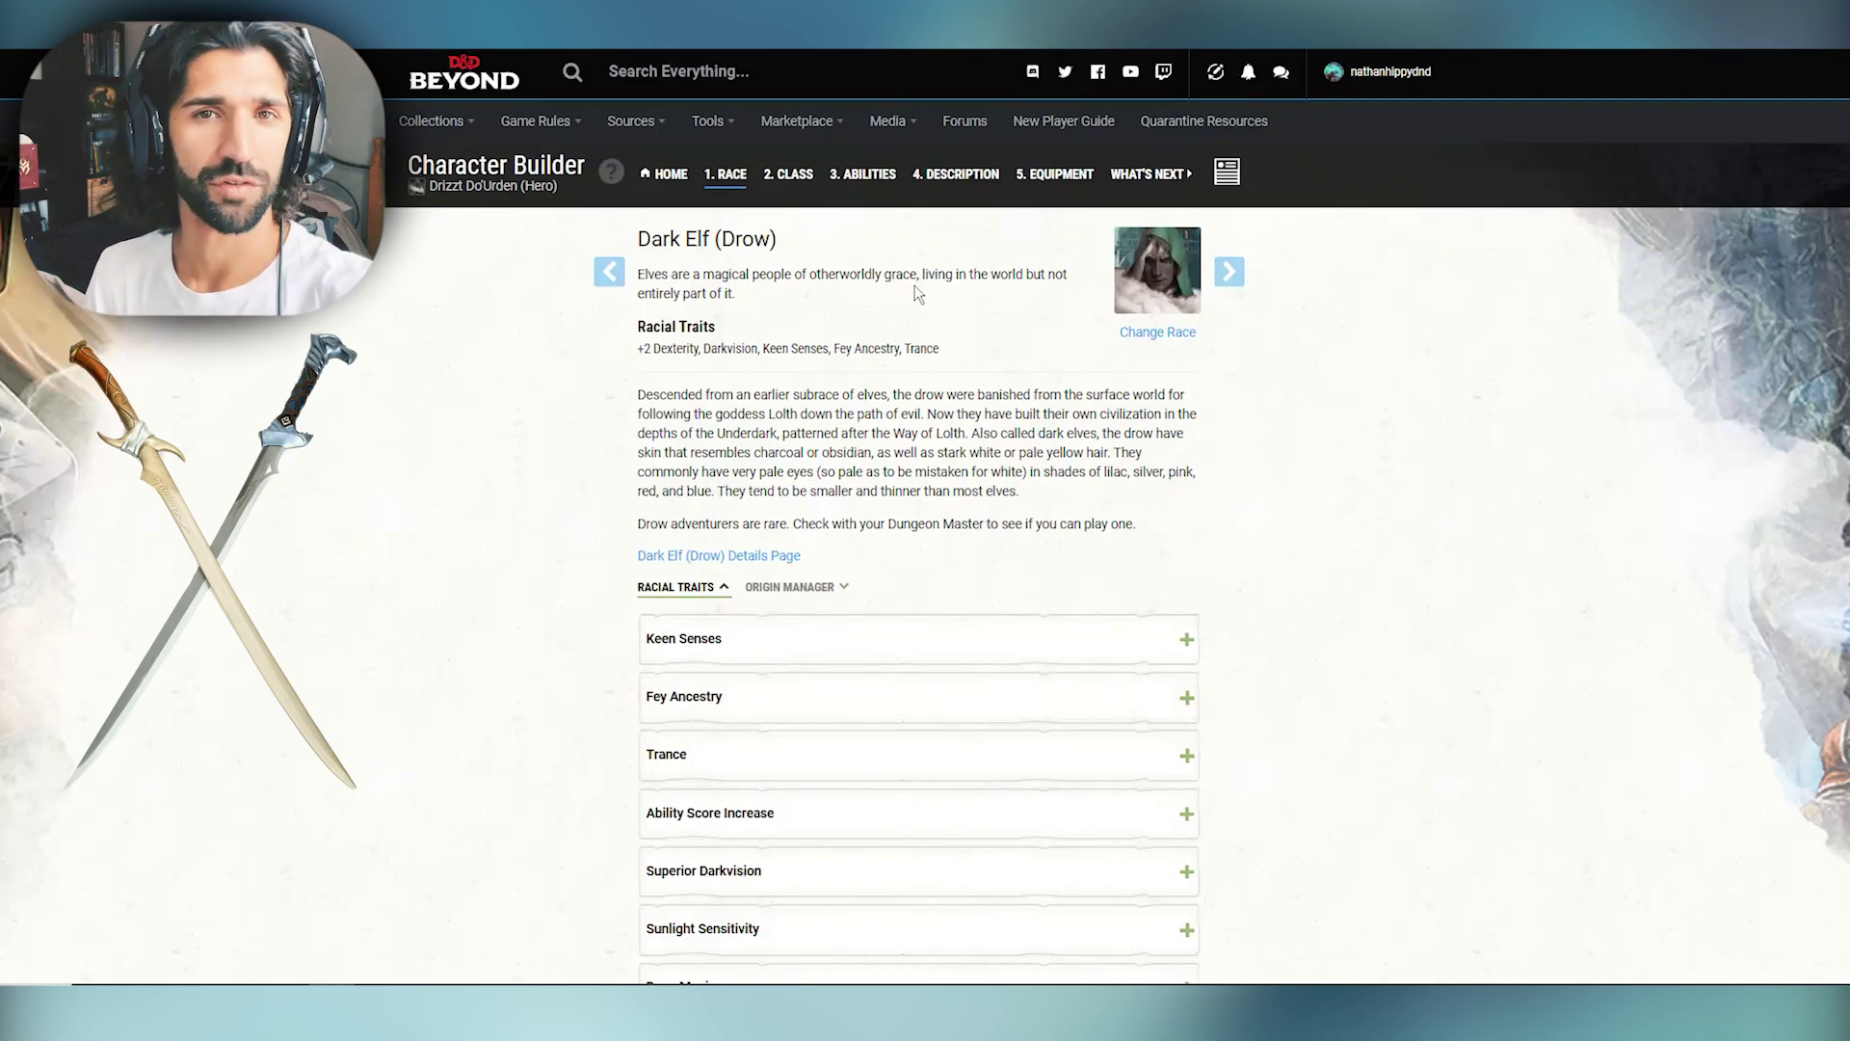
Step: Go to the character's class setup and examine the proficiencies among the Fighter's class features
{"action": "left_click", "coordinate": [796, 187]}
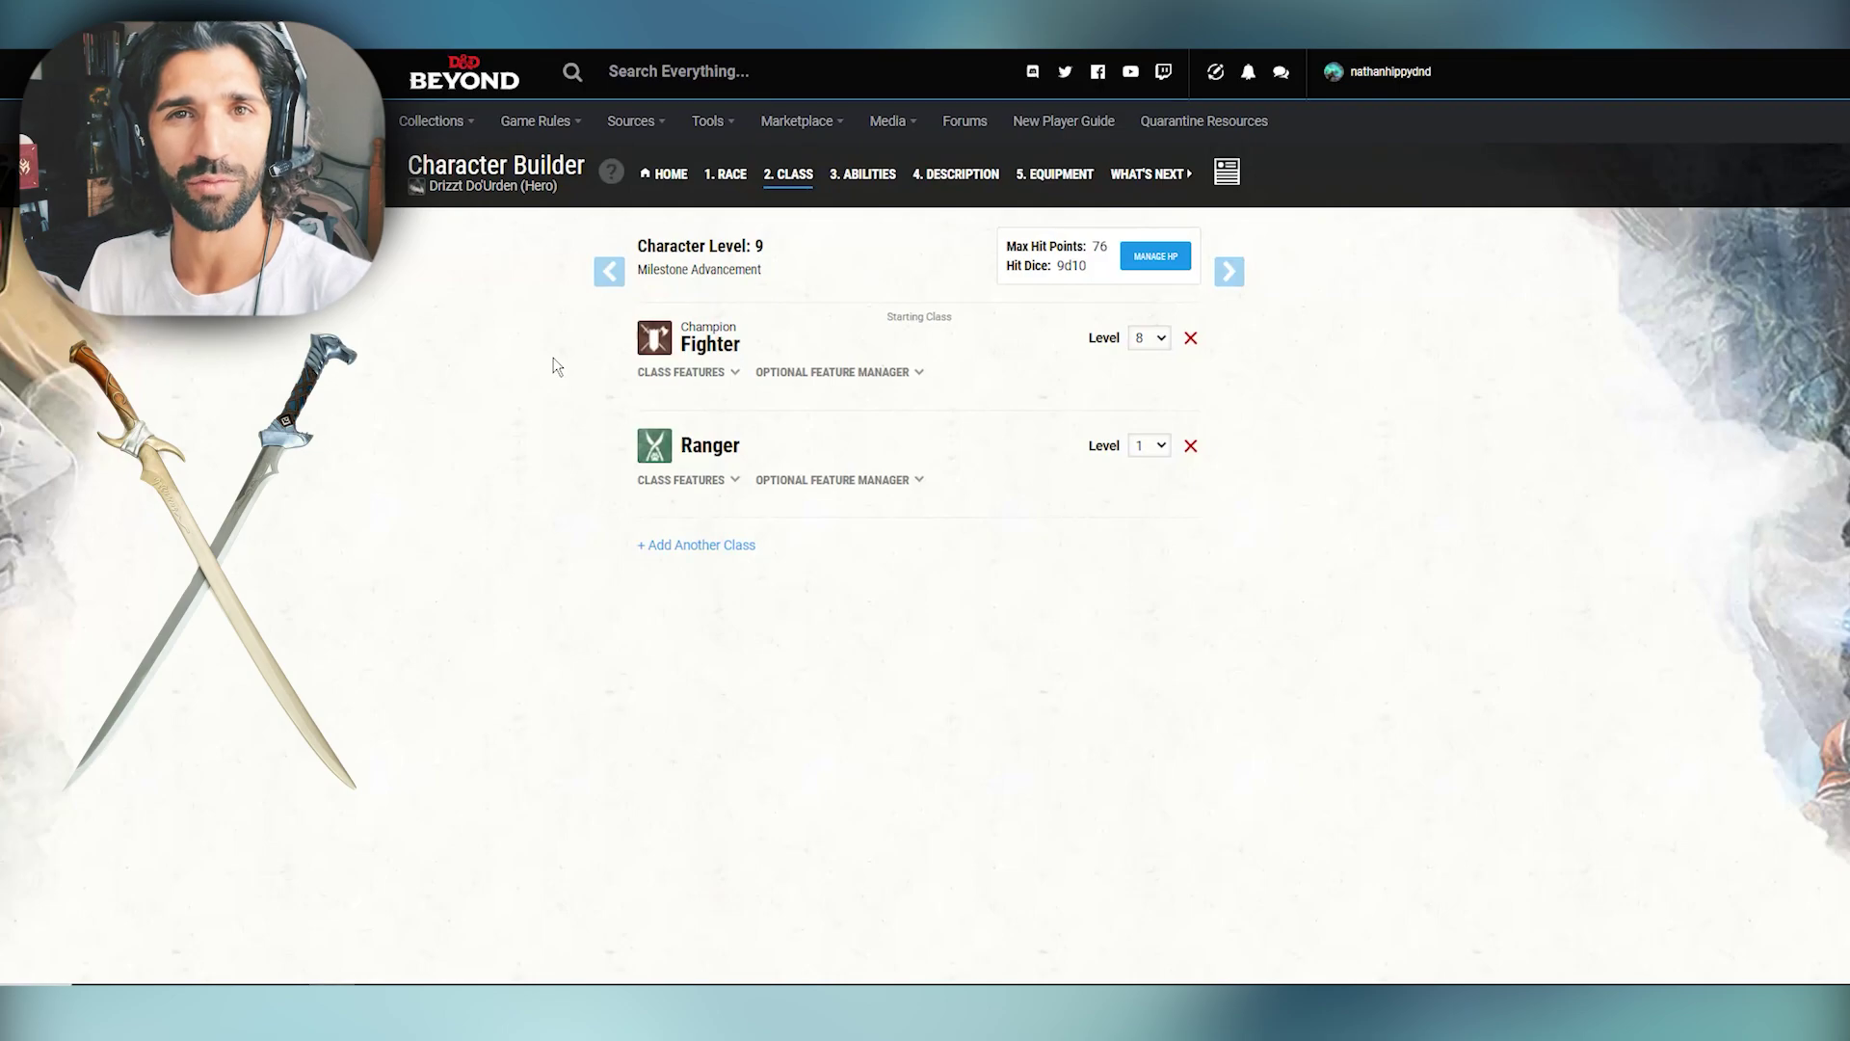
{"action": "left_click", "coordinate": [735, 375]}
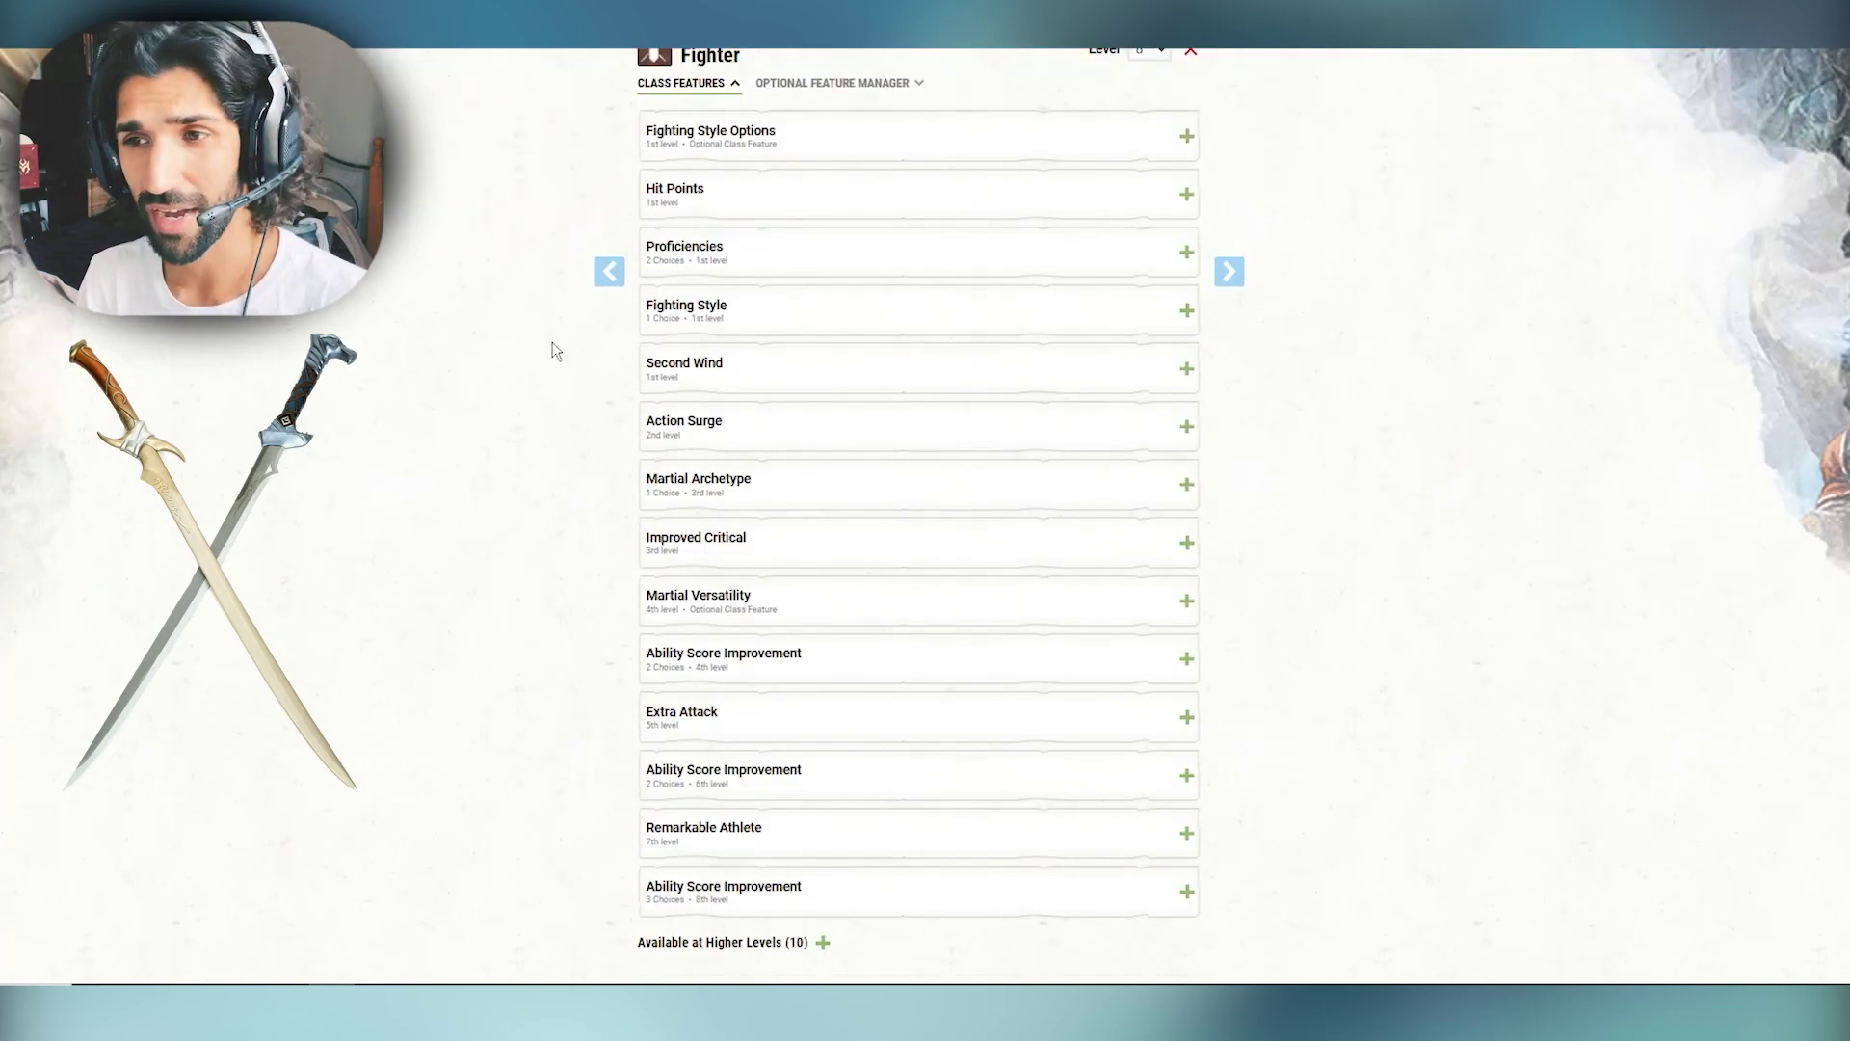
{"action": "left_click", "coordinate": [760, 255]}
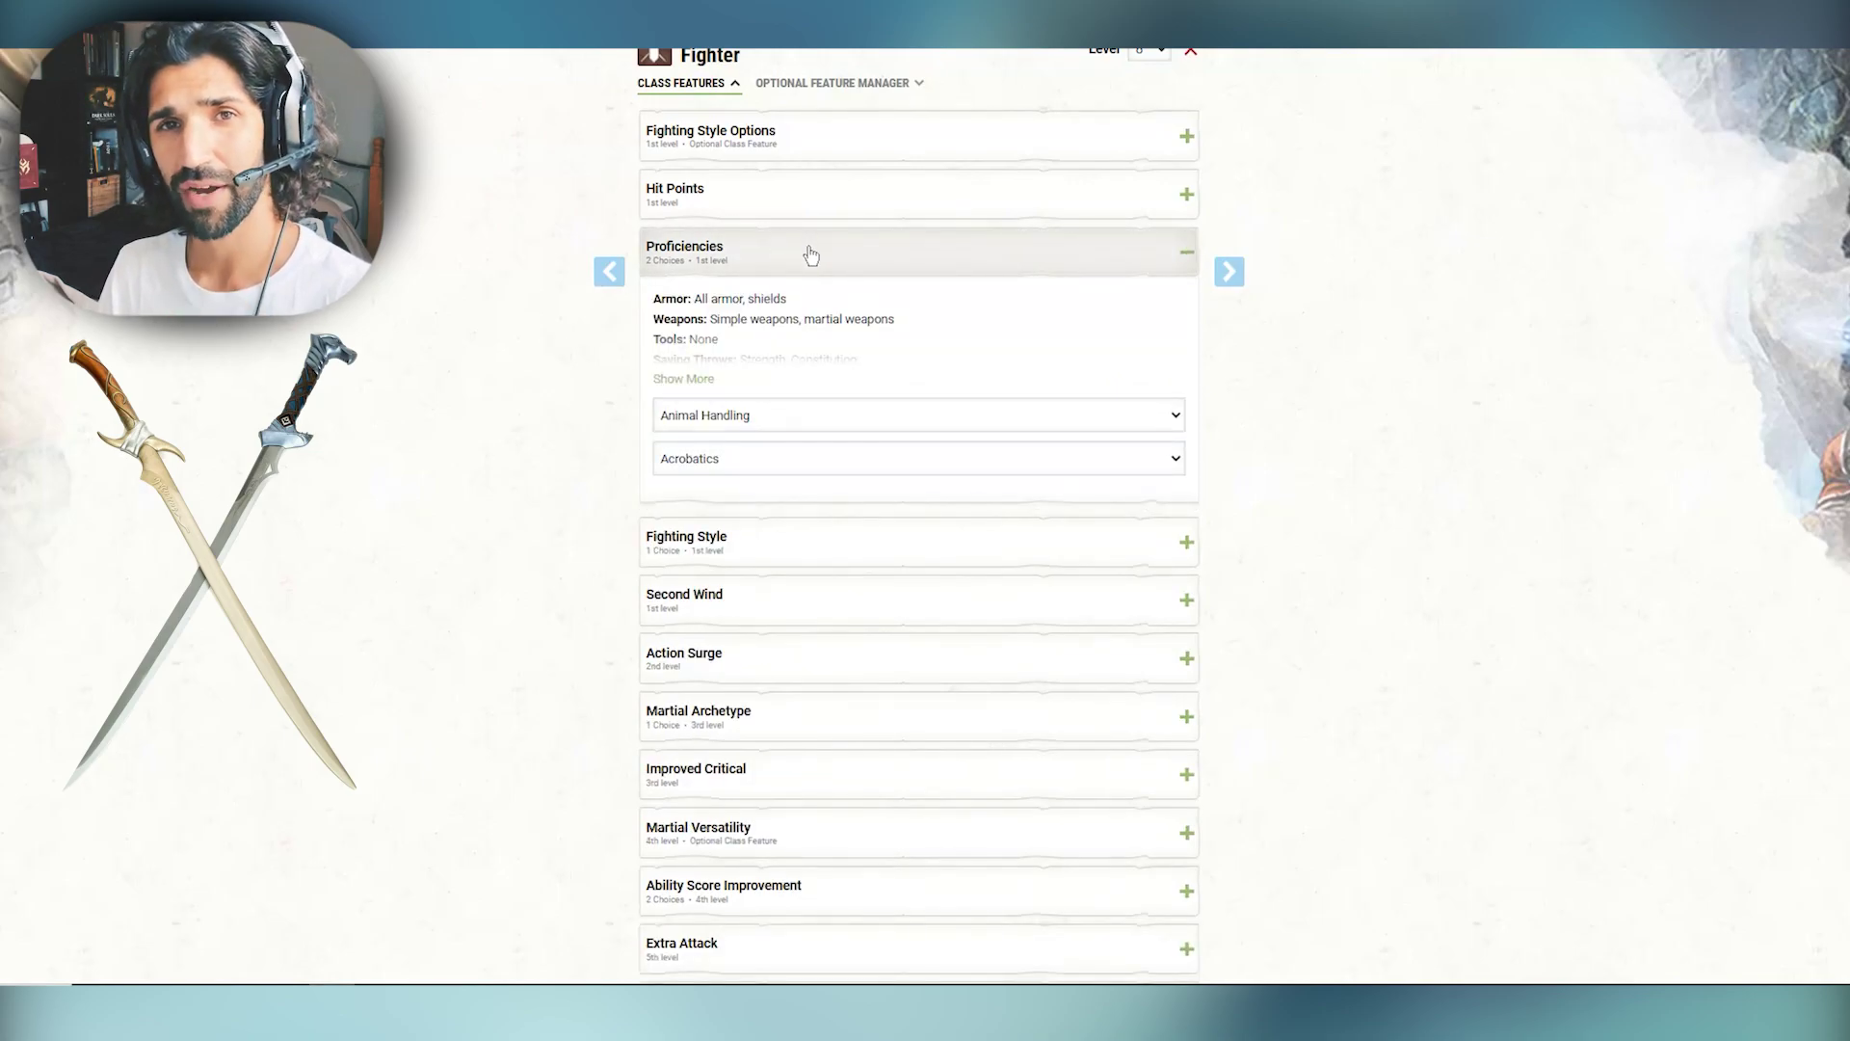
{"action": "left_click", "coordinate": [812, 254]}
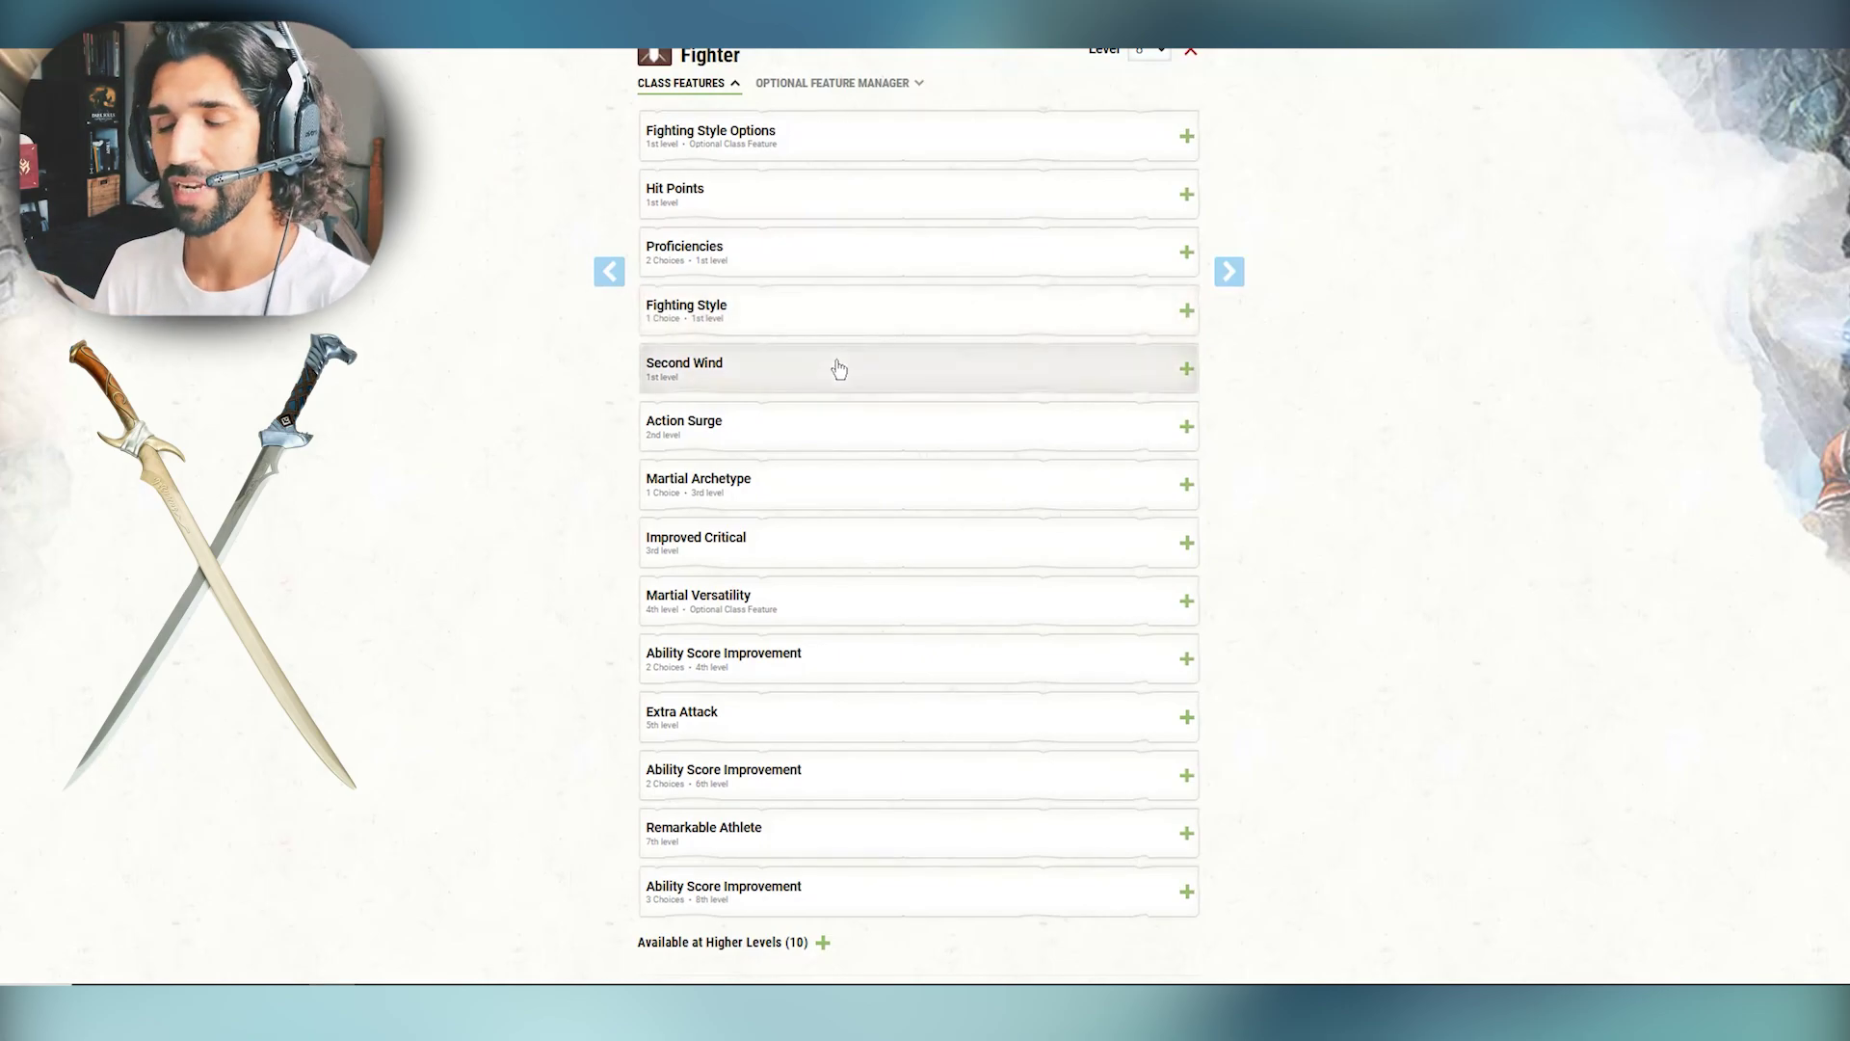
Step: Read the Fighter's Action Surge, Martial Archetype and Improved Critical feature details
{"action": "left_click", "coordinate": [797, 429]}
{"action": "left_click", "coordinate": [804, 424]}
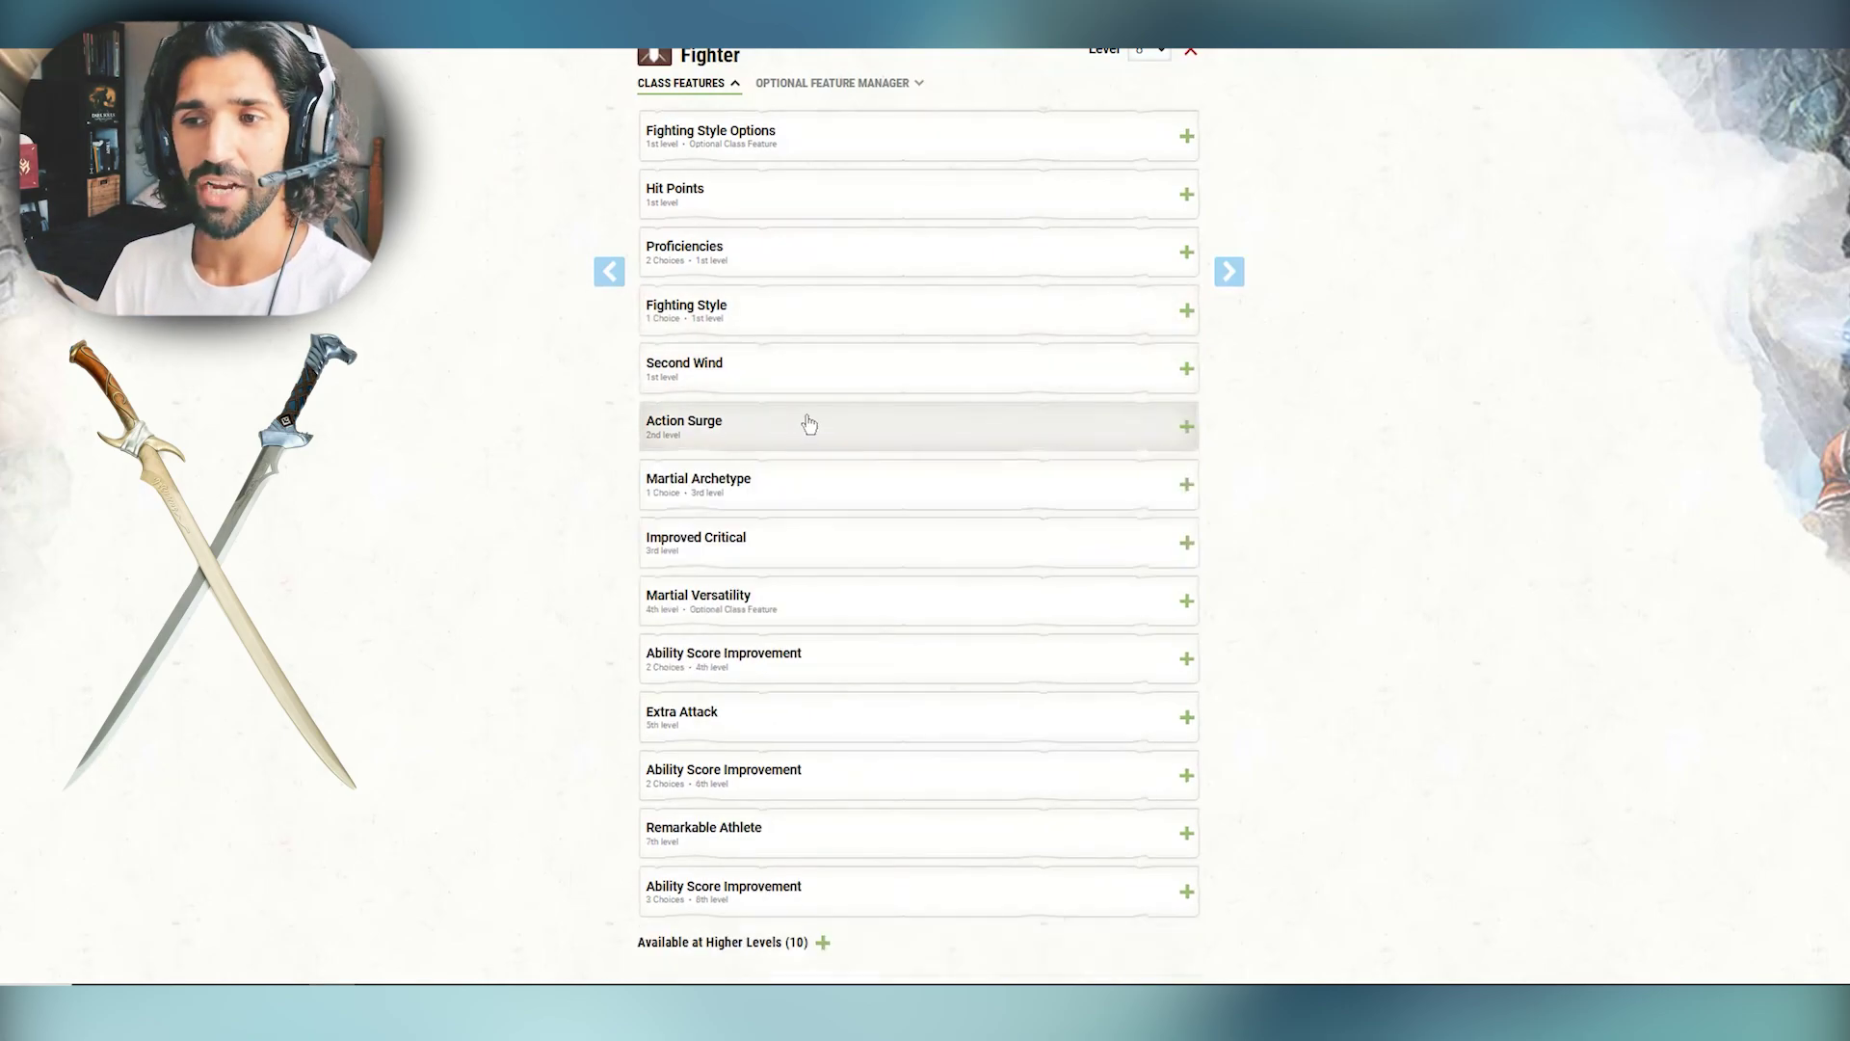
{"action": "scroll", "coordinate": [679, 403], "scroll_direction": "down", "scroll_amount": 1}
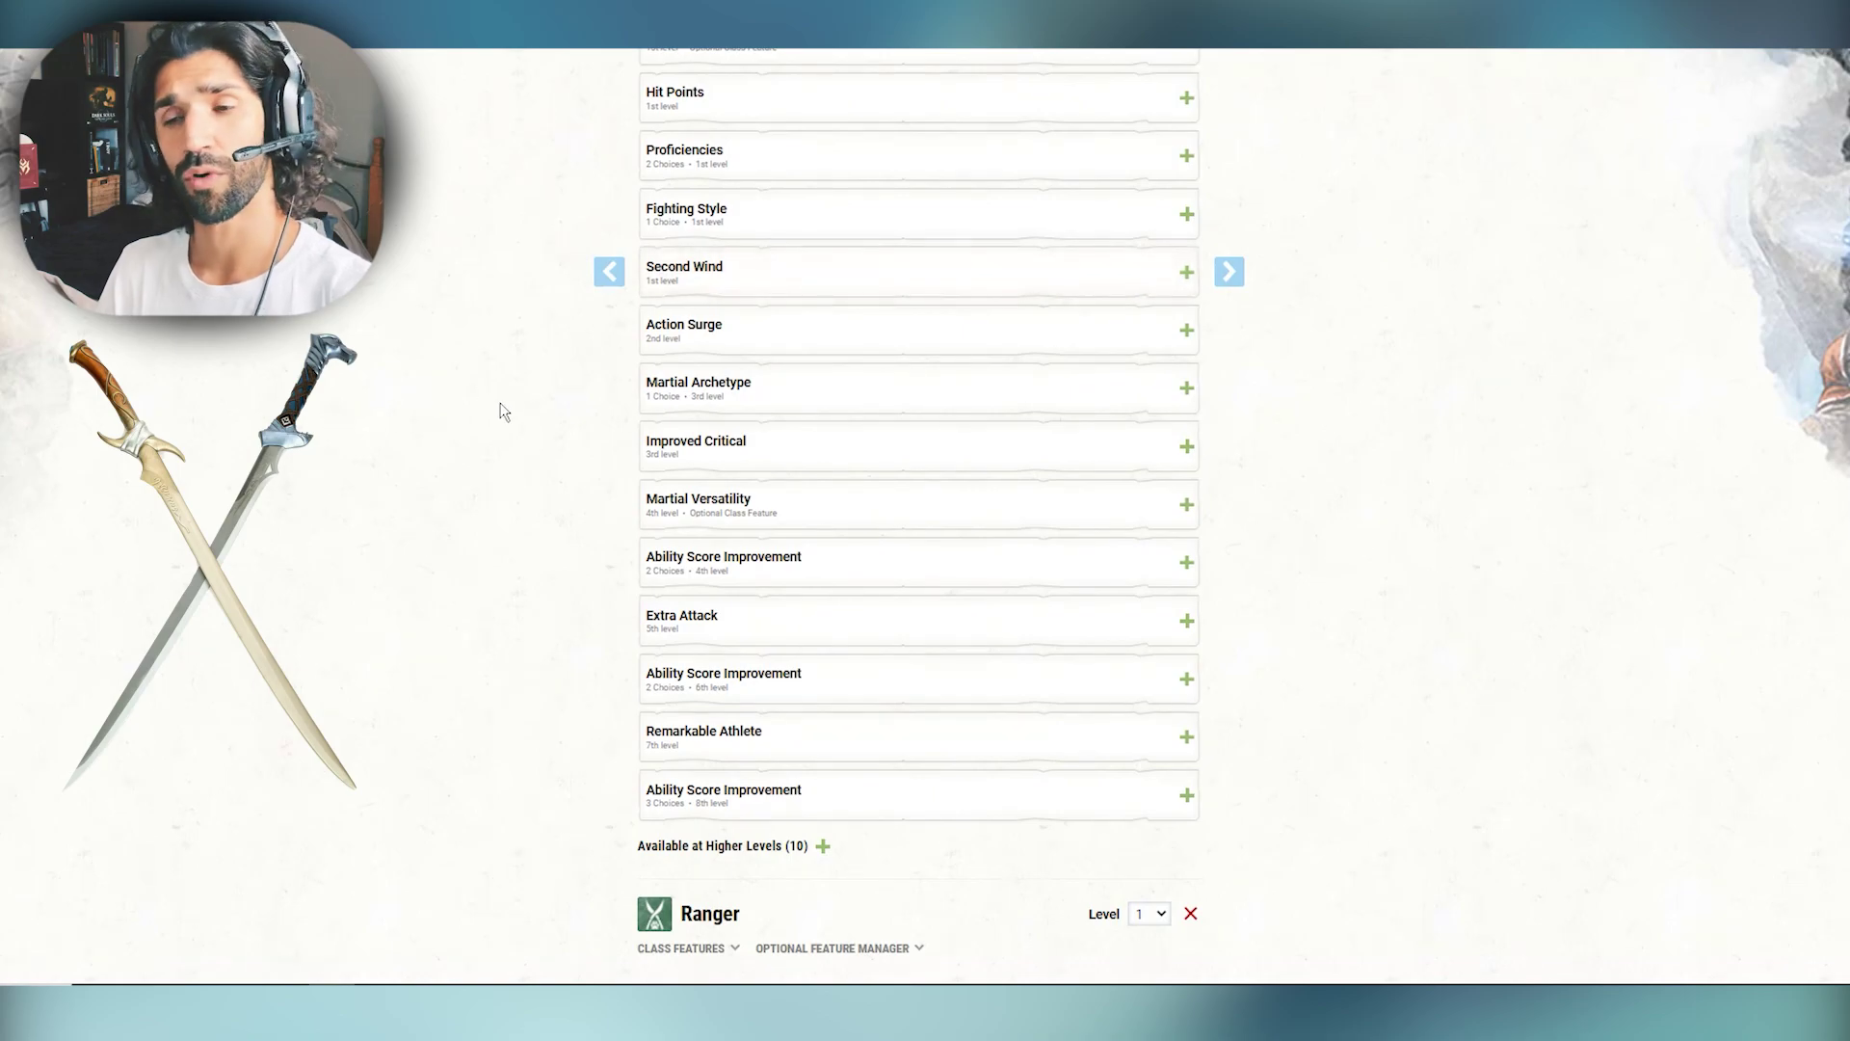
{"action": "left_click", "coordinate": [818, 375]}
{"action": "scroll", "coordinate": [508, 418], "scroll_direction": "down", "scroll_amount": 1}
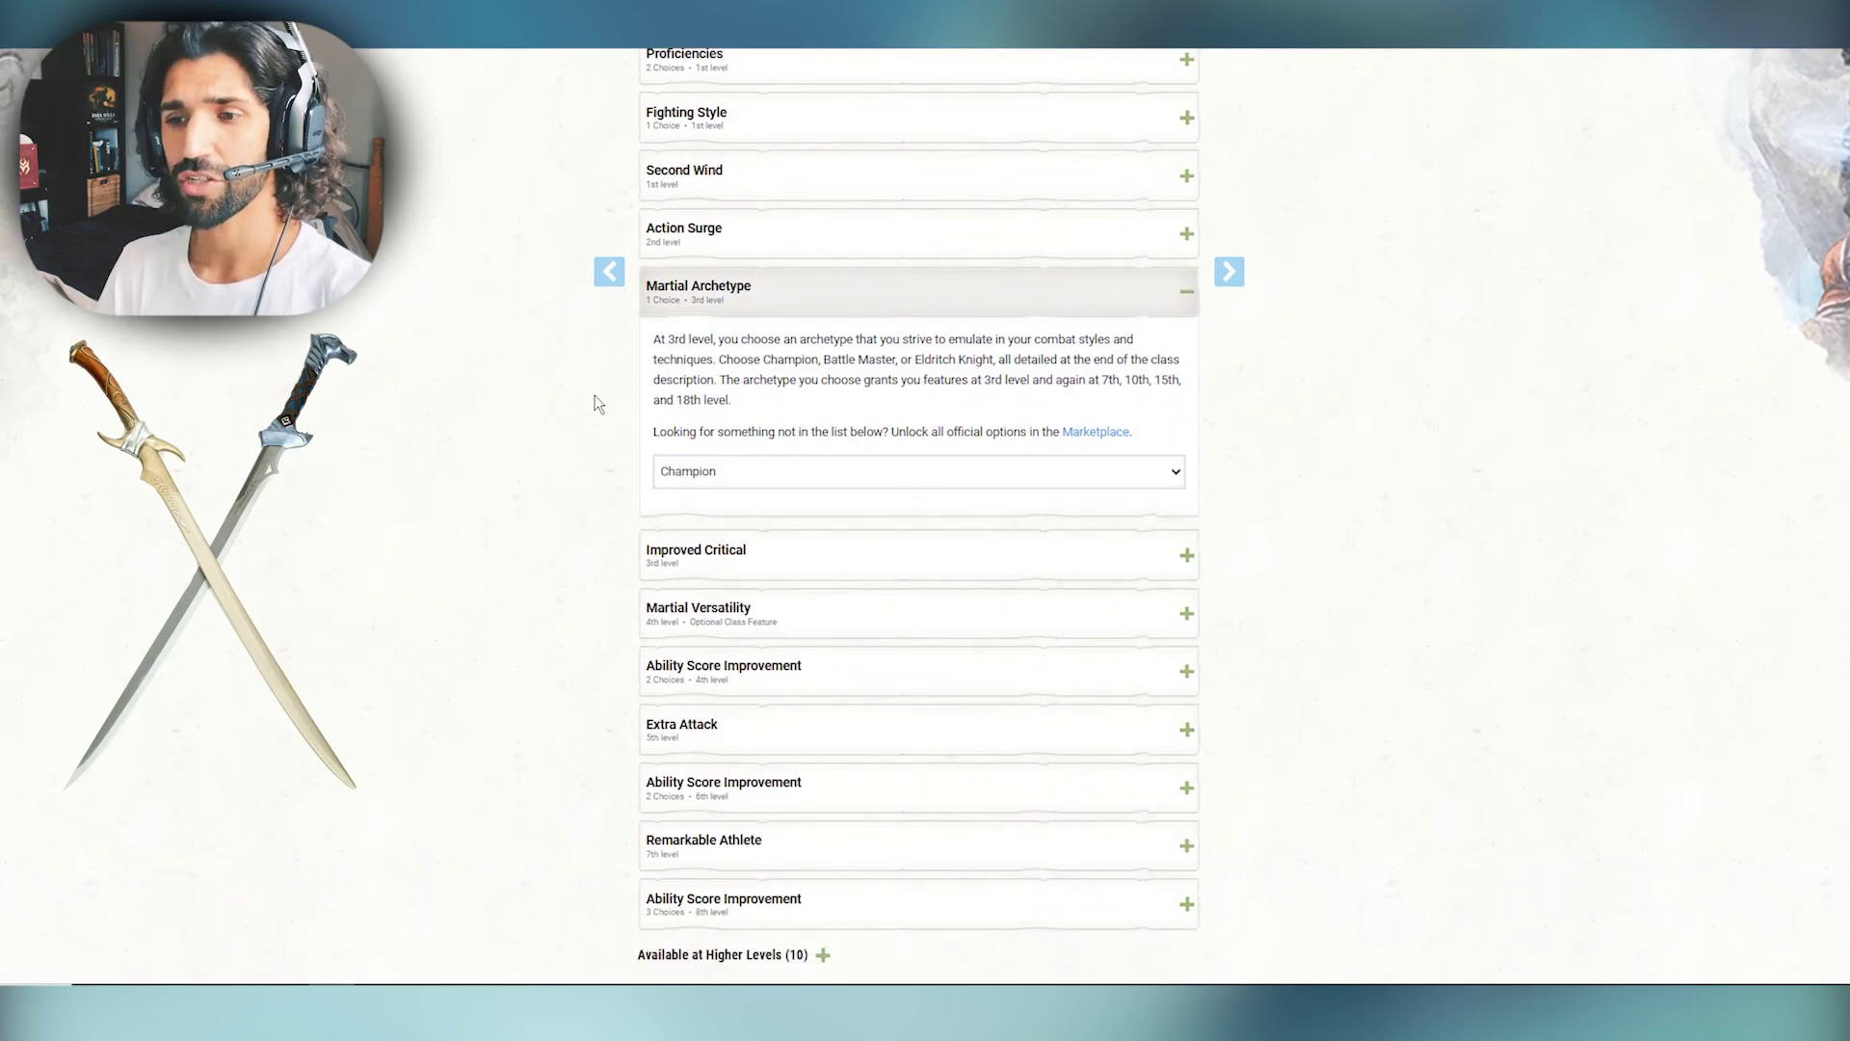
{"action": "left_click", "coordinate": [786, 311]}
{"action": "left_click", "coordinate": [821, 366]}
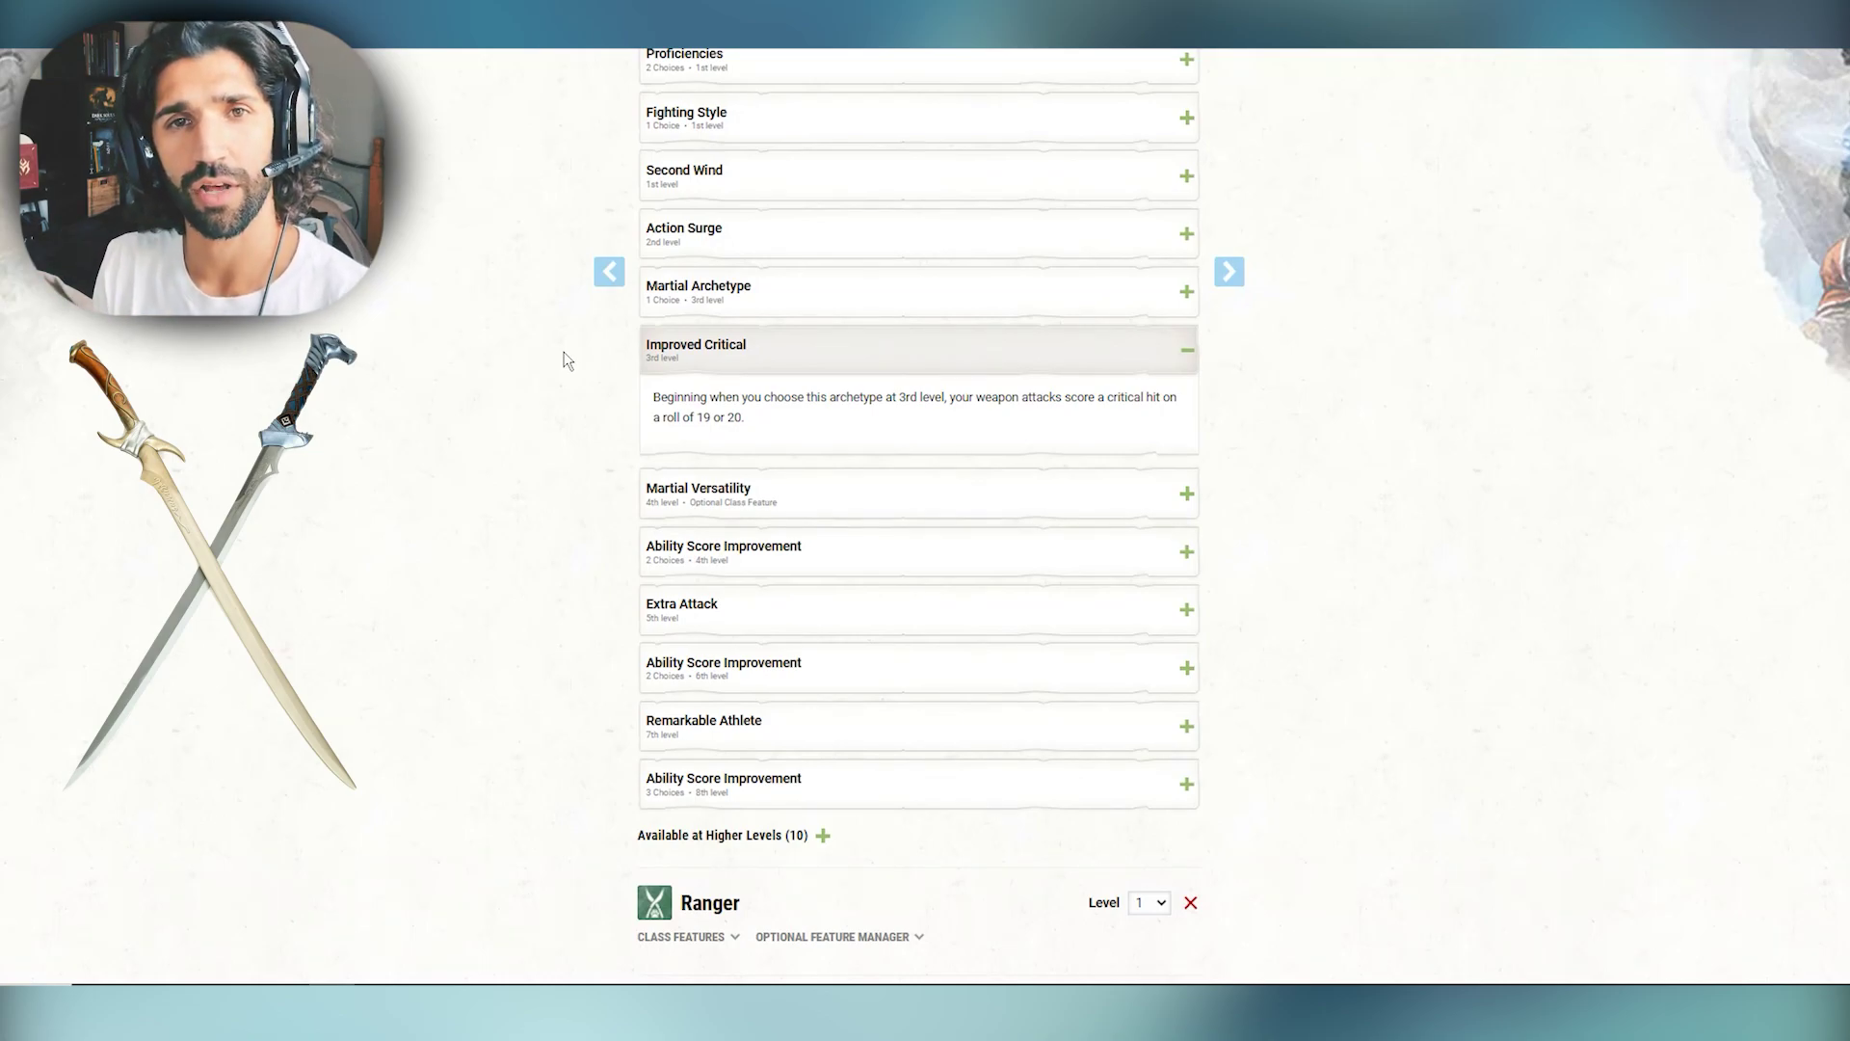
{"action": "left_click", "coordinate": [821, 366]}
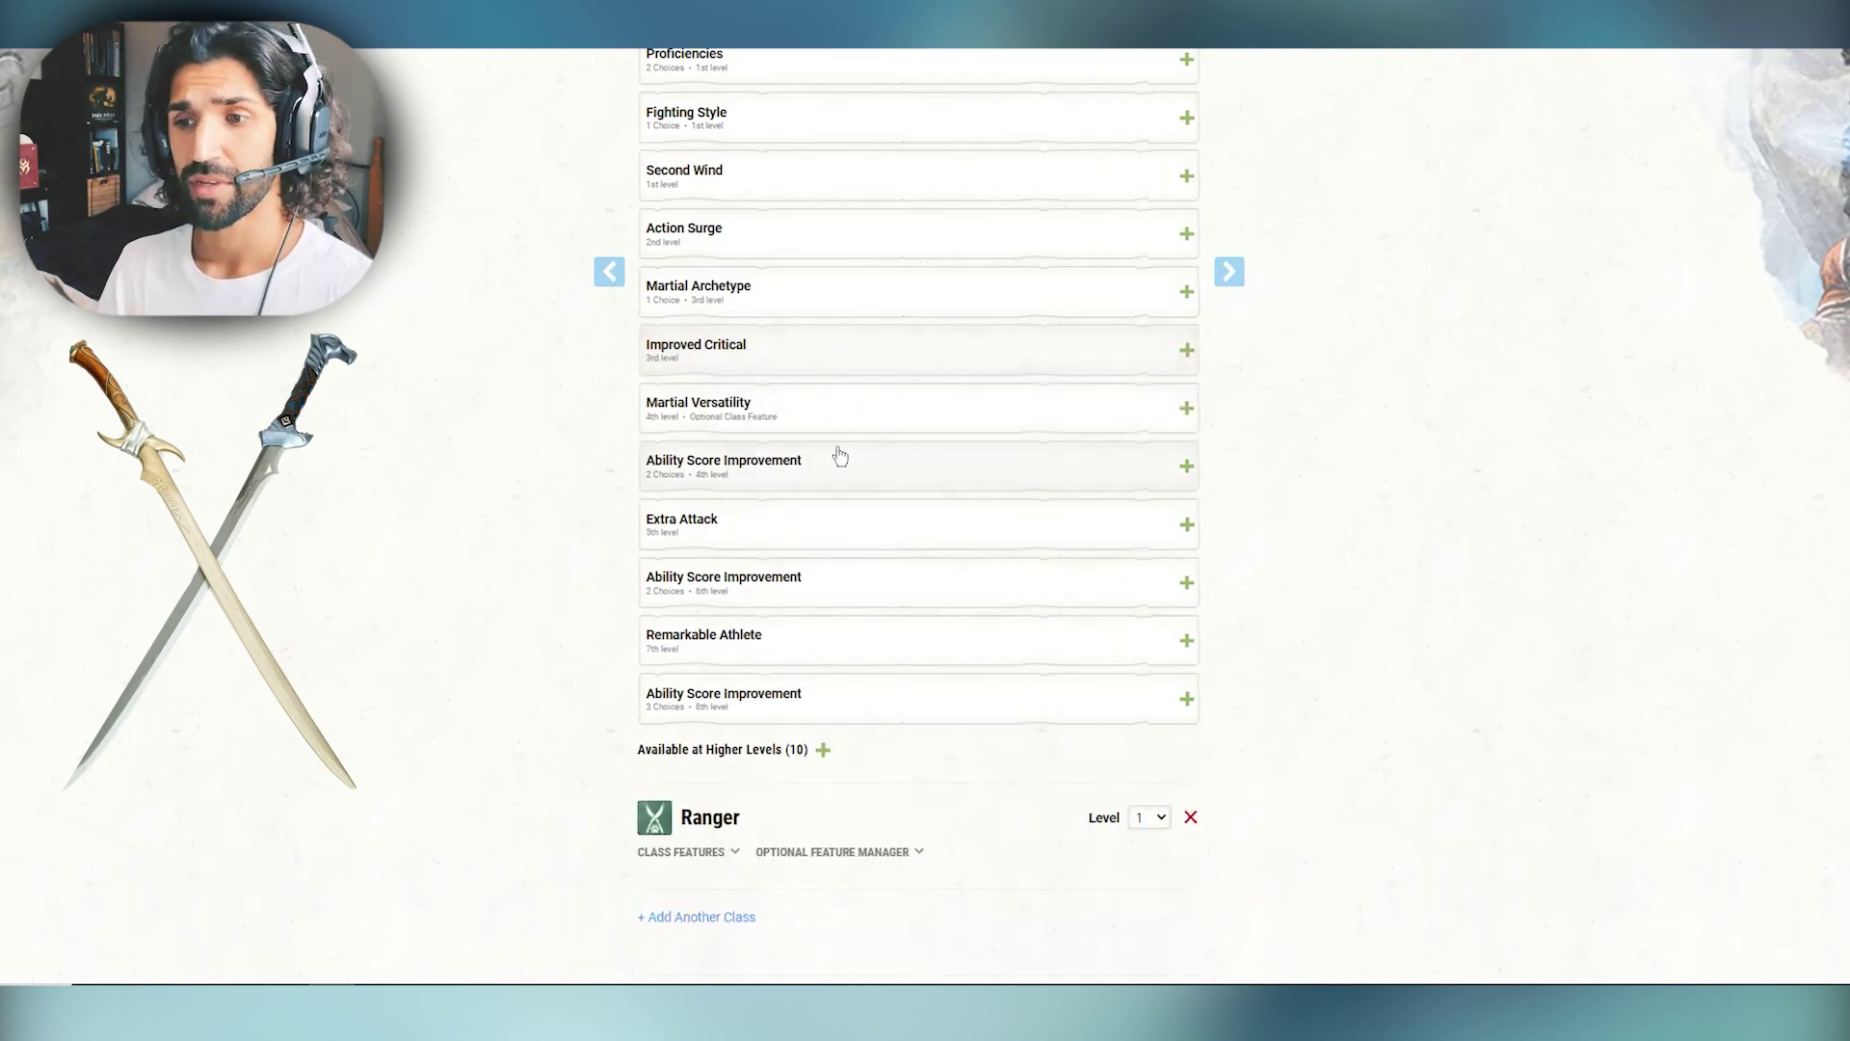
Step: Read the Fighter's Martial Versatility feature and the feat chosen for the 4th-level Ability Score Improvement
{"action": "left_click", "coordinate": [844, 415]}
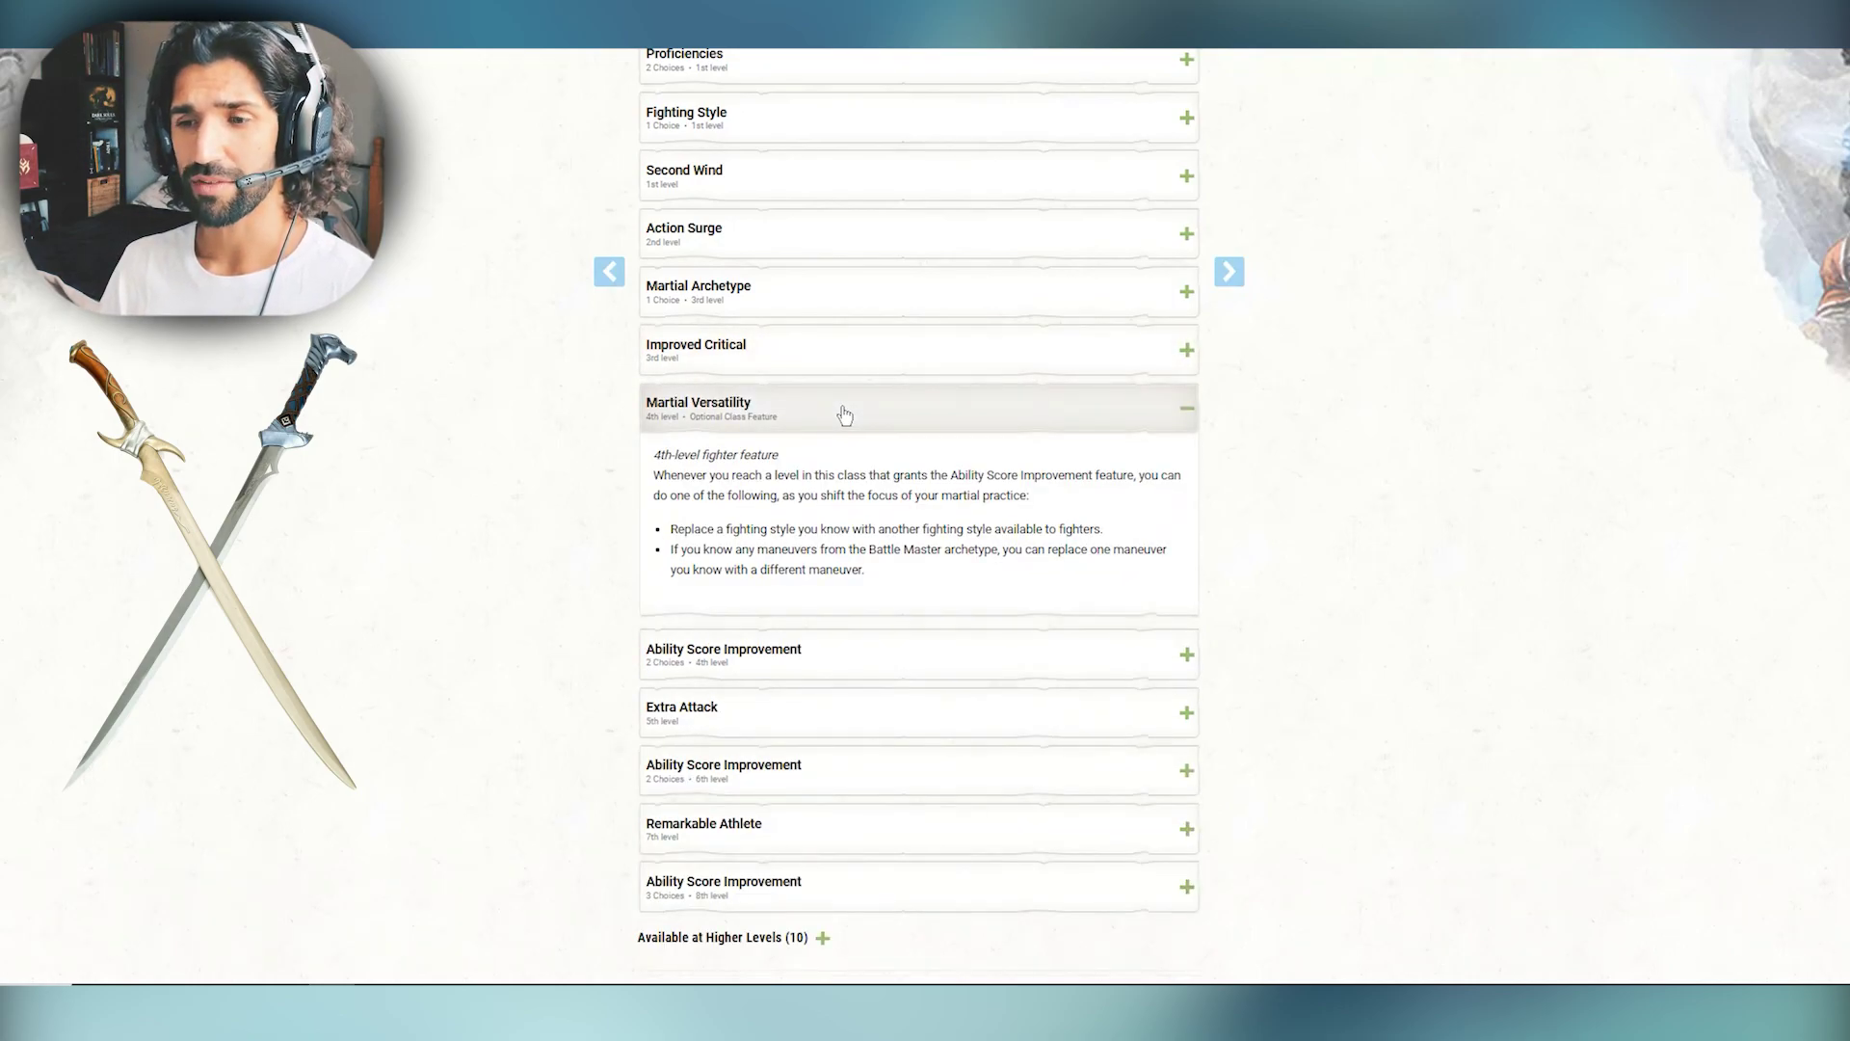
{"action": "left_click", "coordinate": [844, 415]}
{"action": "left_click", "coordinate": [847, 481]}
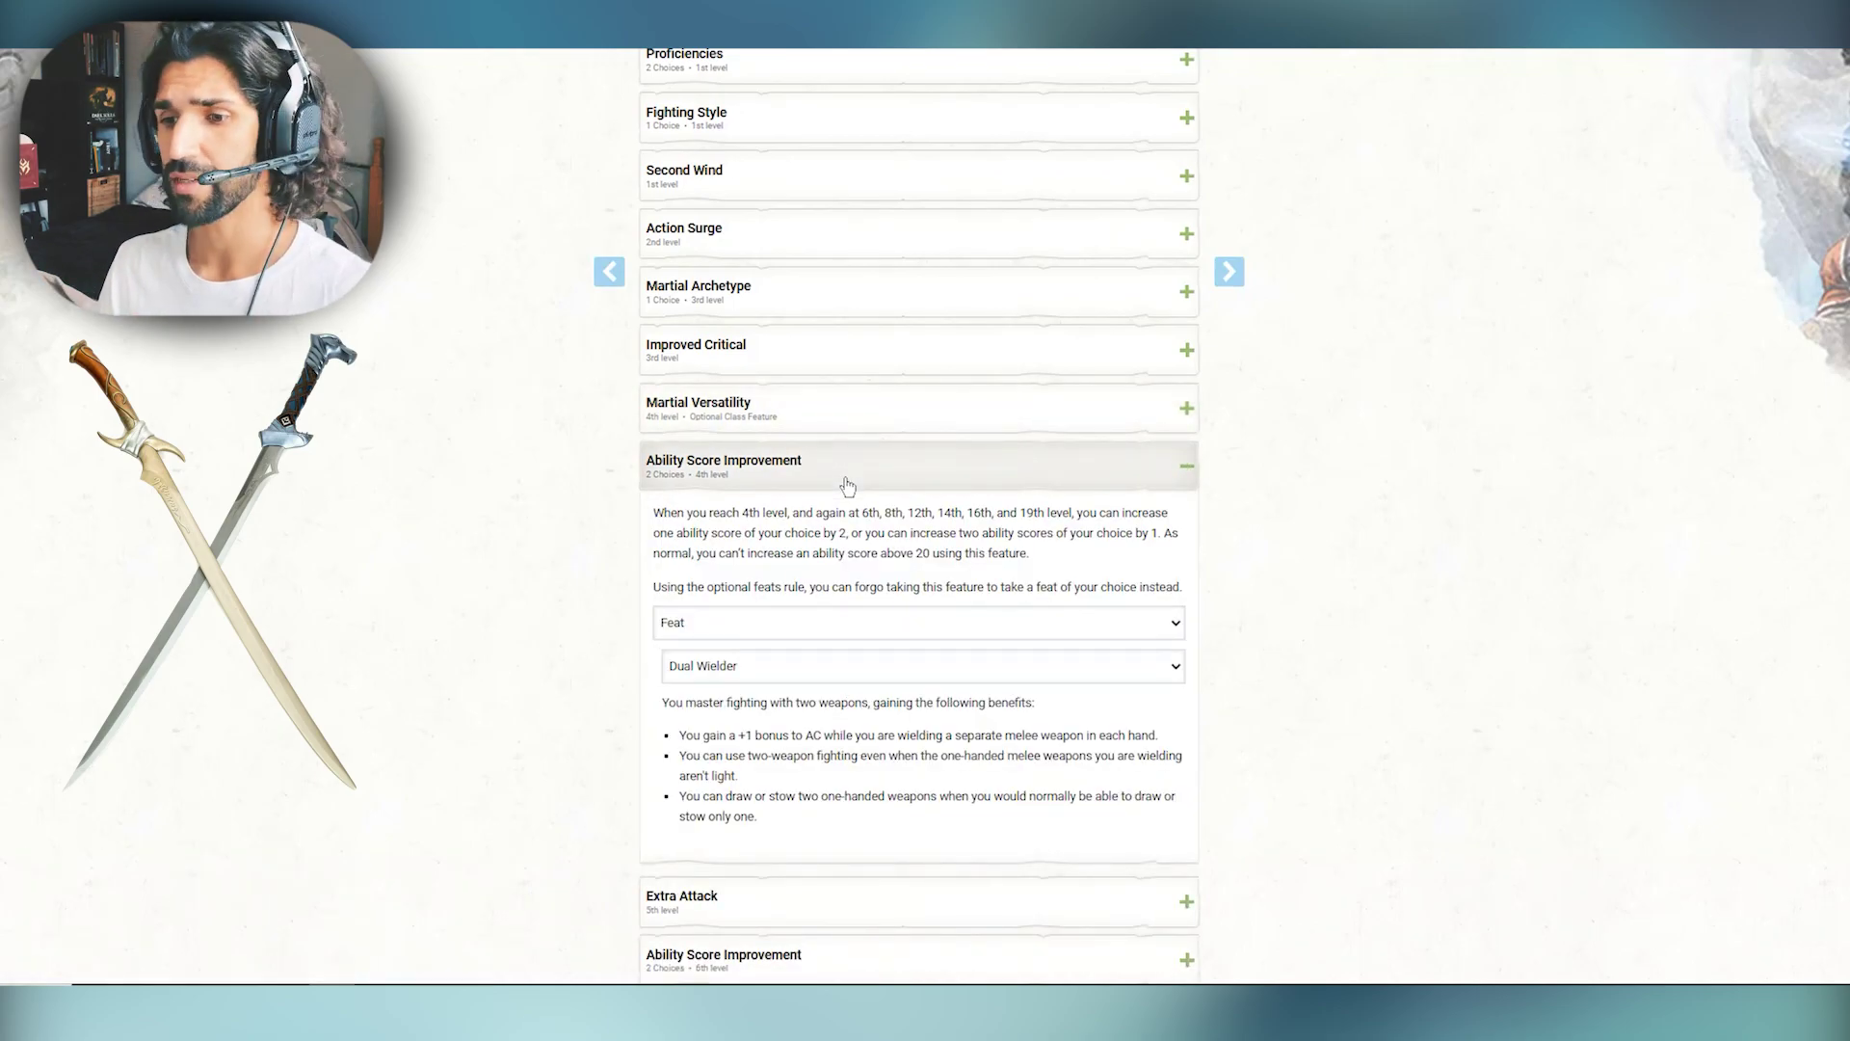
{"action": "left_click", "coordinate": [847, 484]}
{"action": "scroll", "coordinate": [847, 485], "scroll_direction": "down", "scroll_amount": 1}
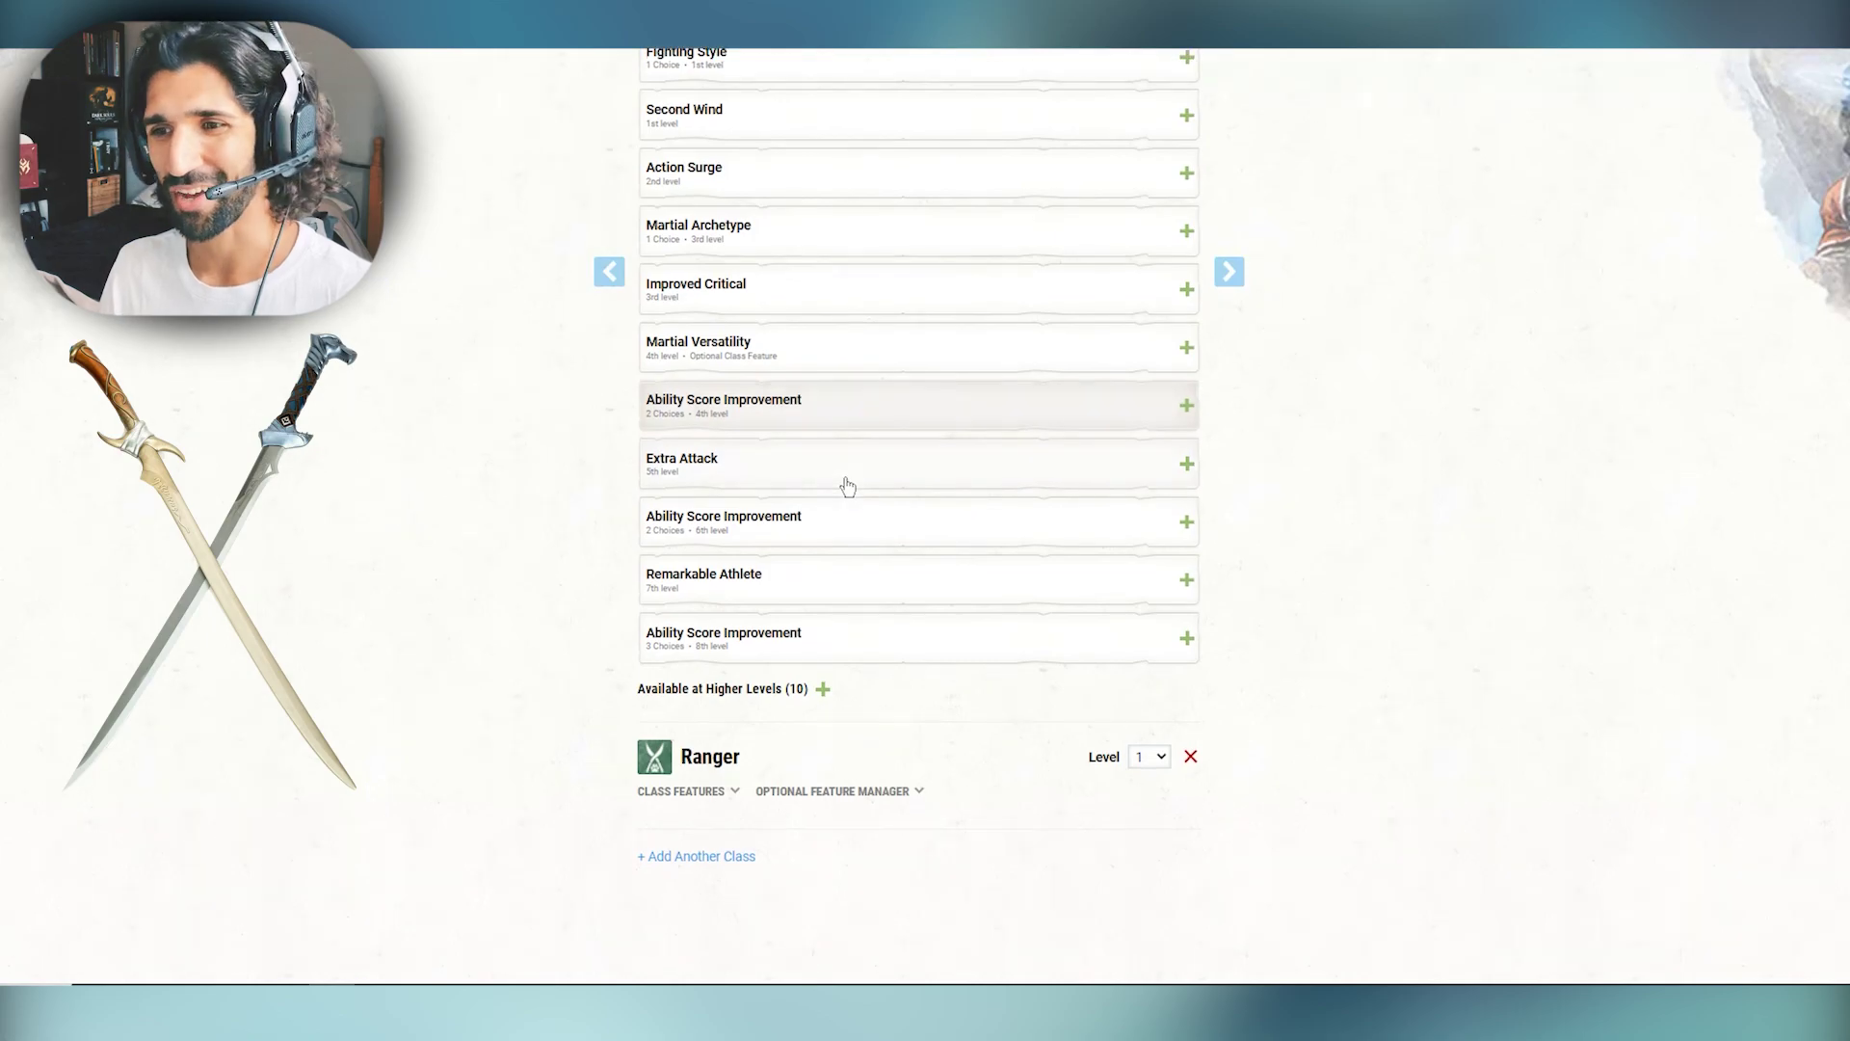
Step: Examine the Fighter's Extra Attack, Remarkable Athlete and the 6th- and 8th-level Ability Score Improvement choices, then collapse the Fighter's features
{"action": "left_click", "coordinate": [882, 472]}
{"action": "left_click", "coordinate": [880, 471]}
{"action": "left_click", "coordinate": [929, 533]}
{"action": "scroll", "coordinate": [896, 525], "scroll_direction": "down", "scroll_amount": 1}
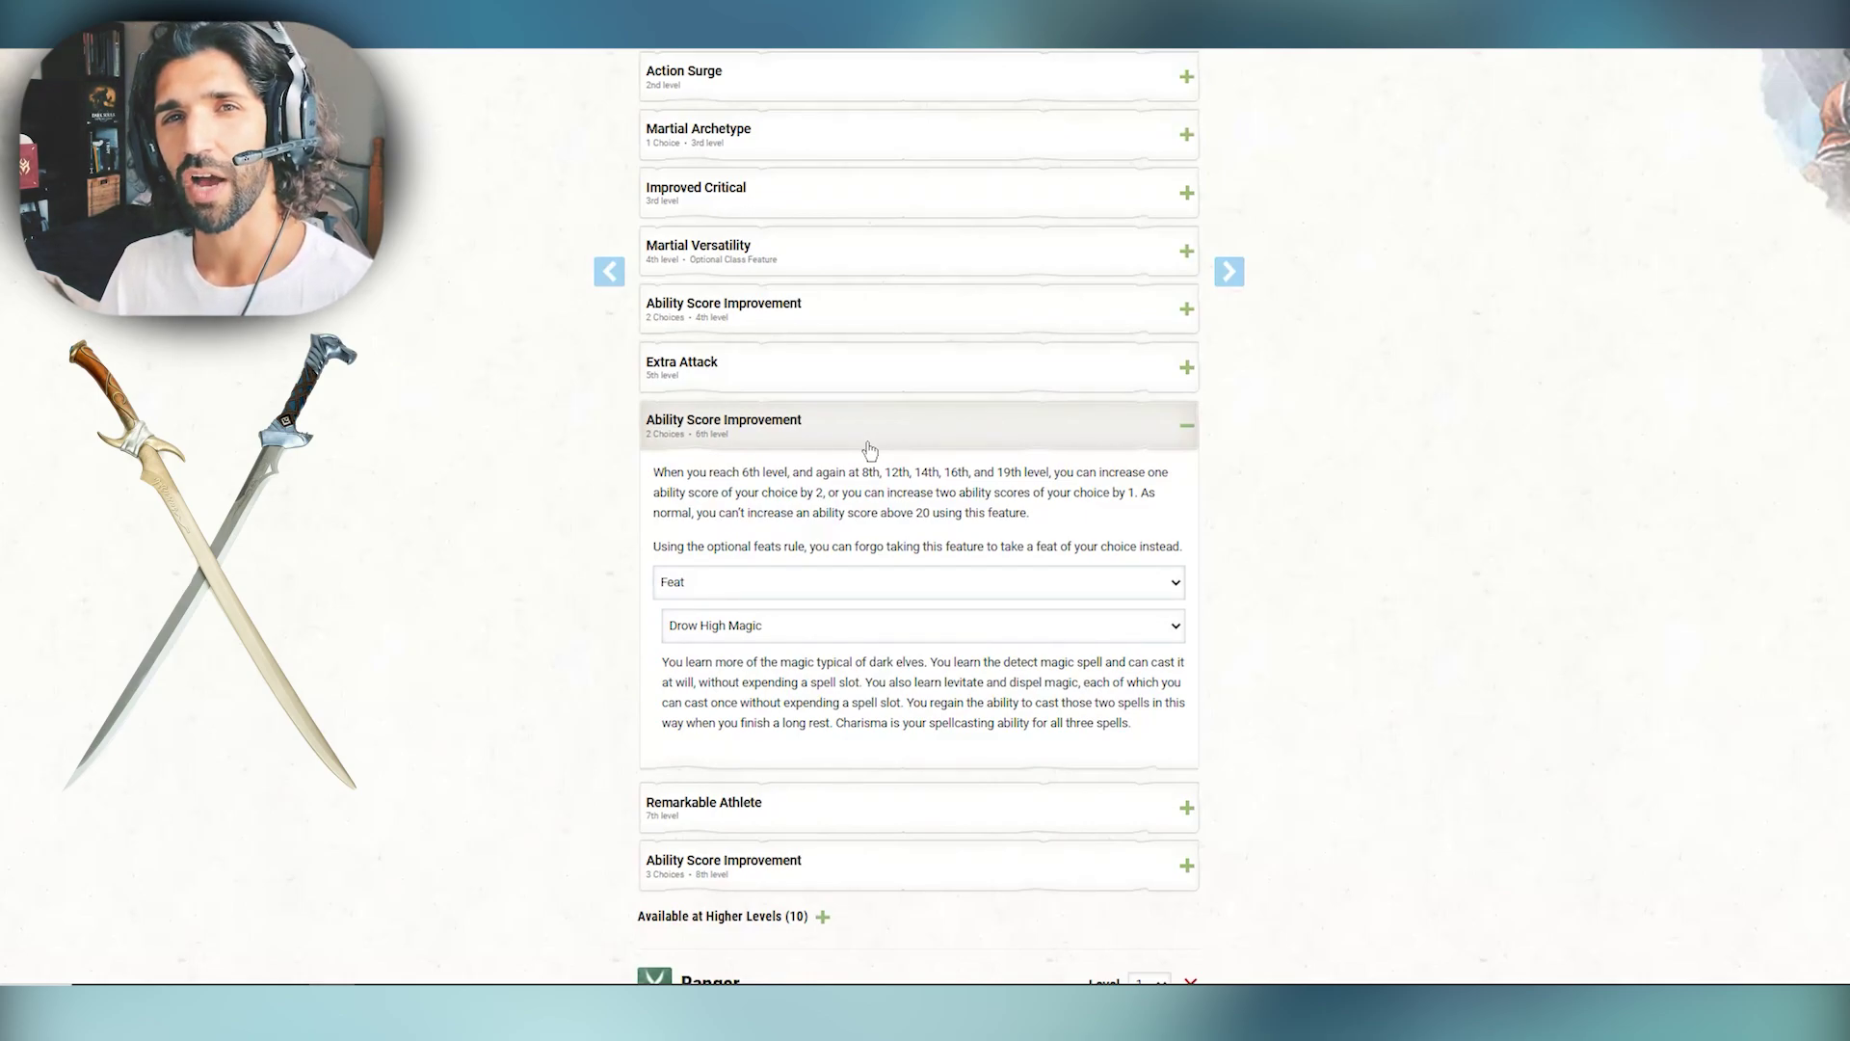
{"action": "left_click", "coordinate": [870, 449]}
{"action": "left_click", "coordinate": [845, 583]}
{"action": "left_click", "coordinate": [852, 444]}
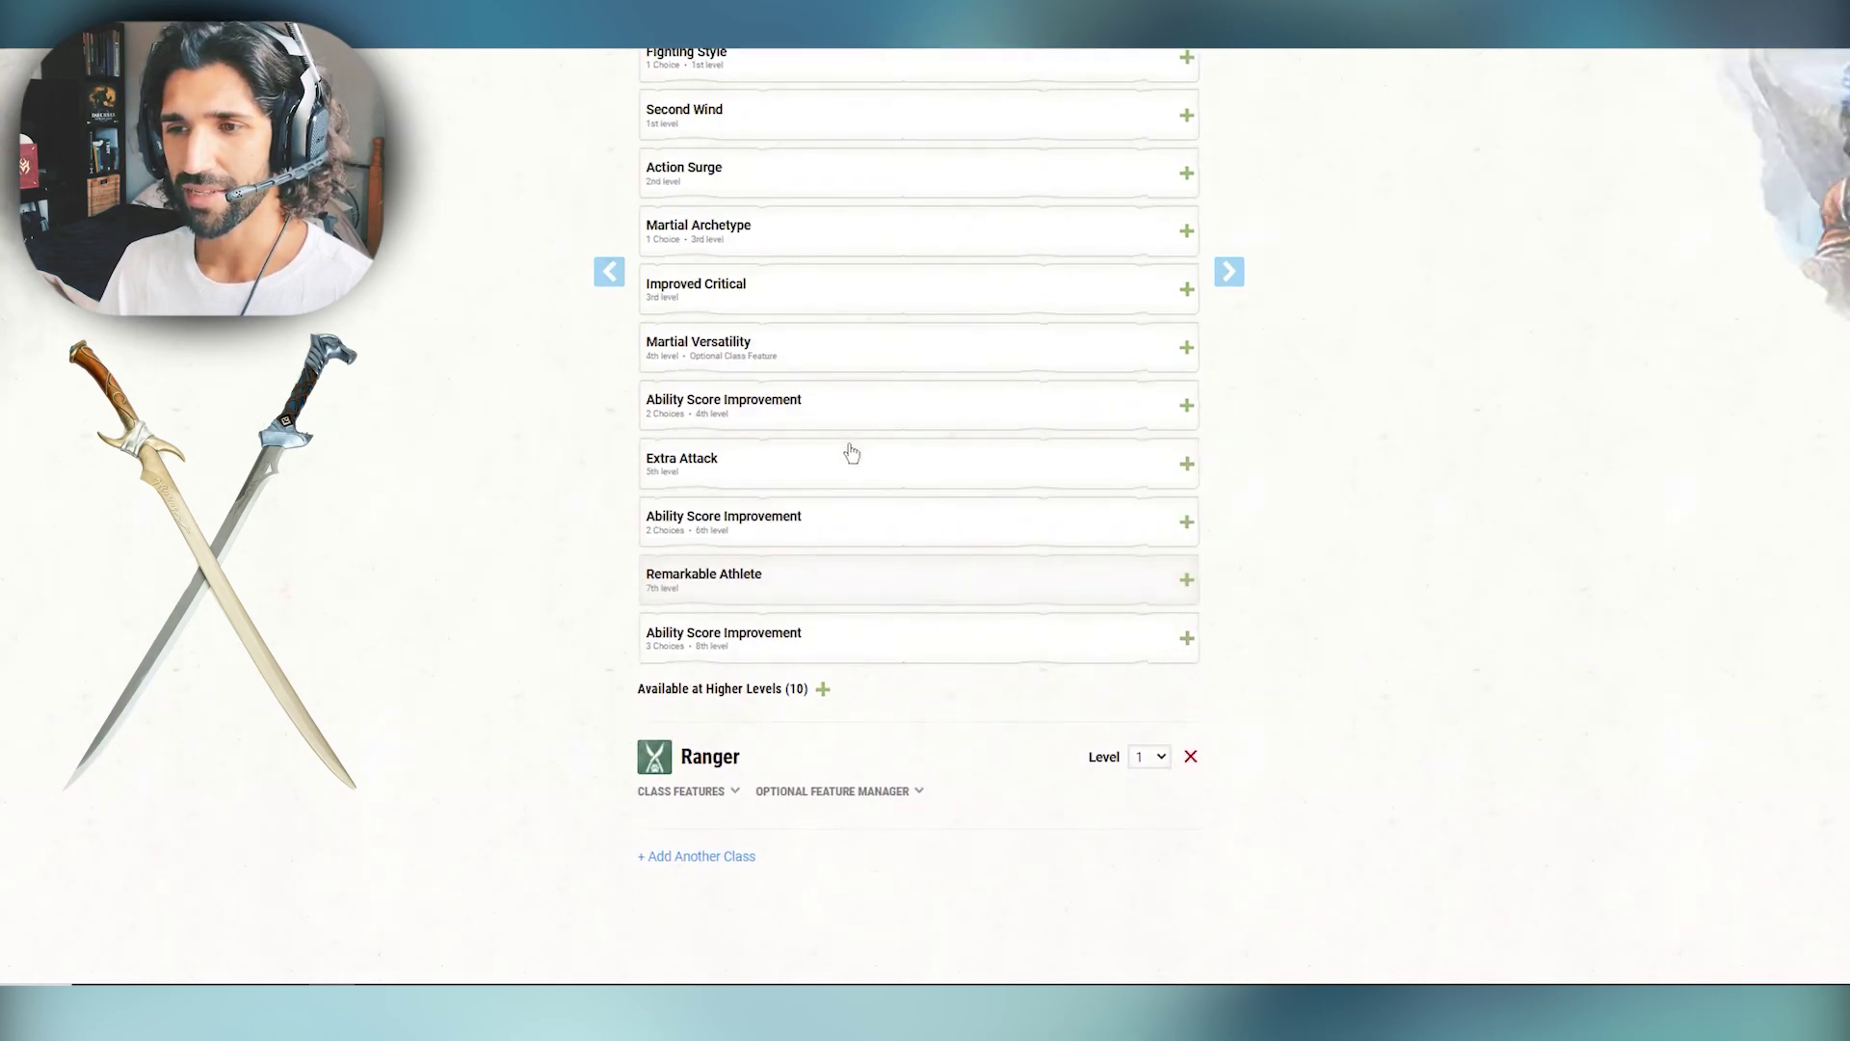
{"action": "left_click", "coordinate": [864, 641]}
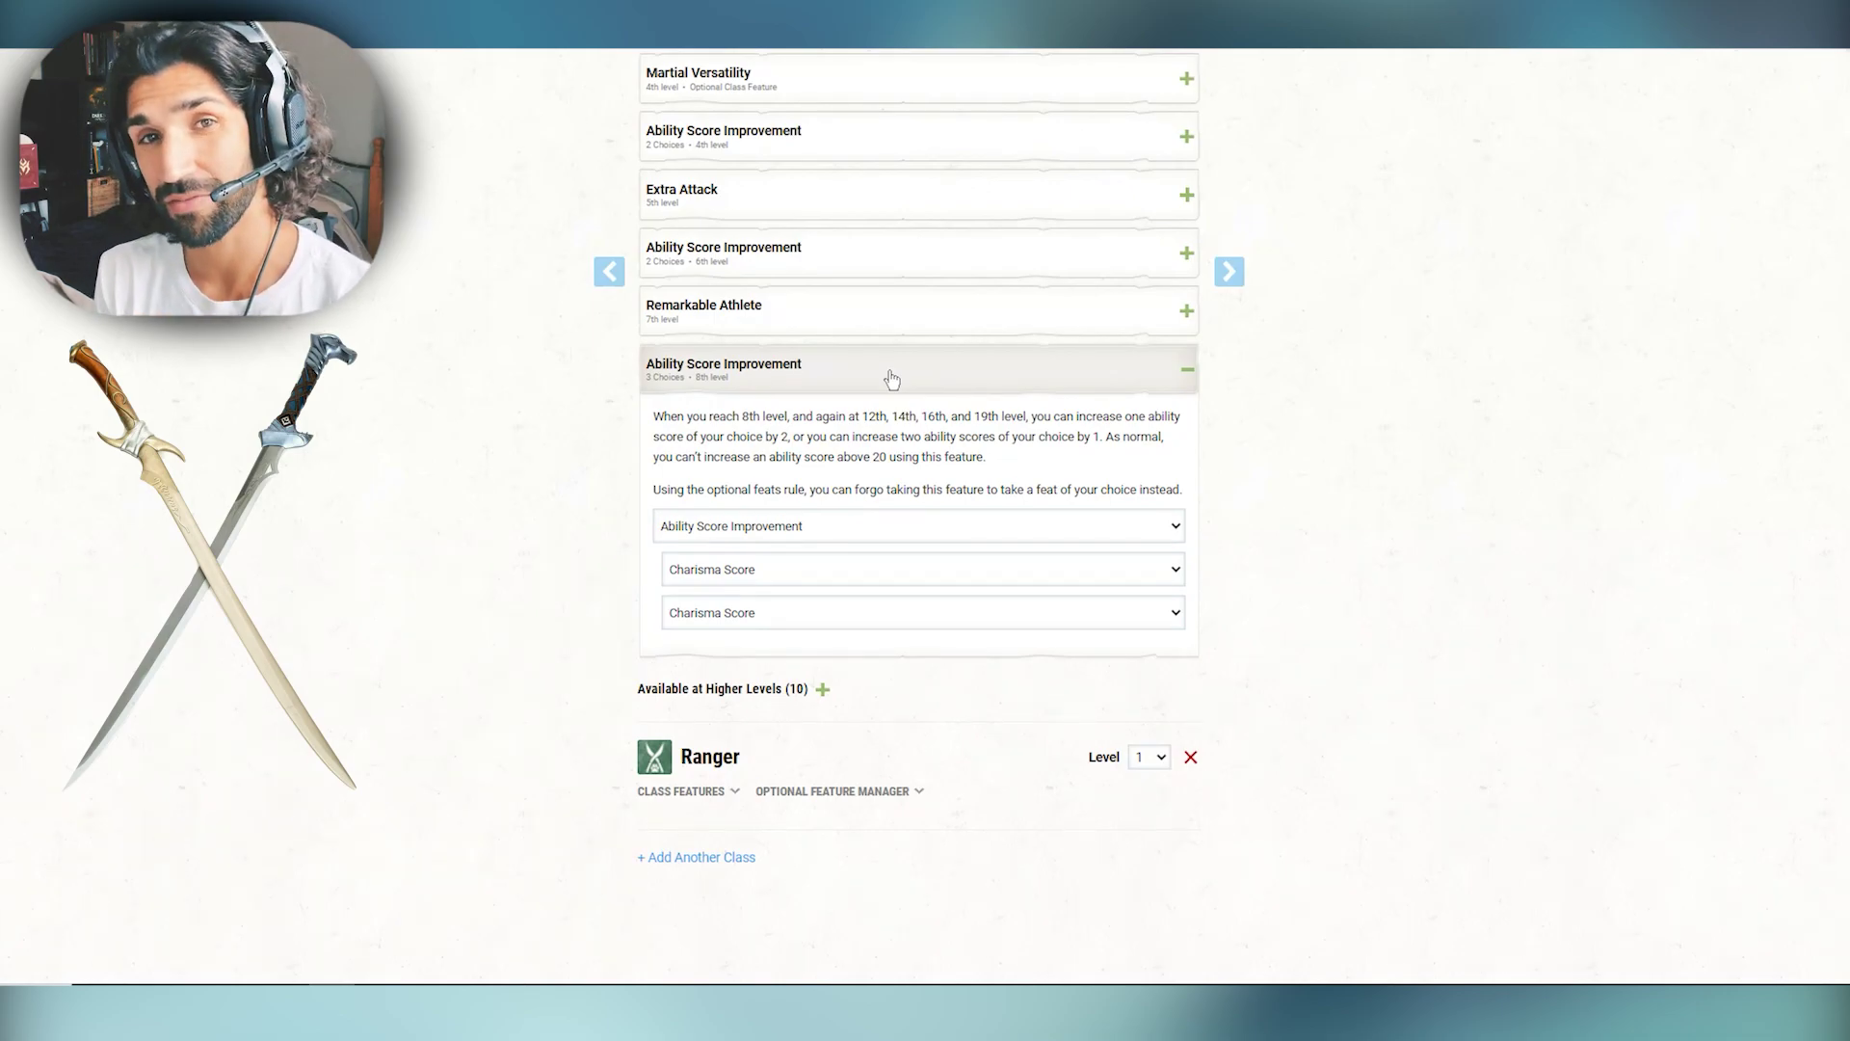
{"action": "scroll", "coordinate": [891, 378], "scroll_direction": "up", "scroll_amount": 10}
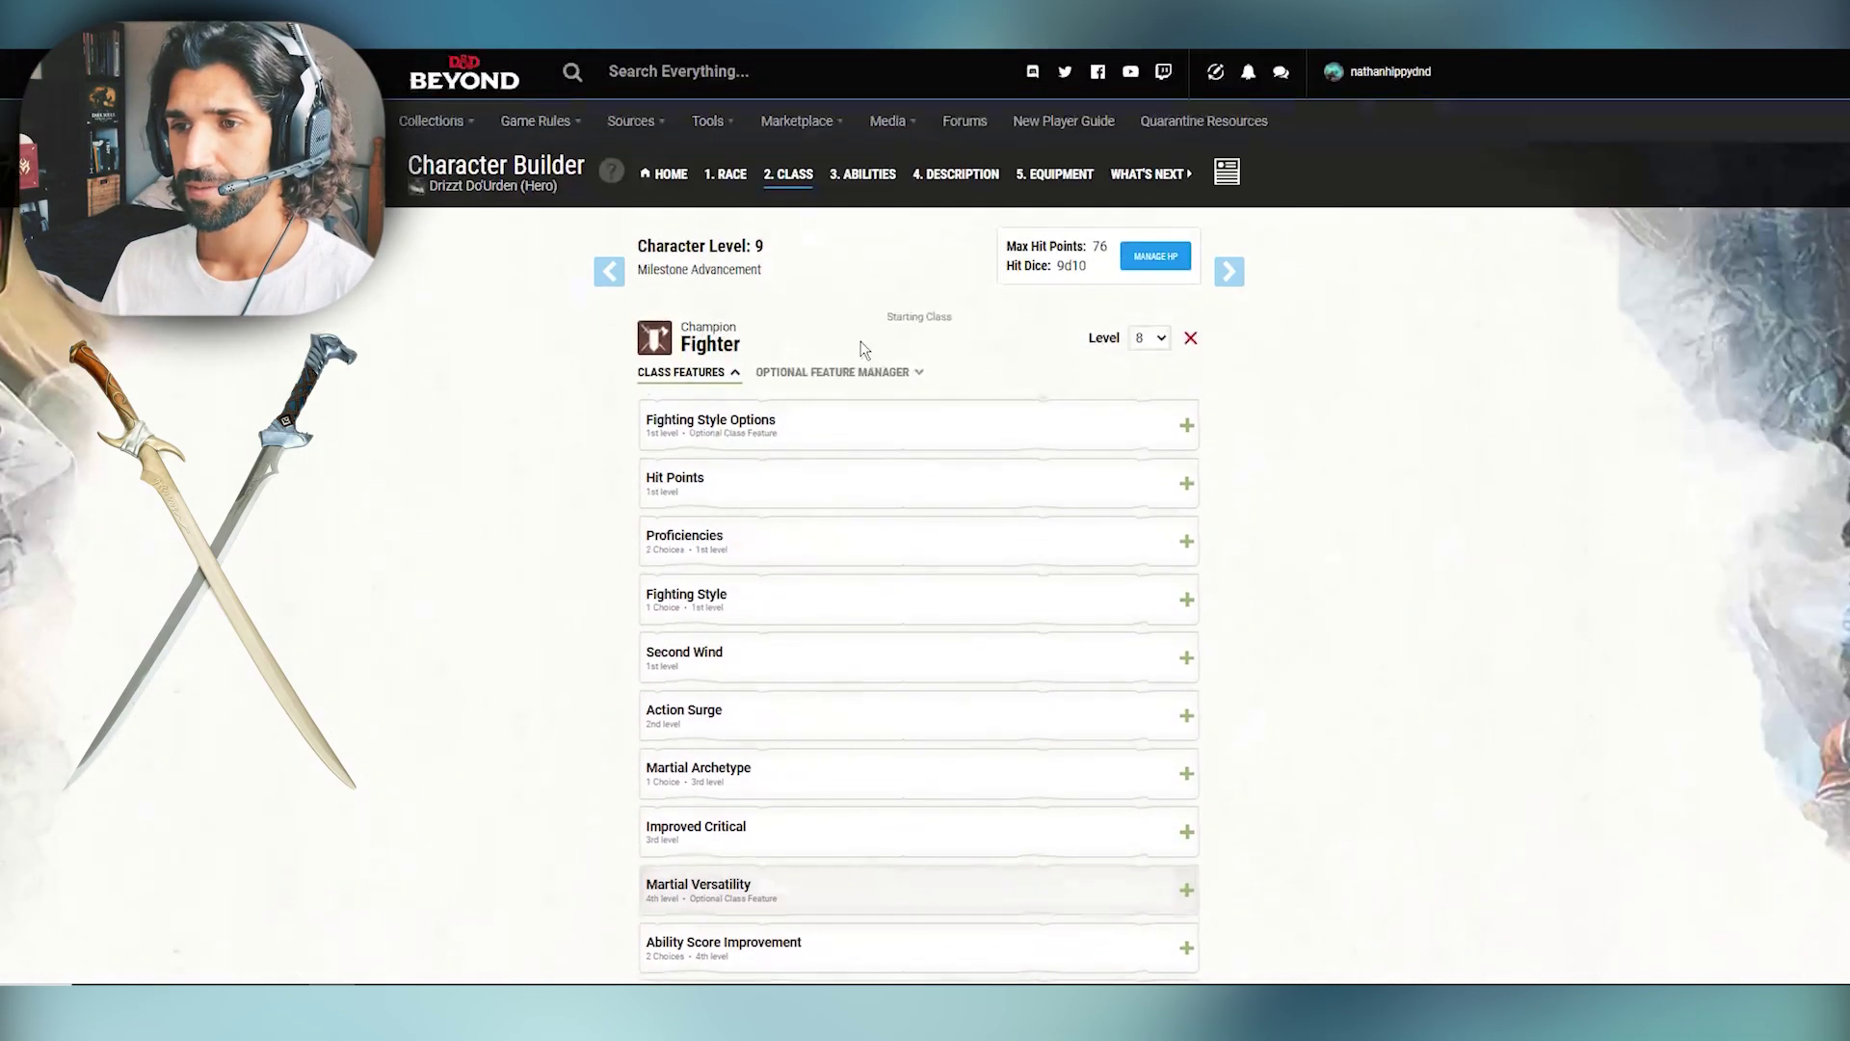
{"action": "left_click", "coordinate": [736, 374]}
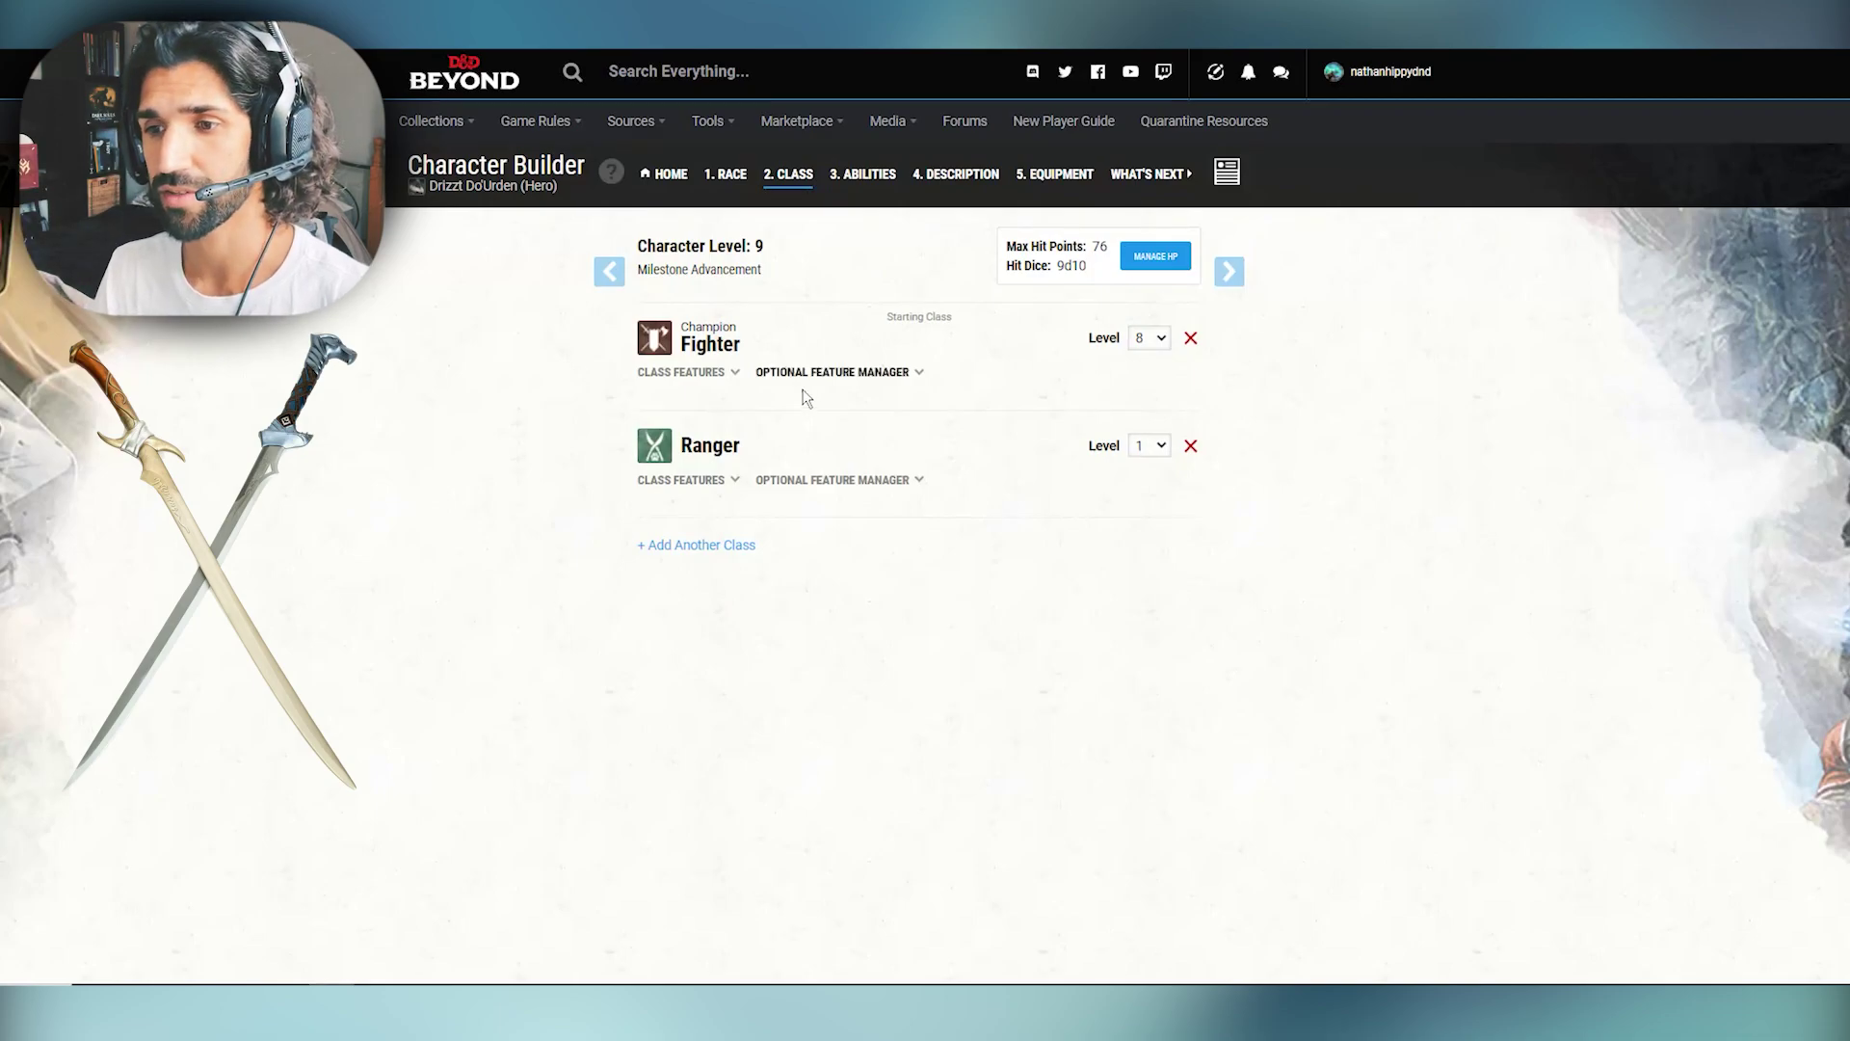
Step: Review the Ranger's Proficiencies, Favored Foe and Deft Explorer class features, then collapse the feature list
{"action": "left_click", "coordinate": [736, 481]}
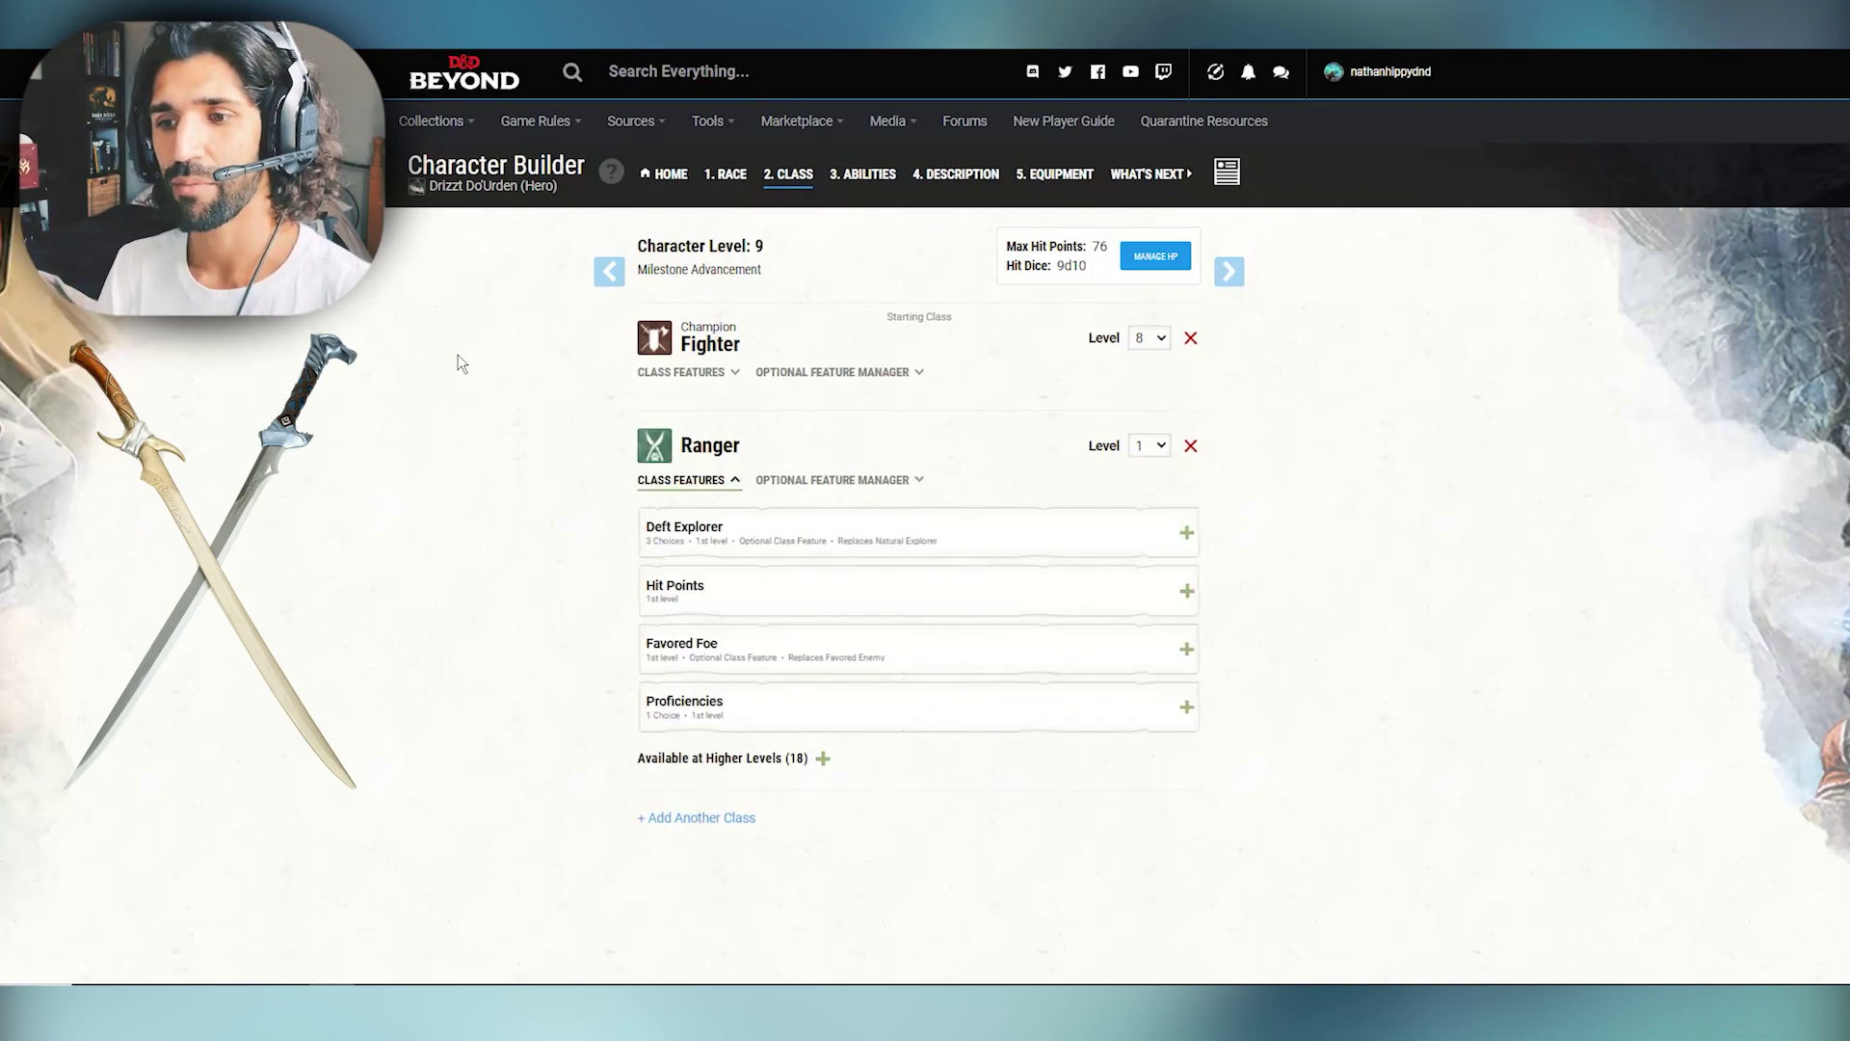
{"action": "scroll", "coordinate": [457, 364], "scroll_direction": "down", "scroll_amount": 1}
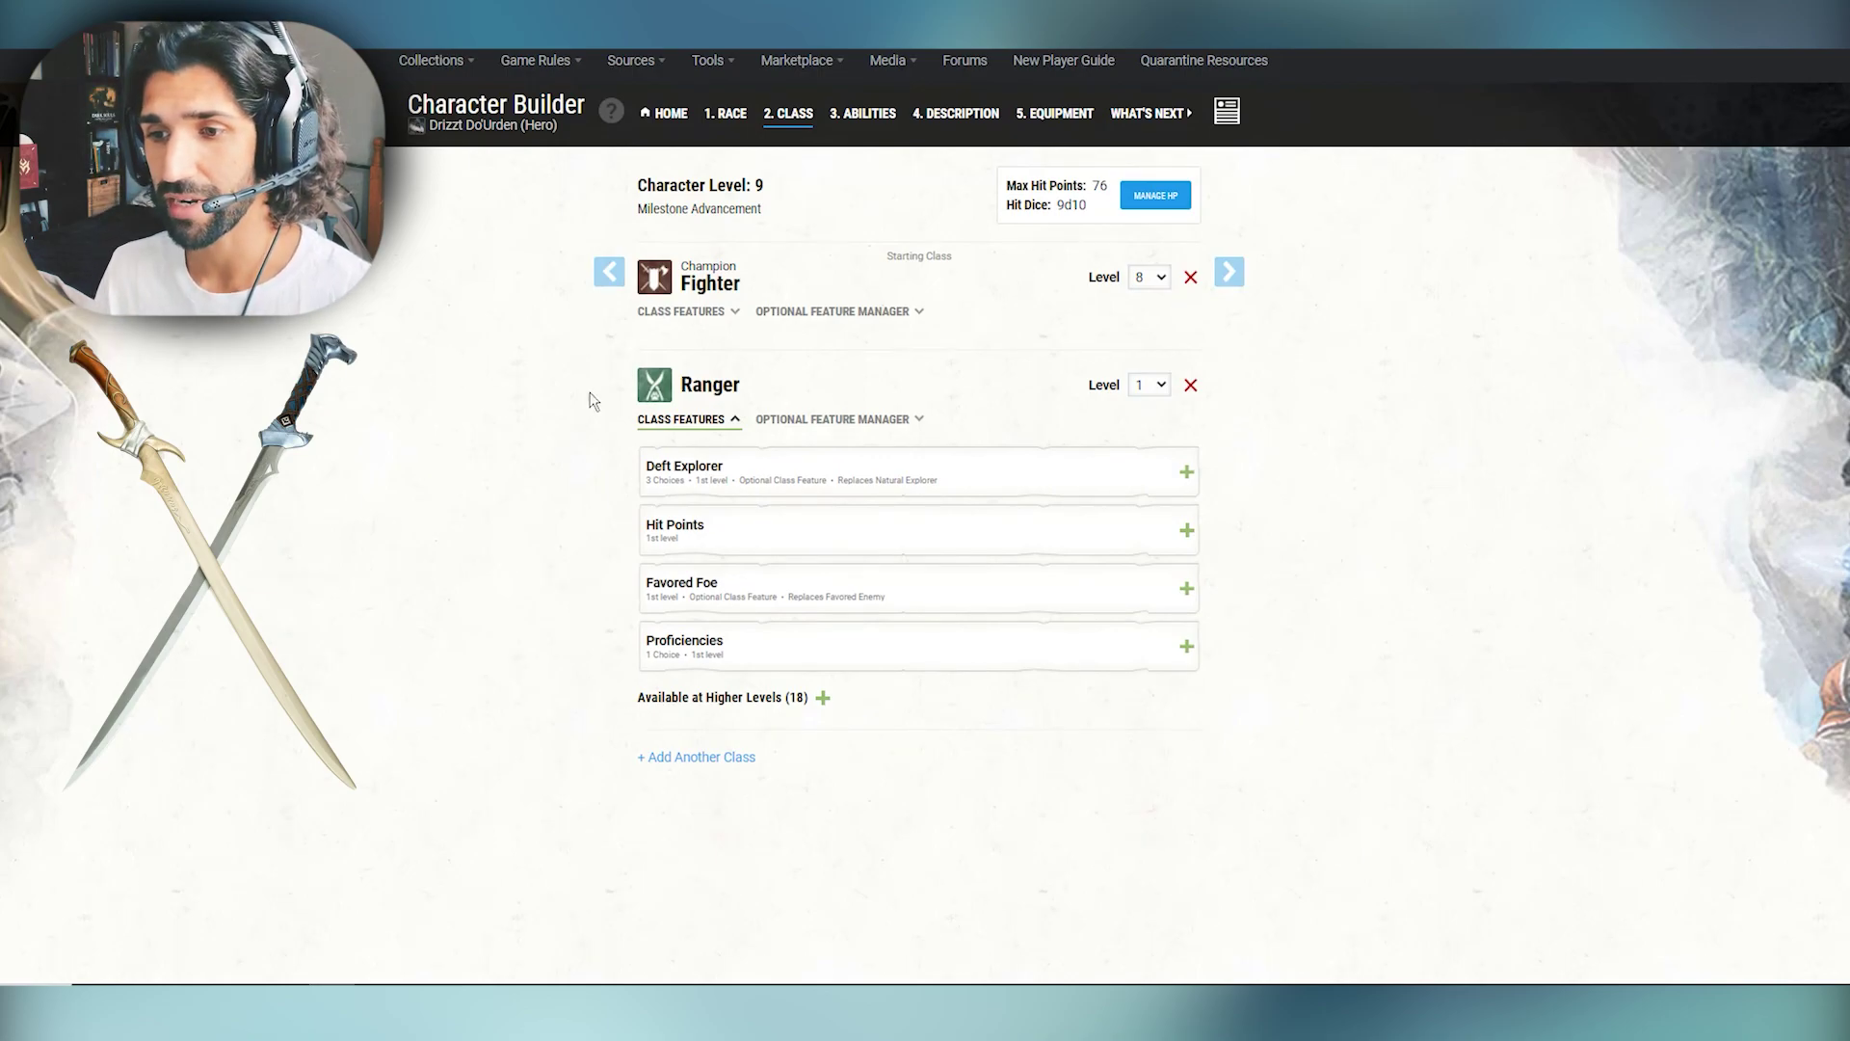
{"action": "left_click", "coordinate": [755, 642]}
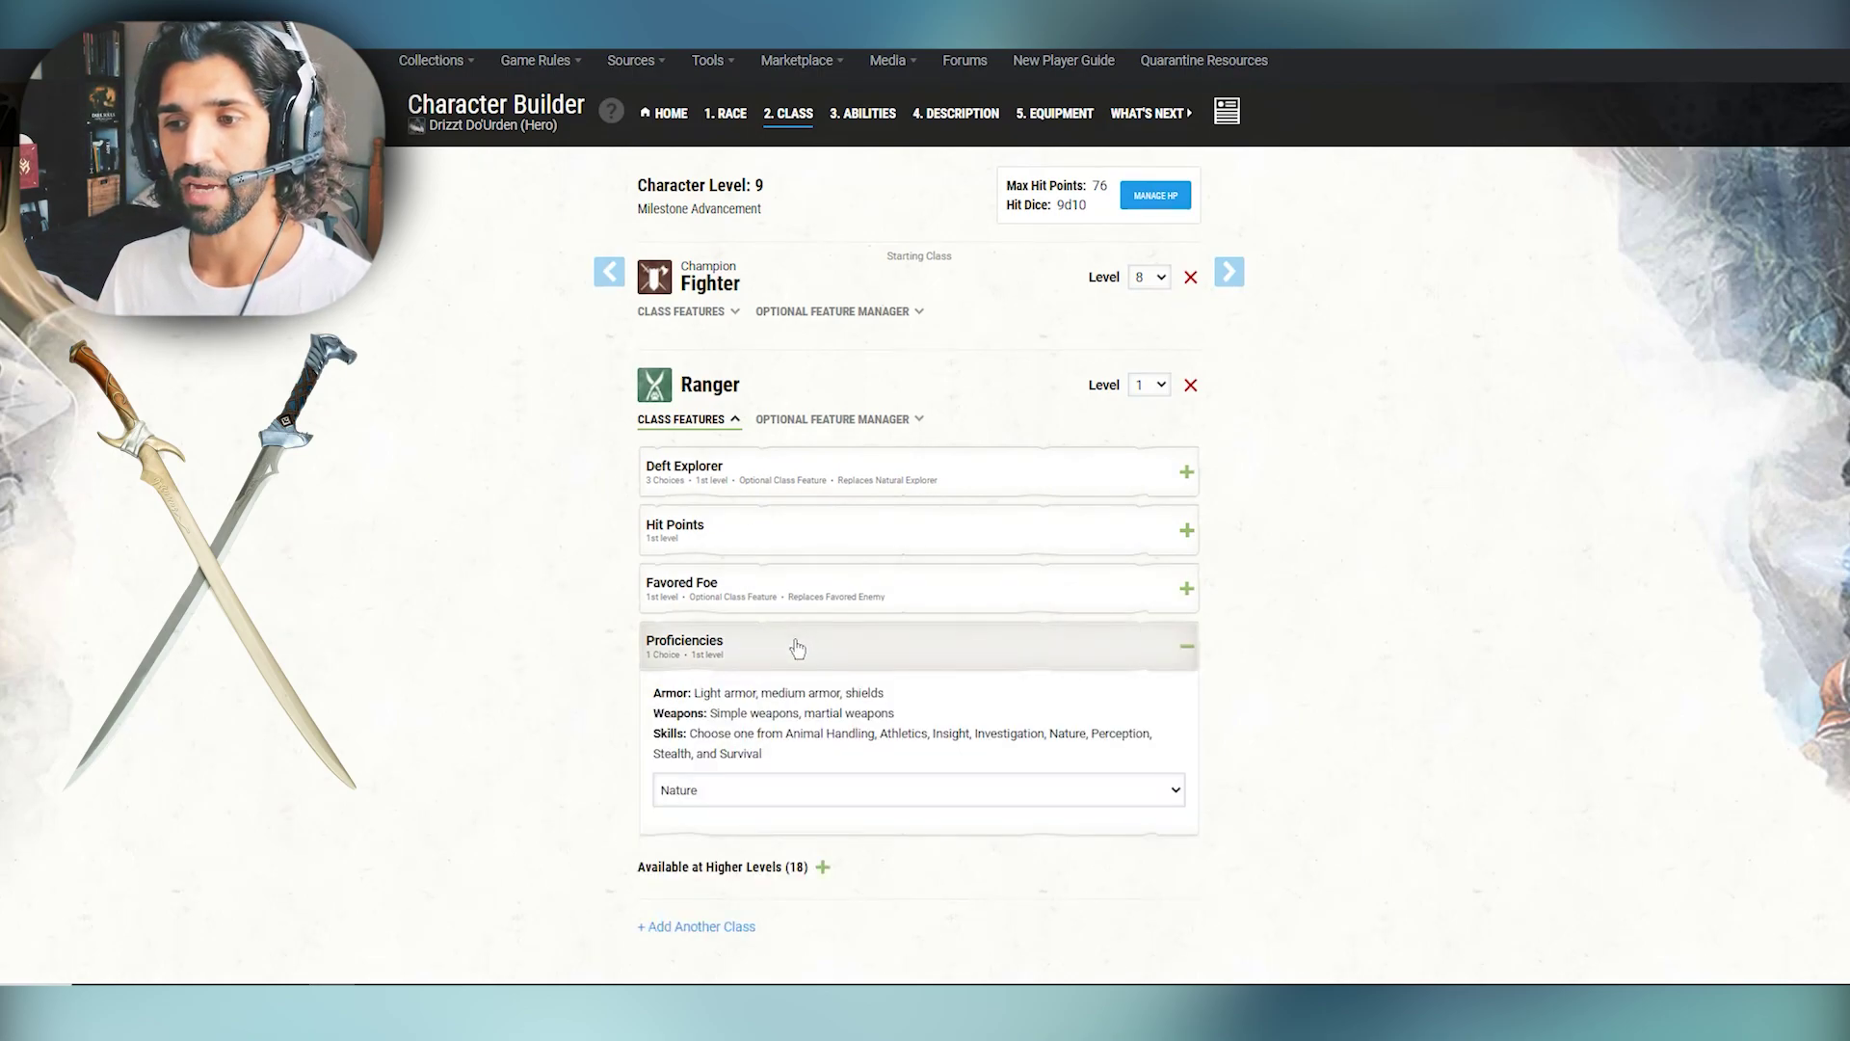
{"action": "left_click", "coordinate": [797, 648]}
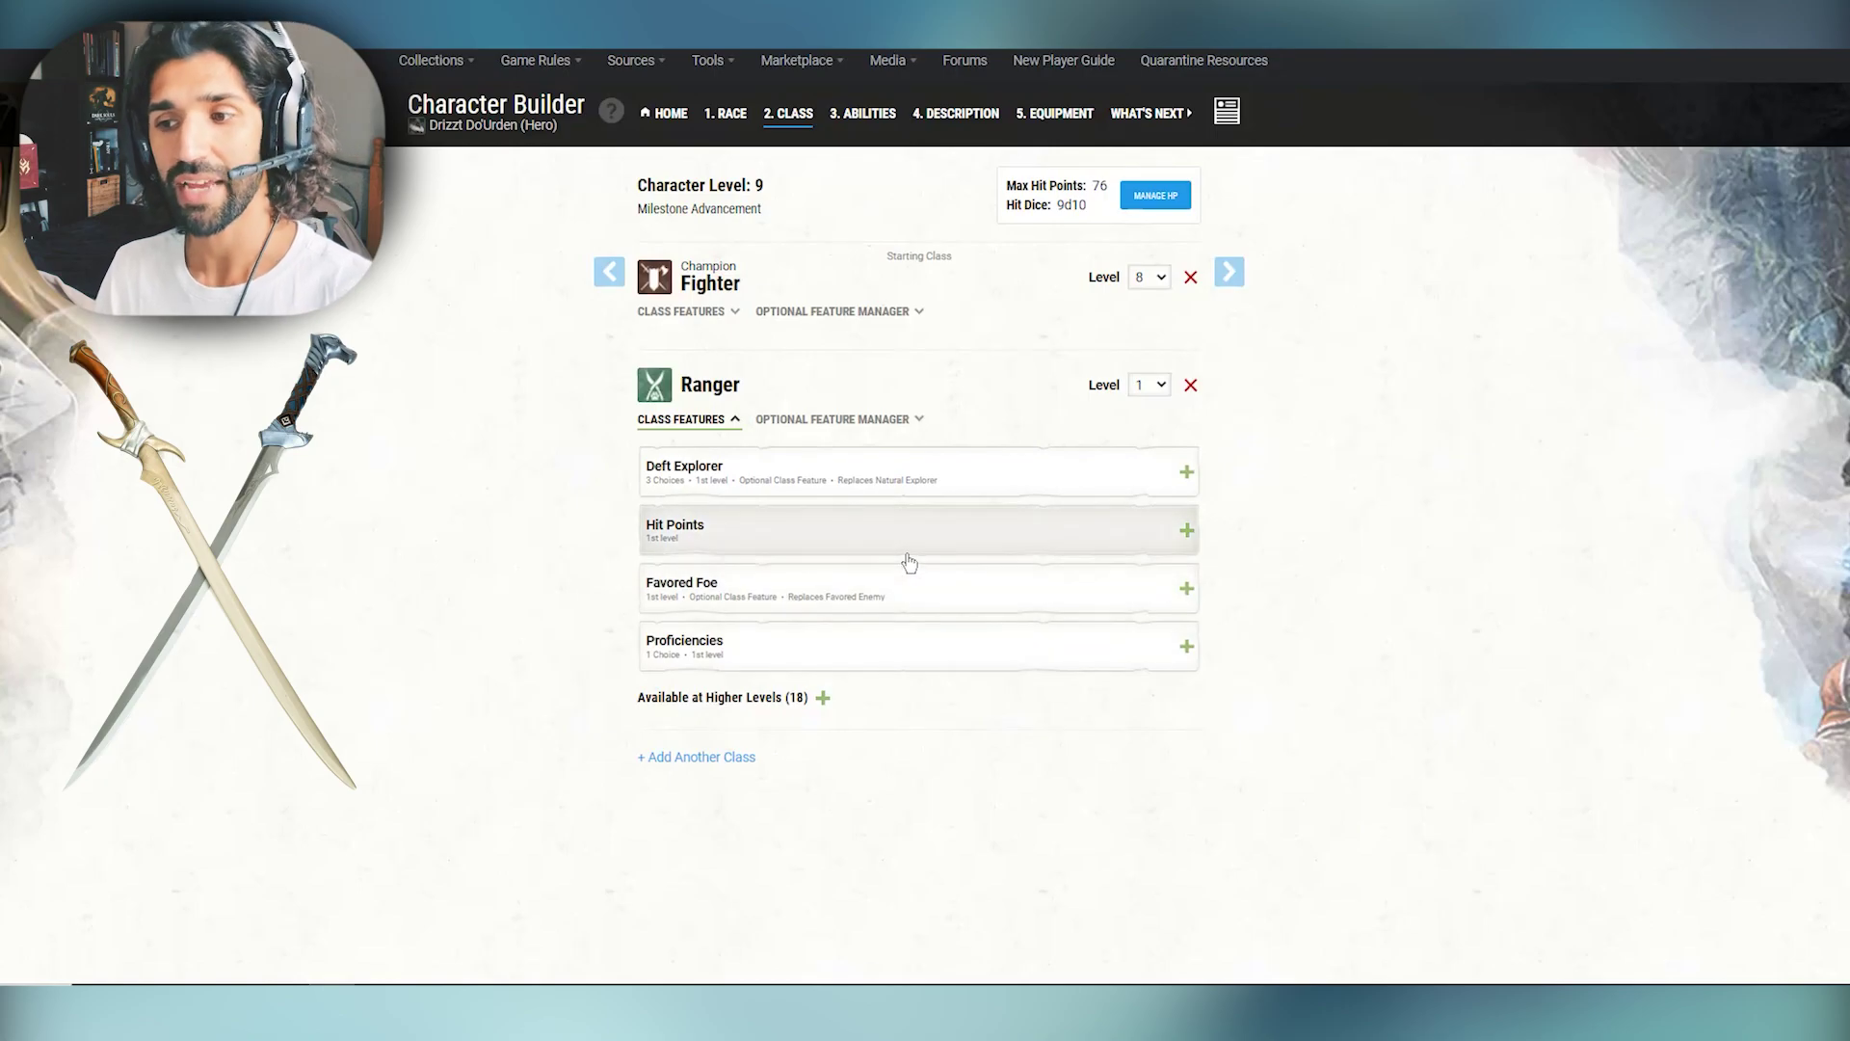
{"action": "left_click", "coordinate": [947, 592]}
{"action": "left_click", "coordinate": [1002, 601]}
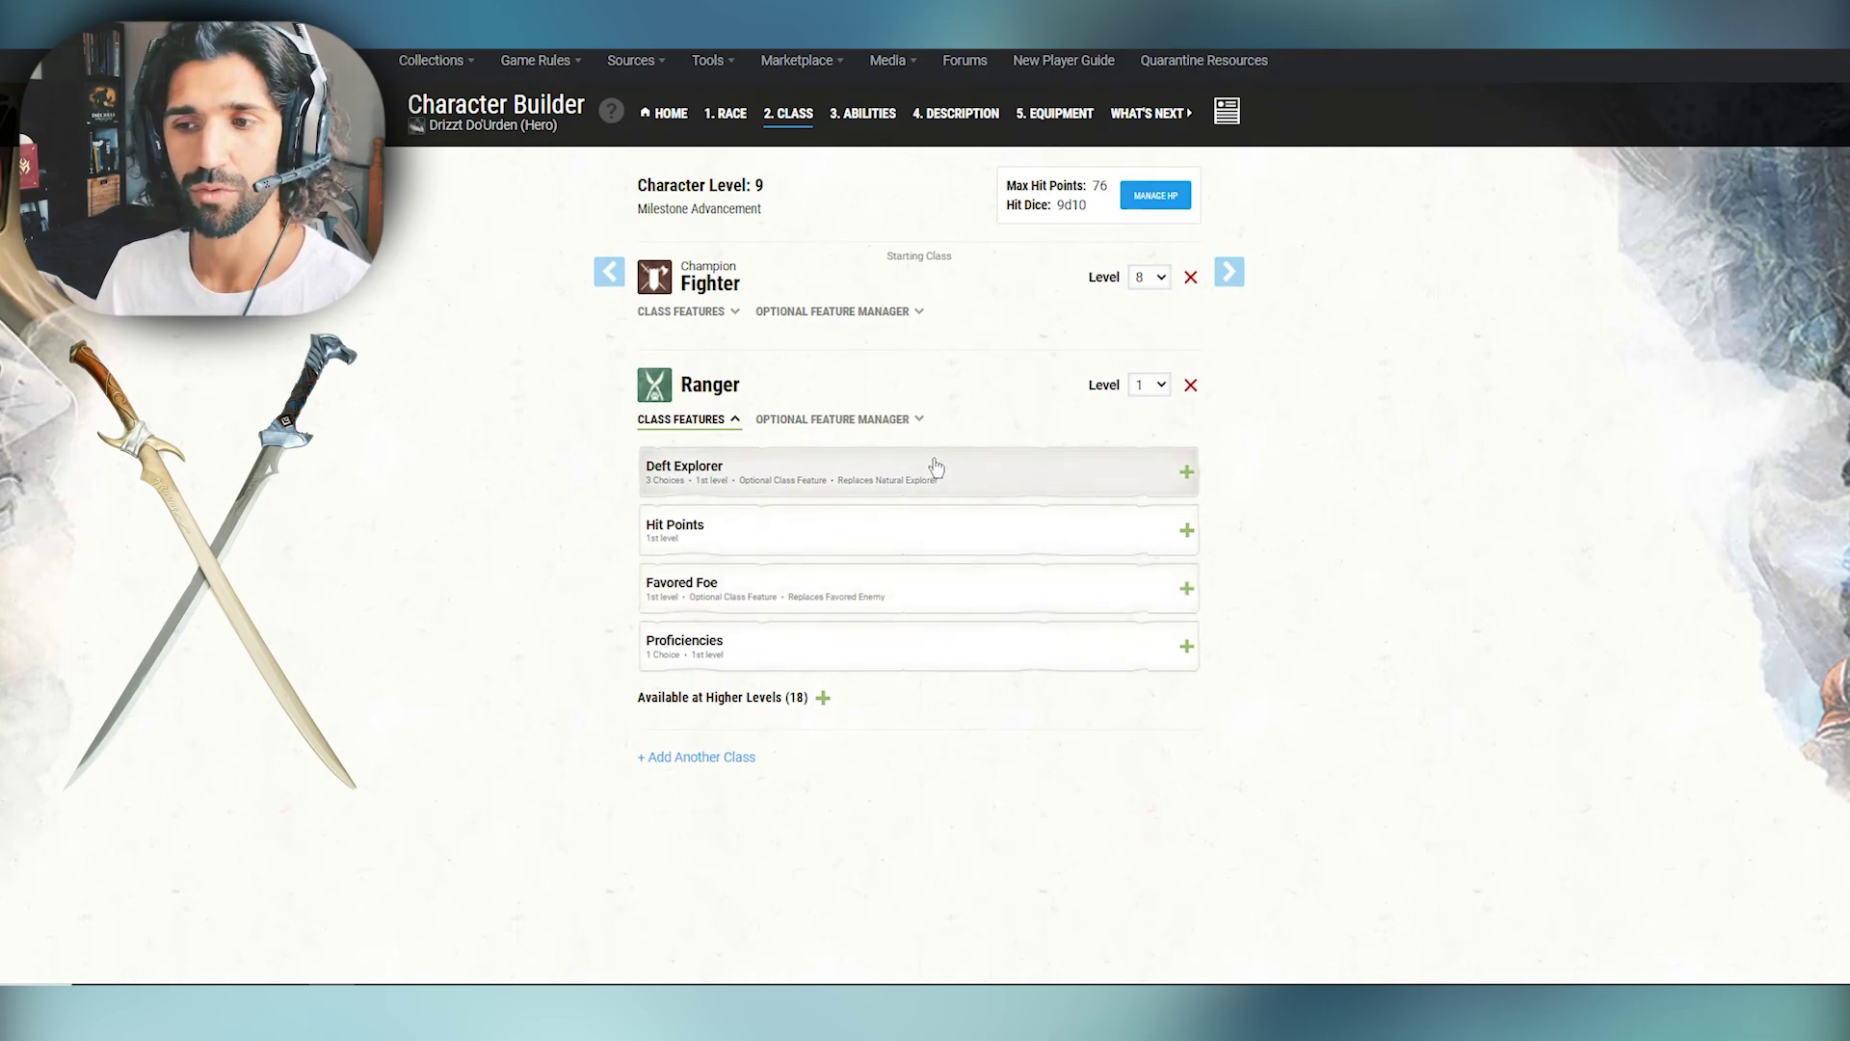
{"action": "left_click", "coordinate": [964, 469]}
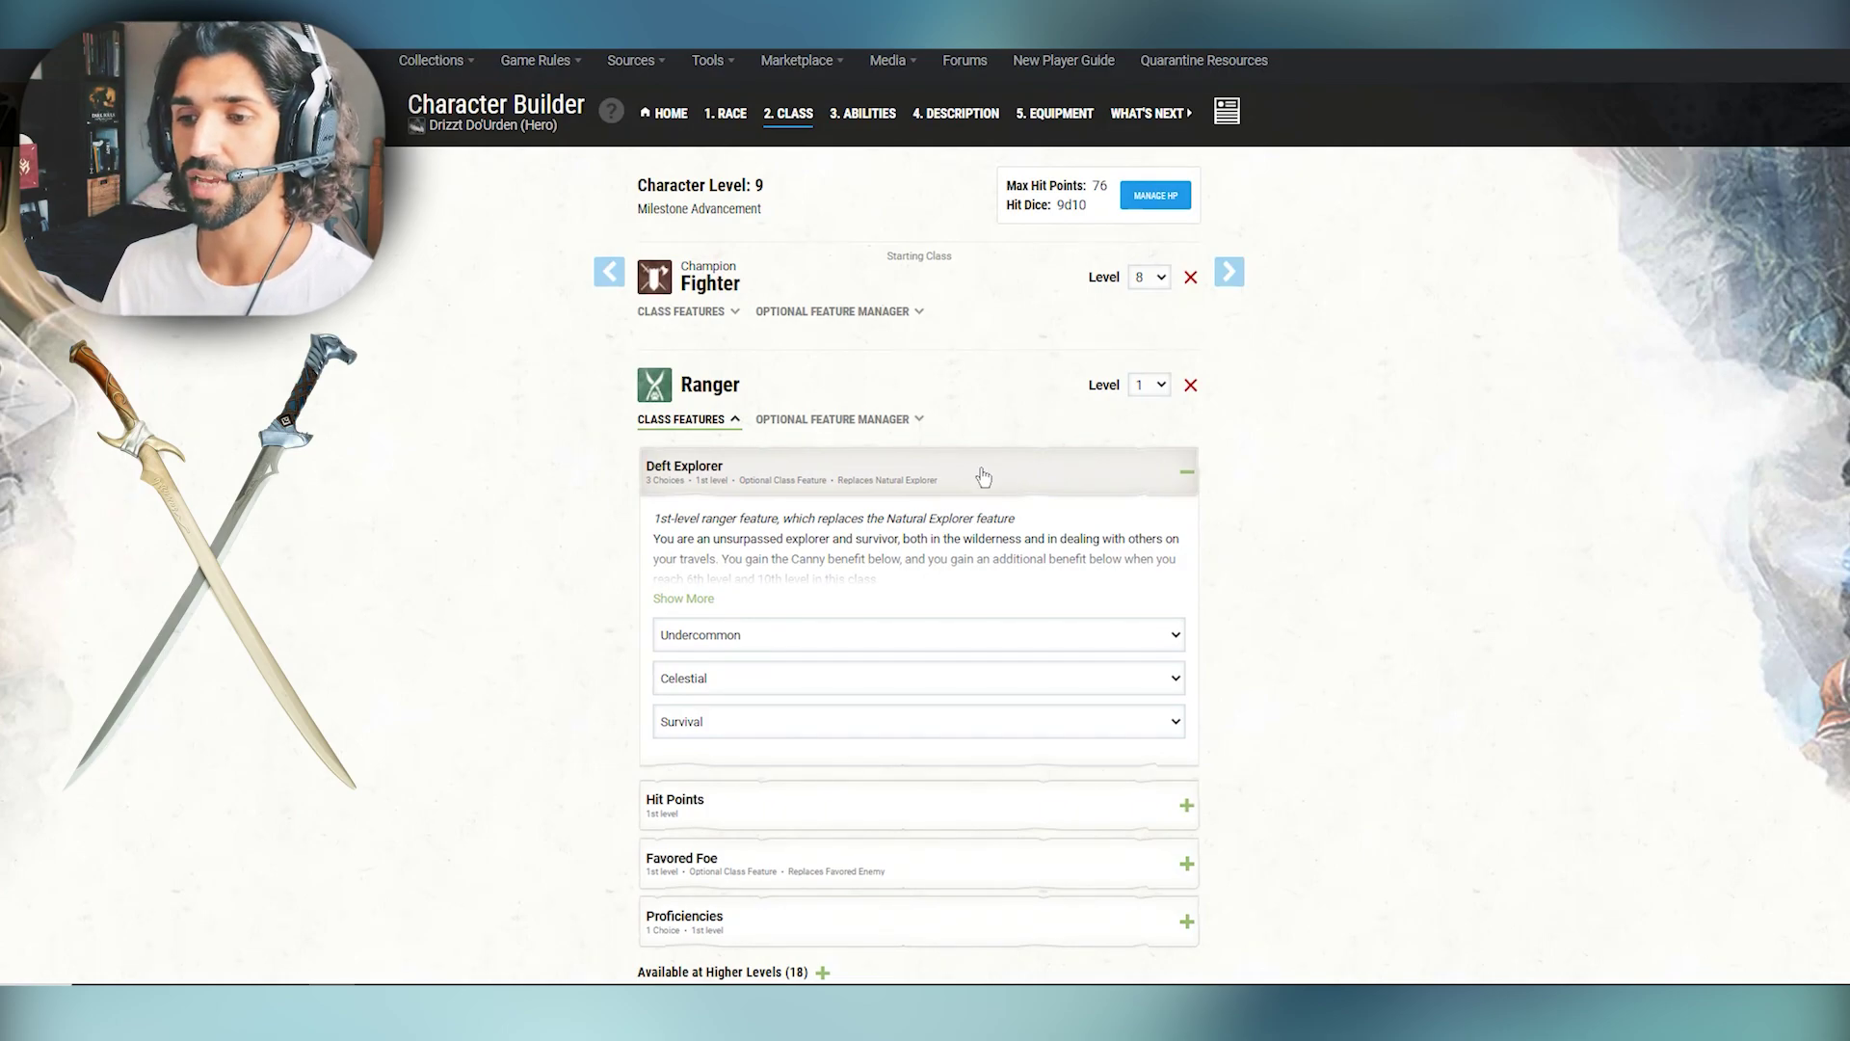
{"action": "left_click", "coordinate": [734, 420]}
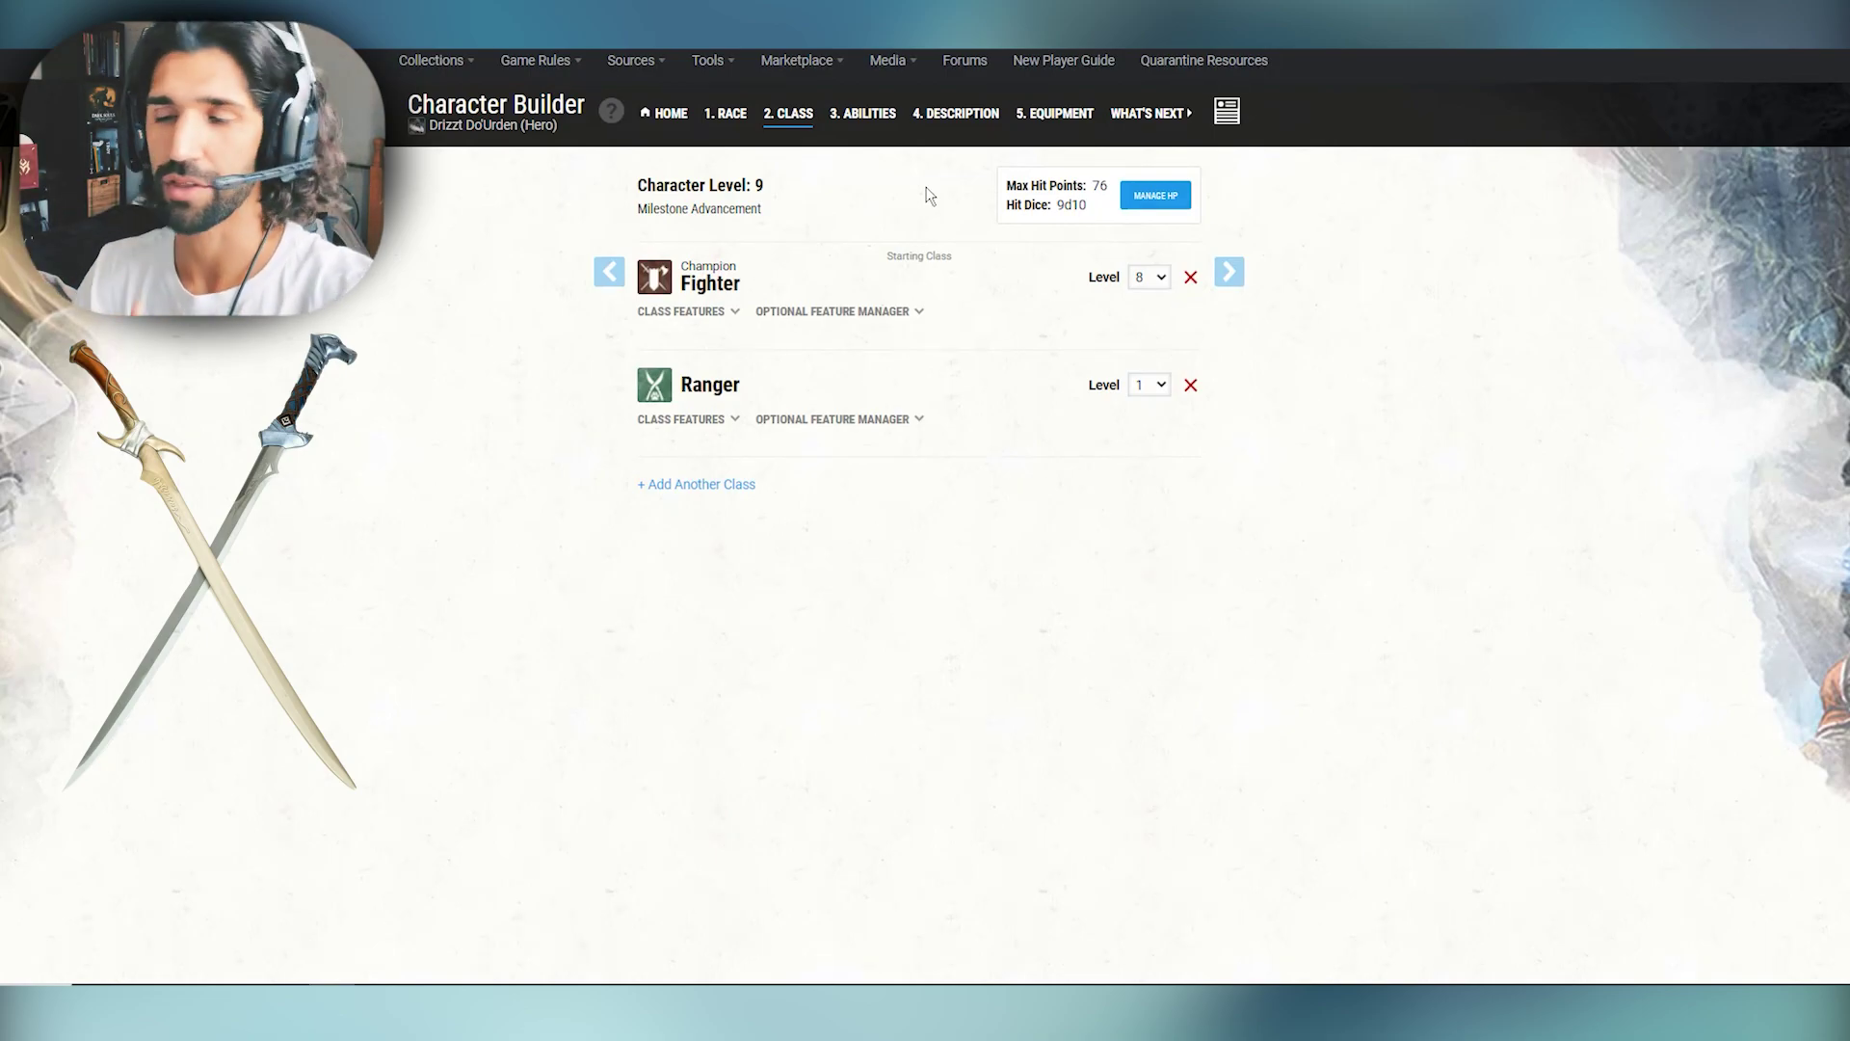
Step: Check the character's base ability scores and score calculations
{"action": "left_click", "coordinate": [853, 113]}
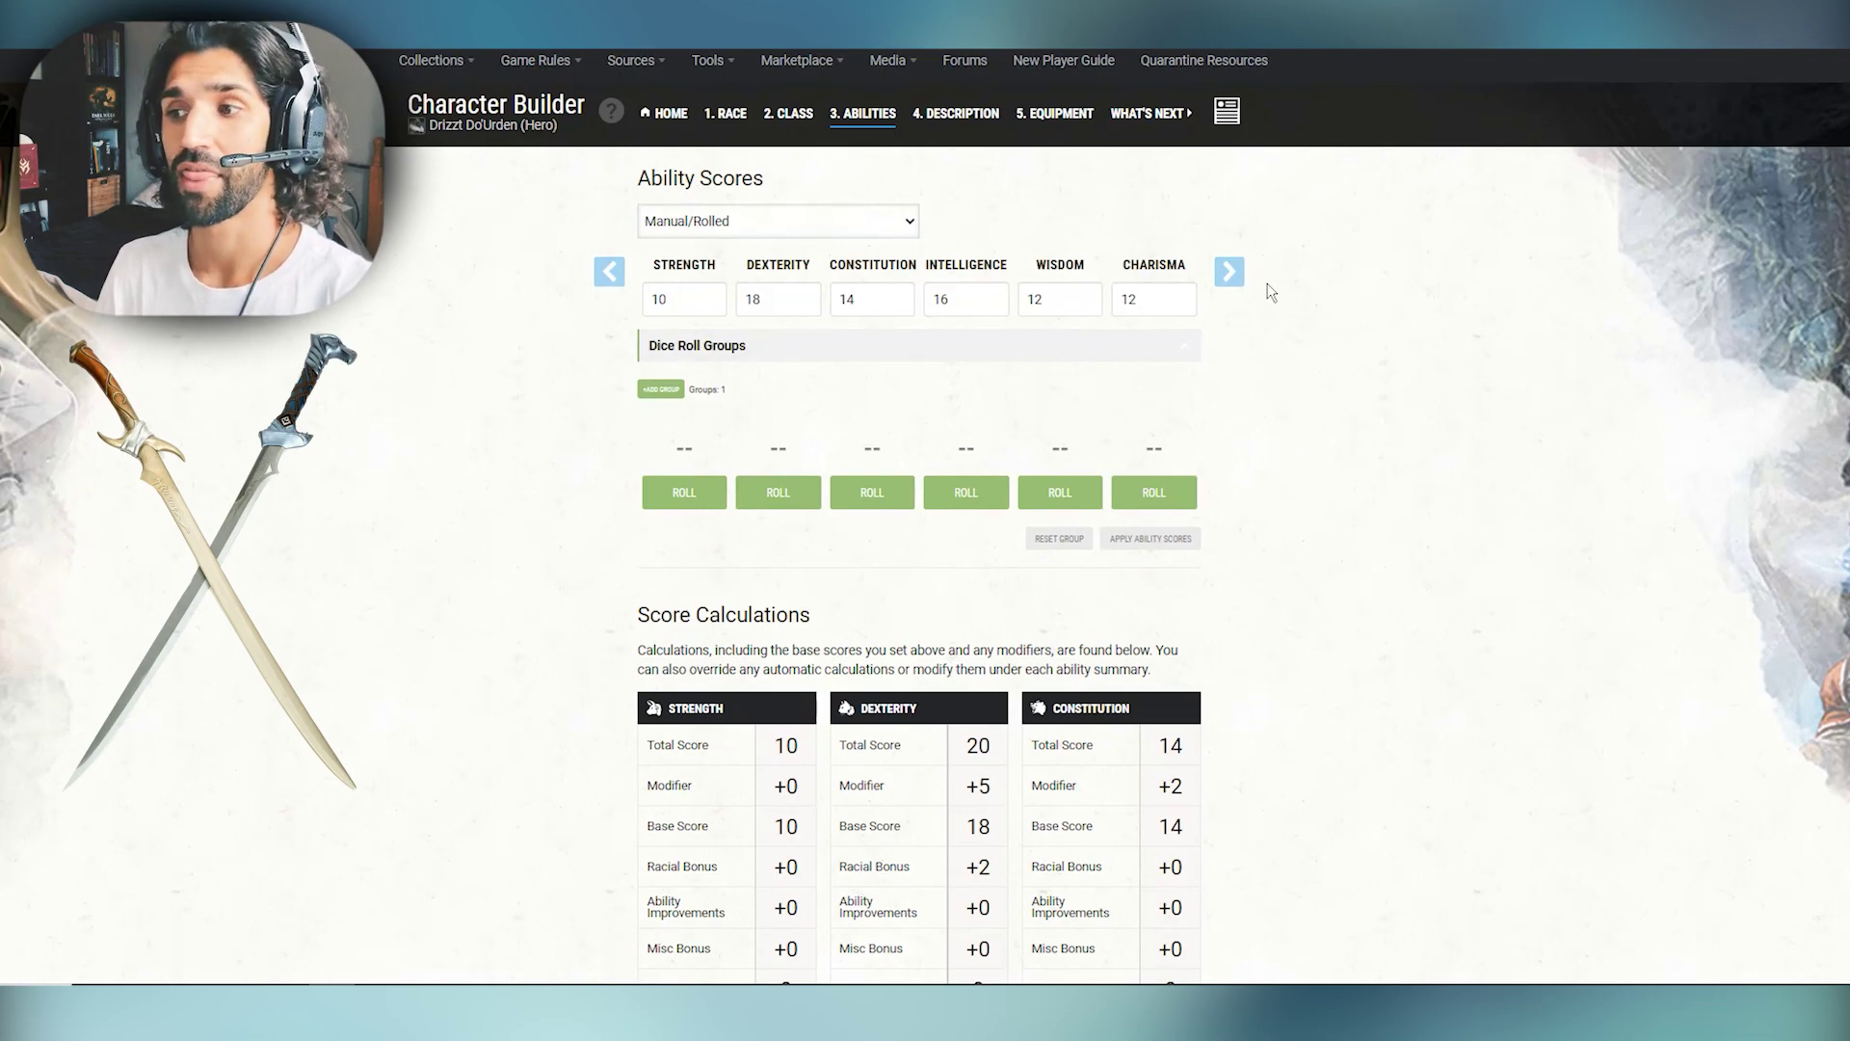
{"action": "left_click", "coordinate": [1229, 271]}
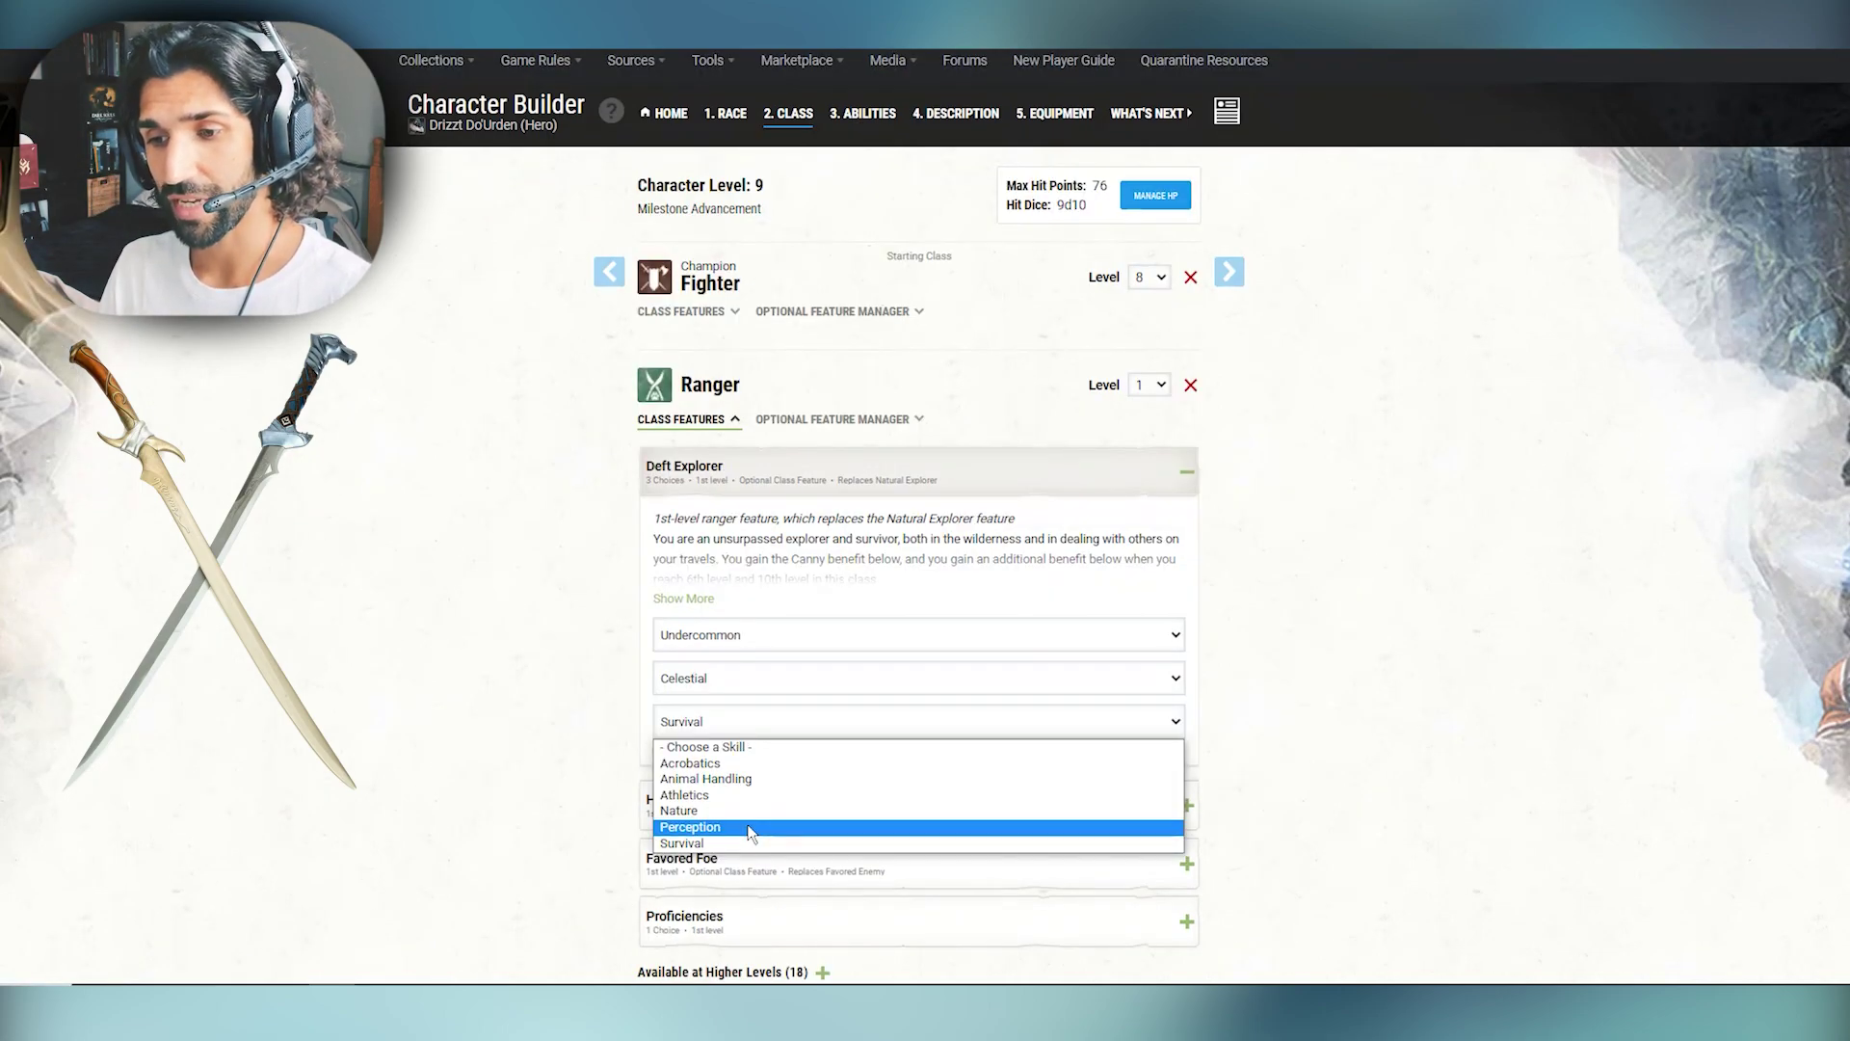
Step: Keep Survival as the skill for the Ranger's Deft Explorer feature and return to the ability scores
{"action": "left_click", "coordinate": [755, 846]}
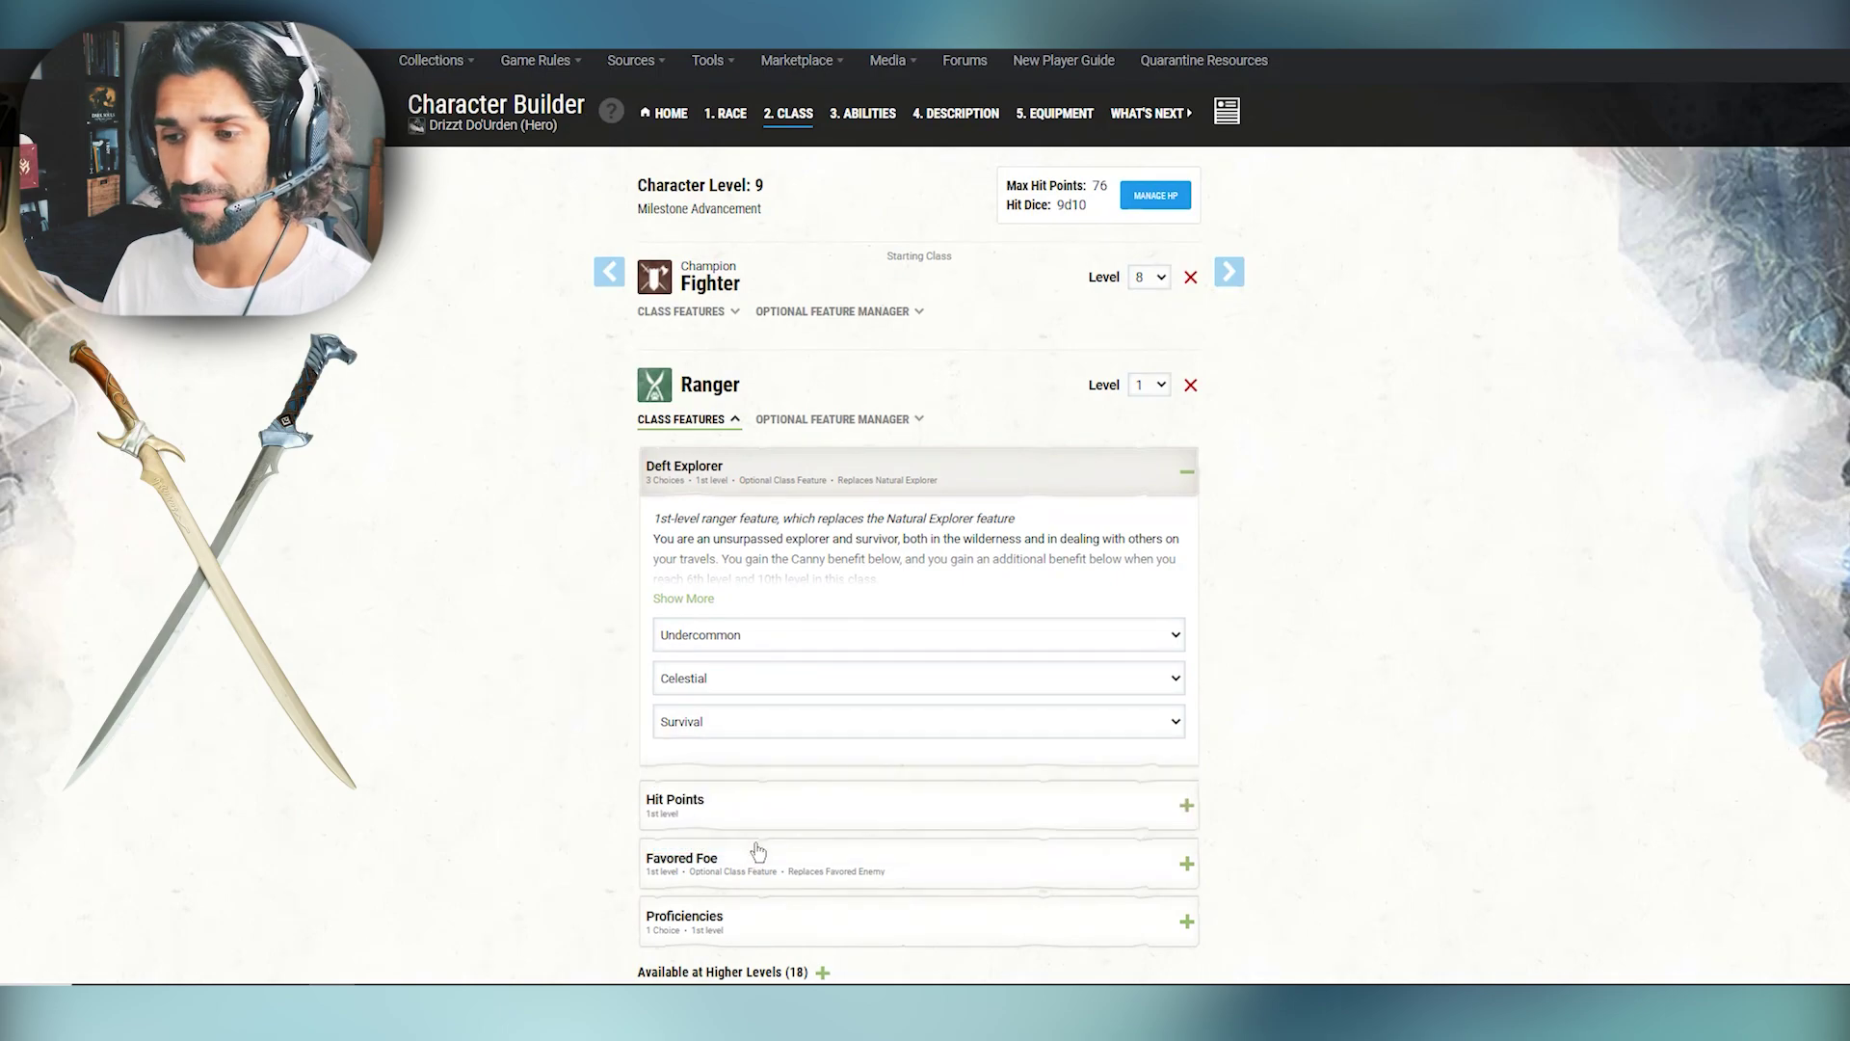
{"action": "left_click", "coordinate": [1012, 462]}
{"action": "left_click", "coordinate": [891, 121]}
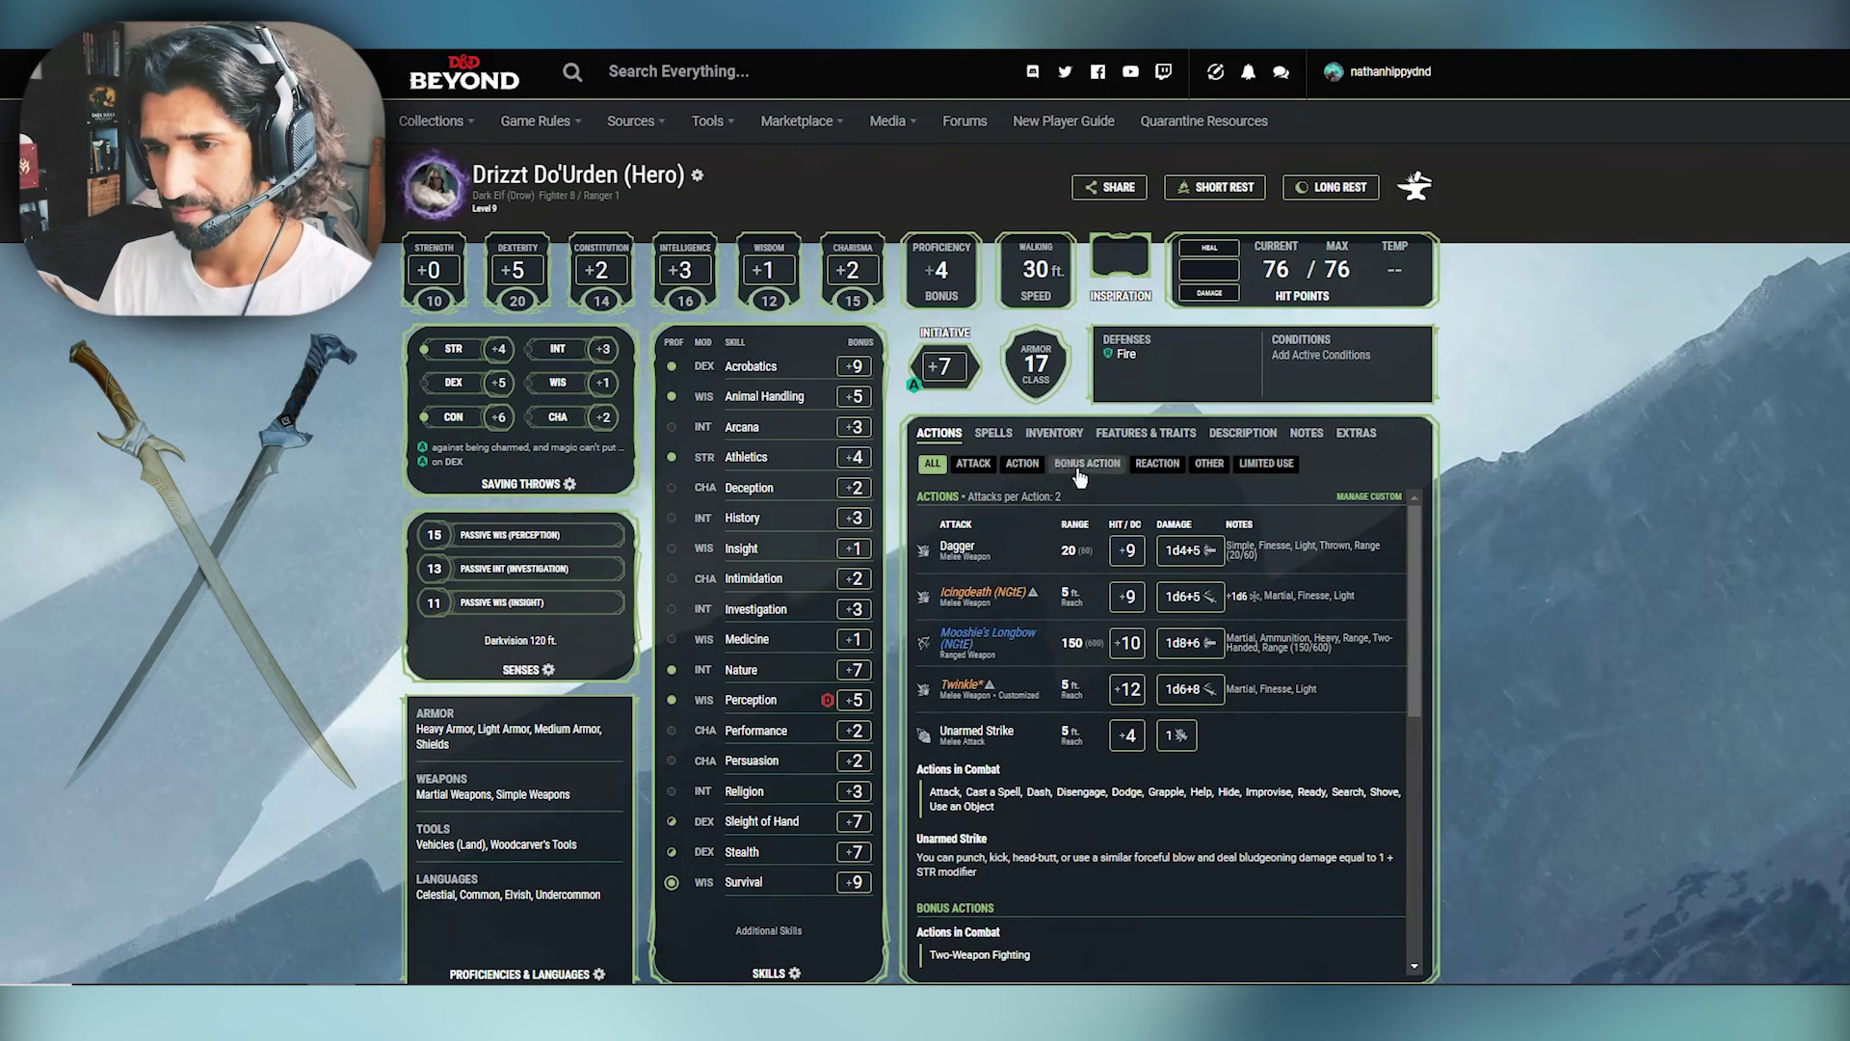
Step: Review the spell list on the character sheet, from cantrips through 3rd level
{"action": "left_click", "coordinate": [997, 440]}
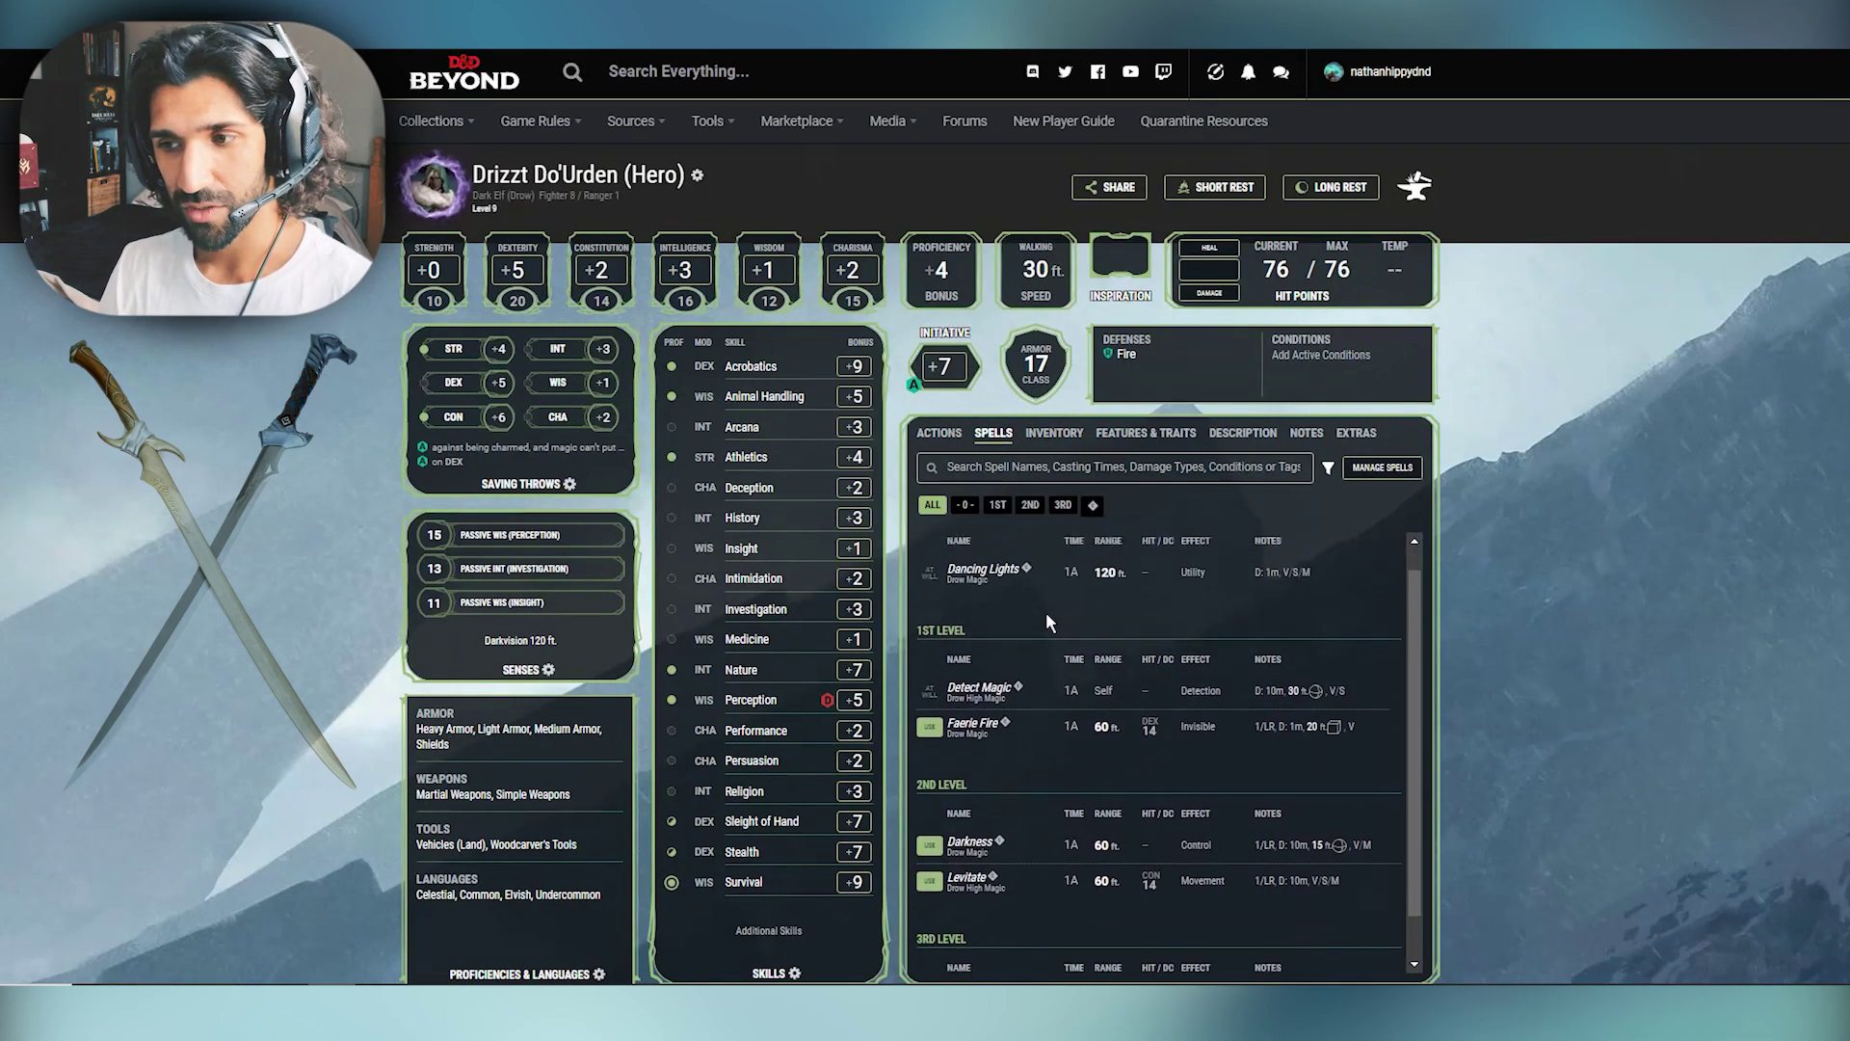
{"action": "scroll", "coordinate": [1049, 624], "scroll_direction": "down", "scroll_amount": 1}
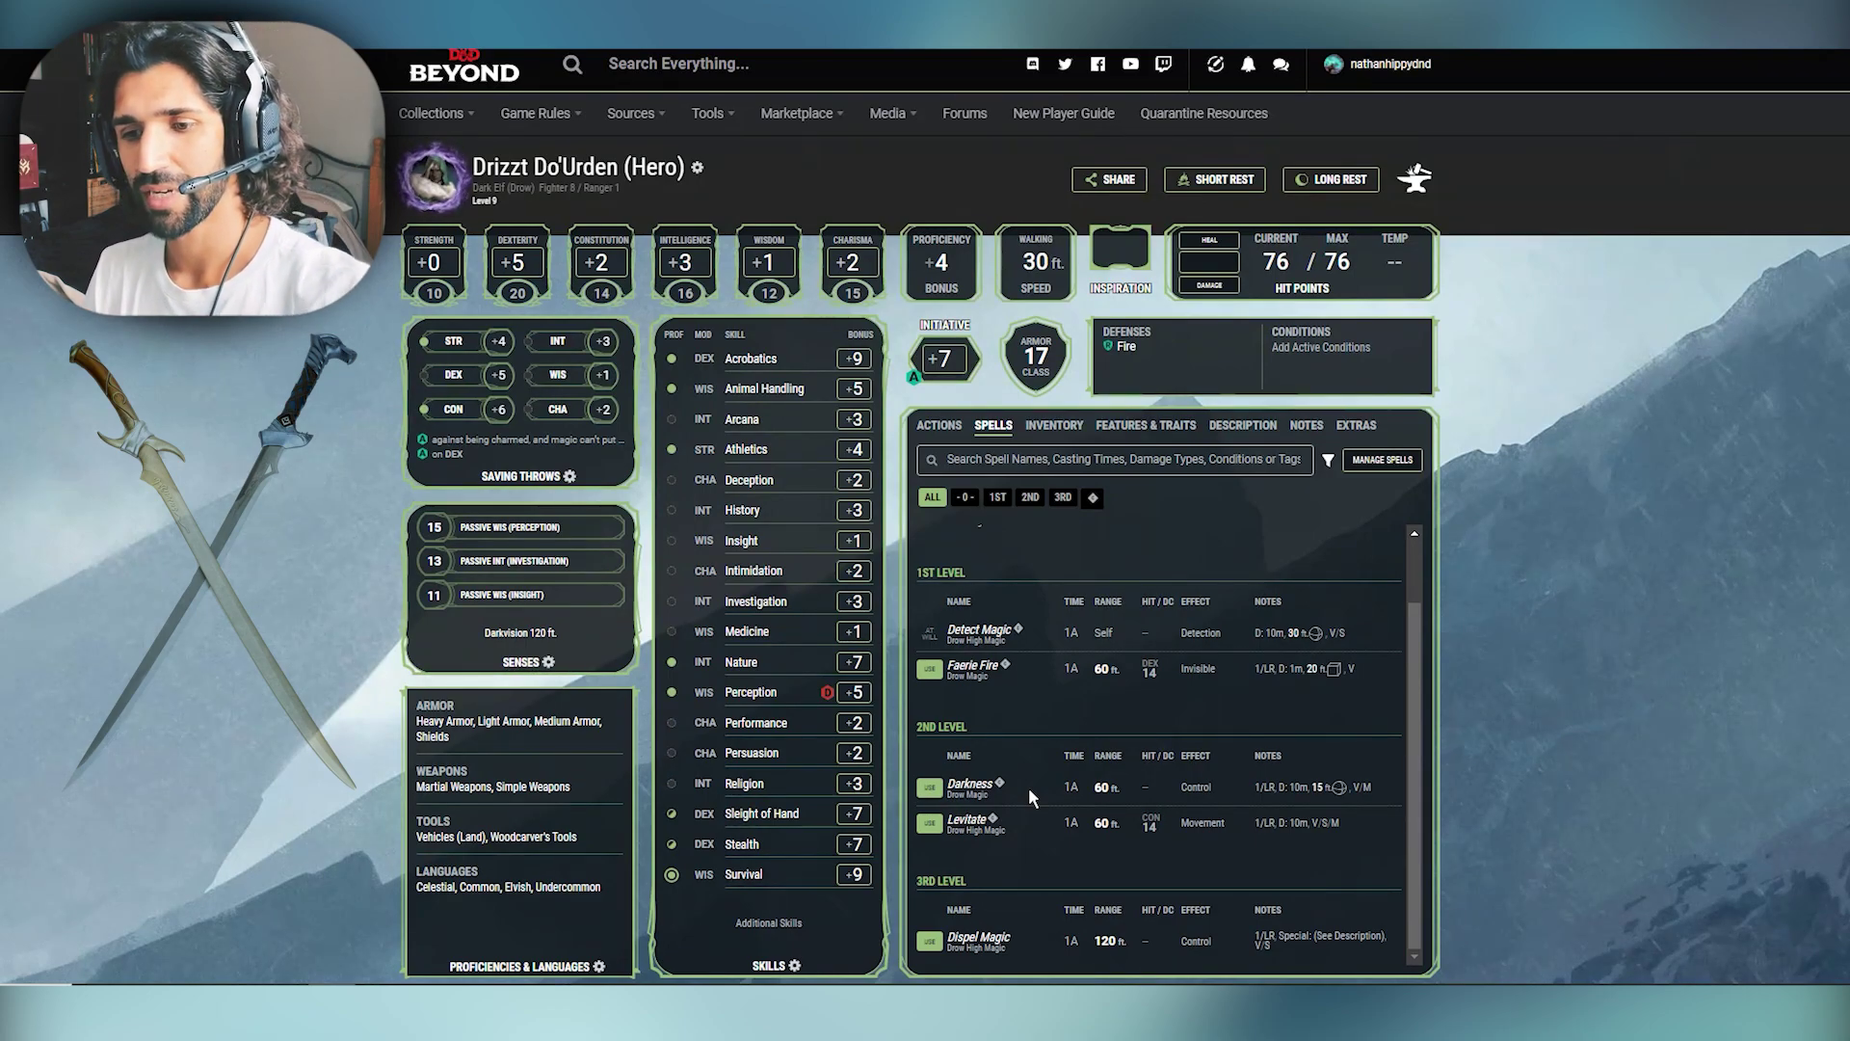
{"action": "scroll", "coordinate": [1072, 634], "scroll_direction": "up", "scroll_amount": 1}
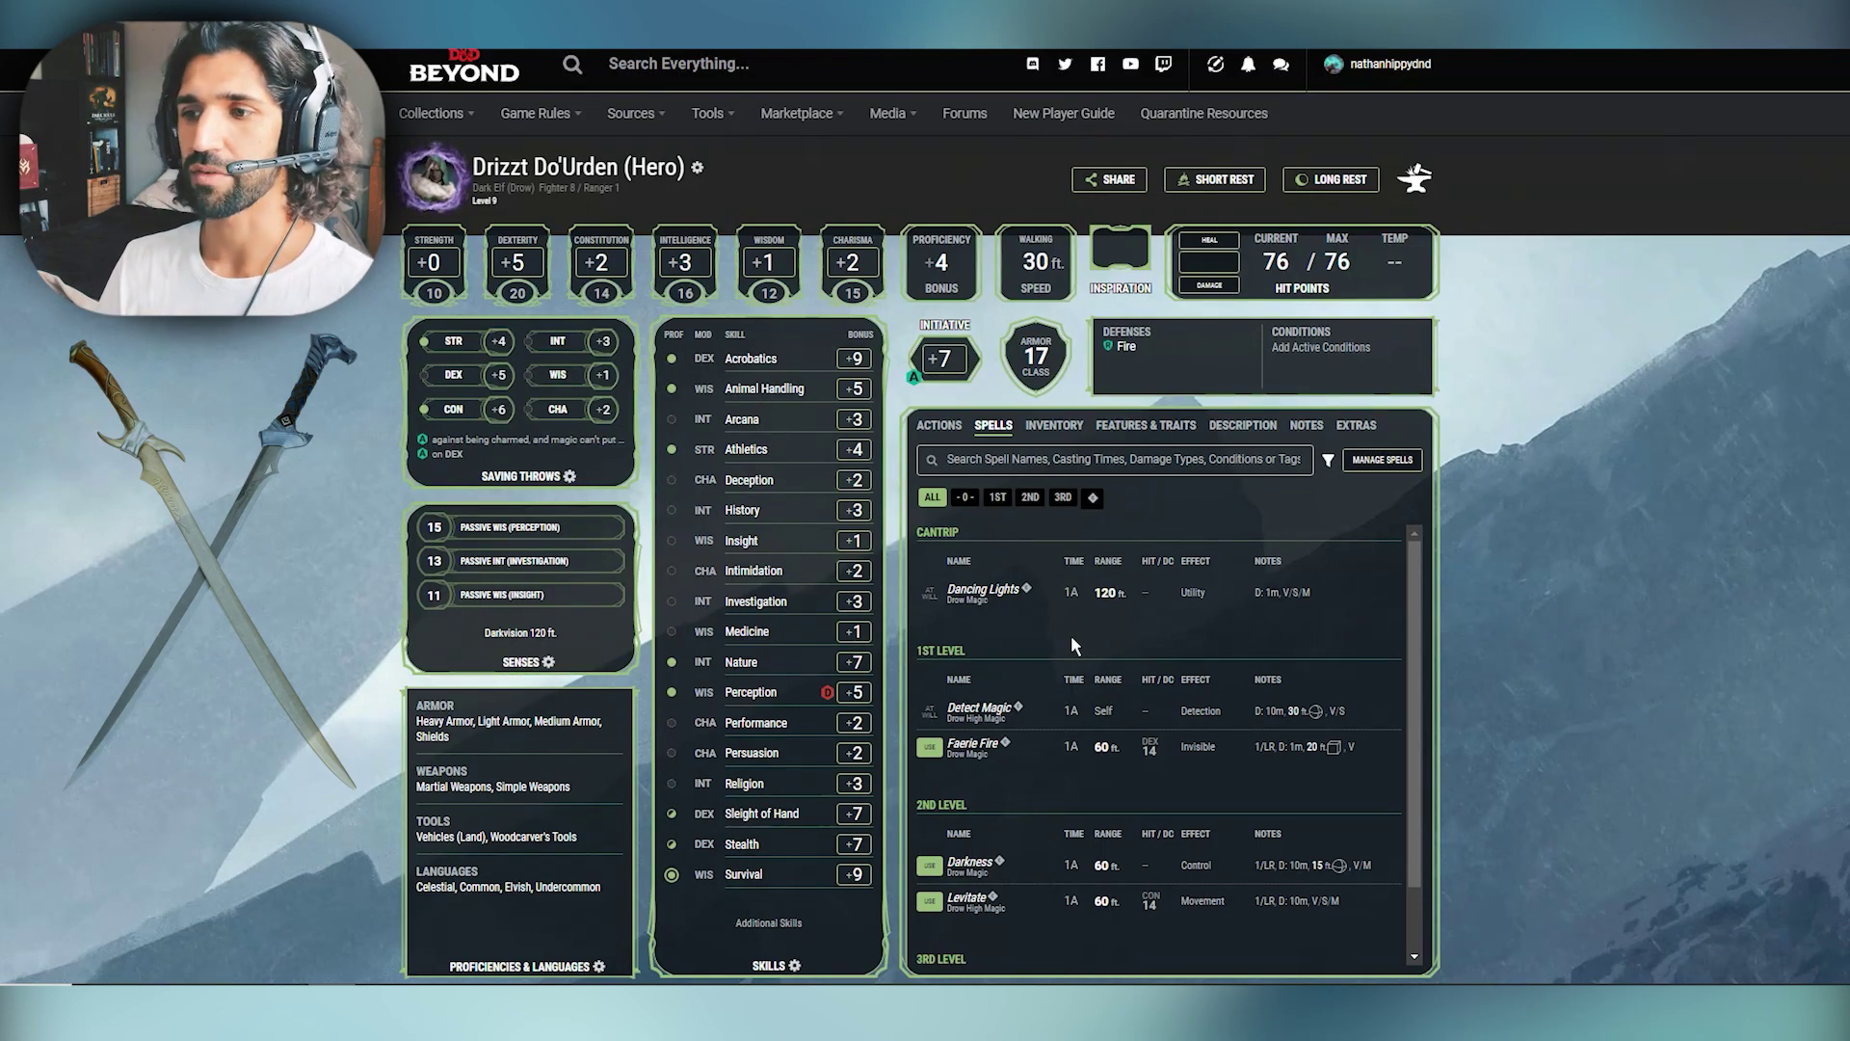
Step: Open the character's inventory and read the full description of the Figurine of Wondrous Power (Guenhwyvar)
{"action": "left_click", "coordinate": [1053, 427]}
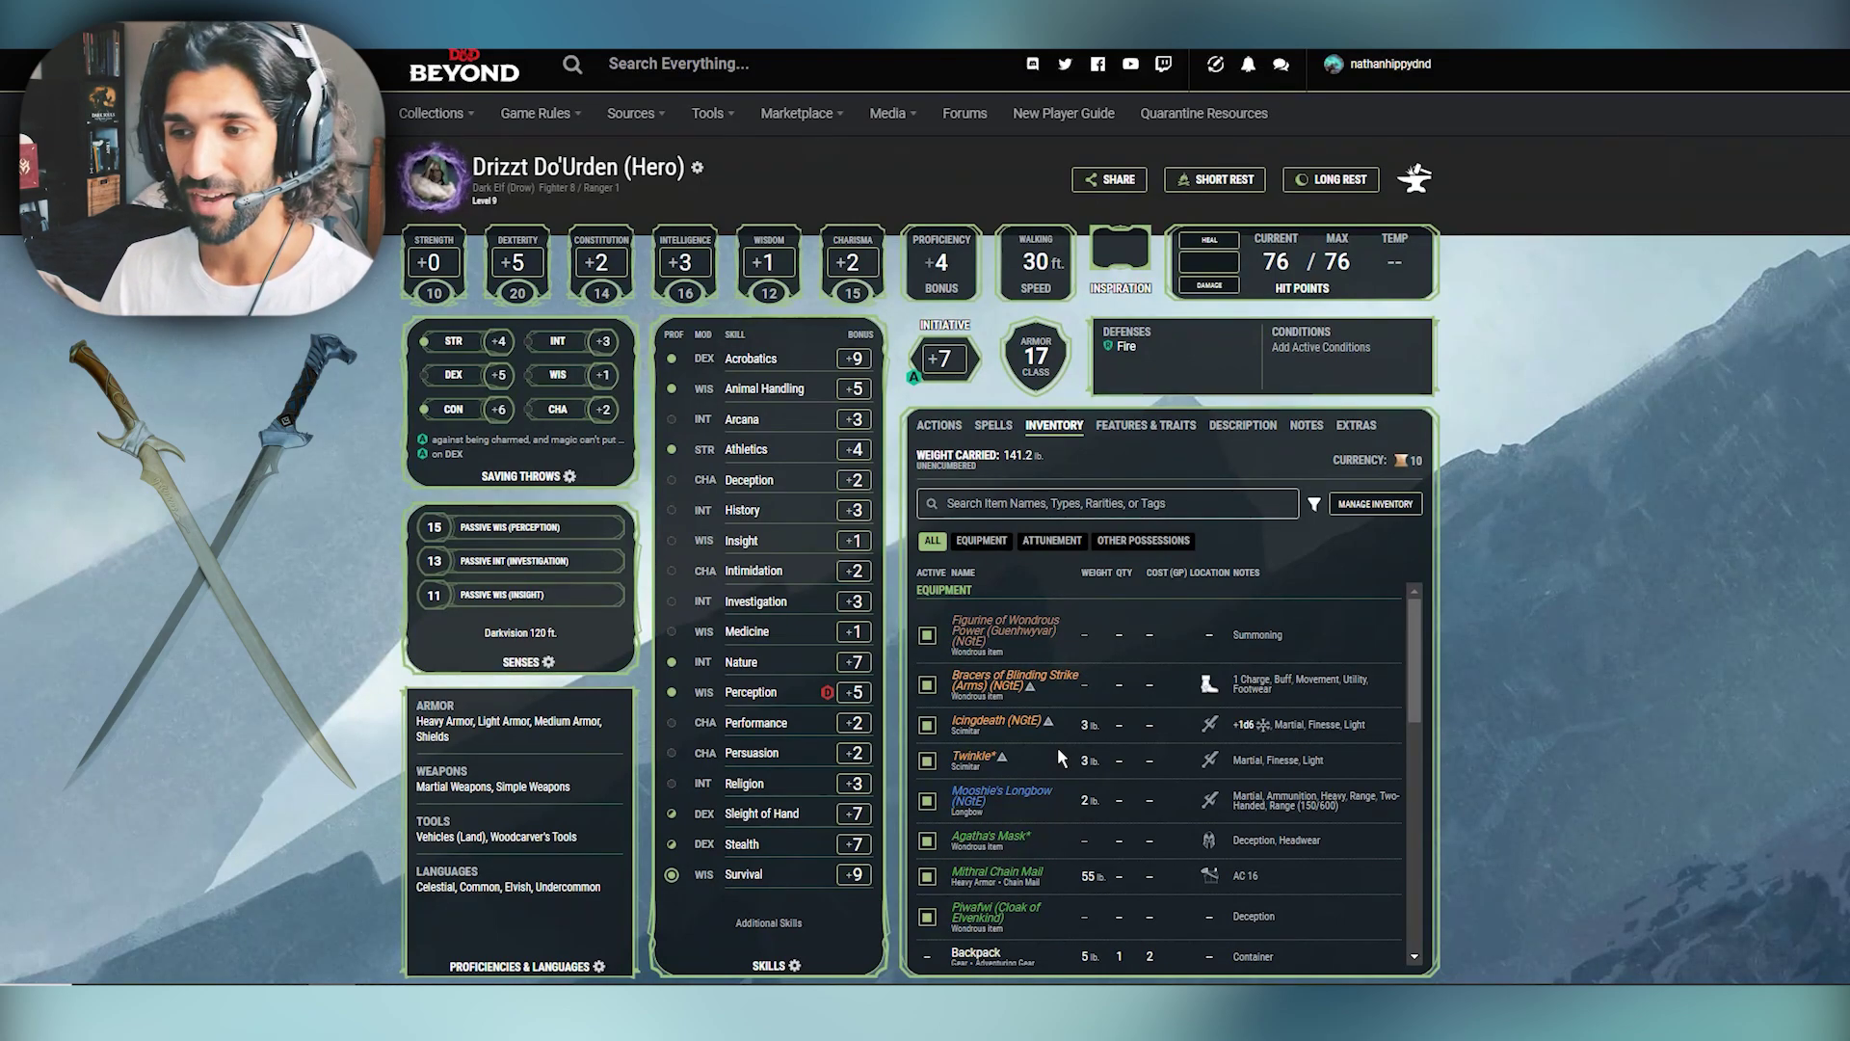
{"action": "left_click", "coordinate": [1035, 645]}
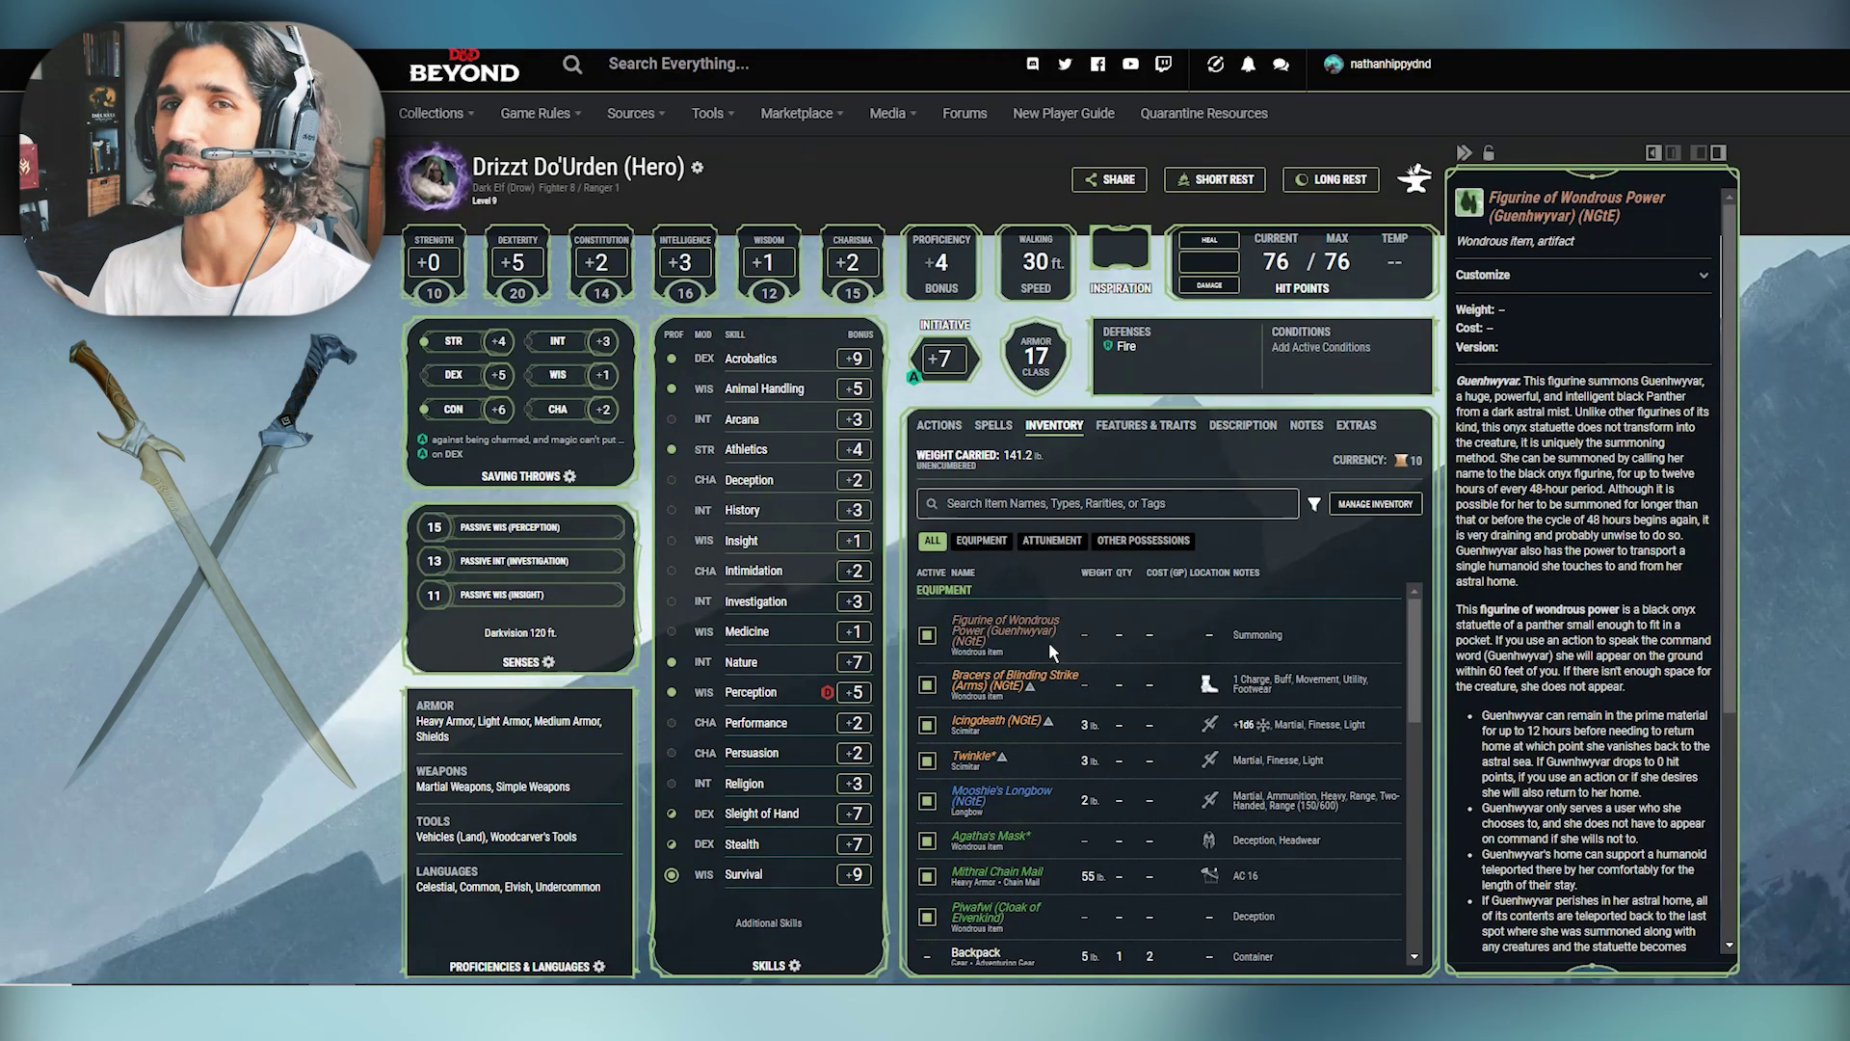
{"action": "scroll", "coordinate": [1585, 578], "scroll_direction": "down", "scroll_amount": 4}
{"action": "scroll", "coordinate": [1585, 578], "scroll_direction": "up", "scroll_amount": 4}
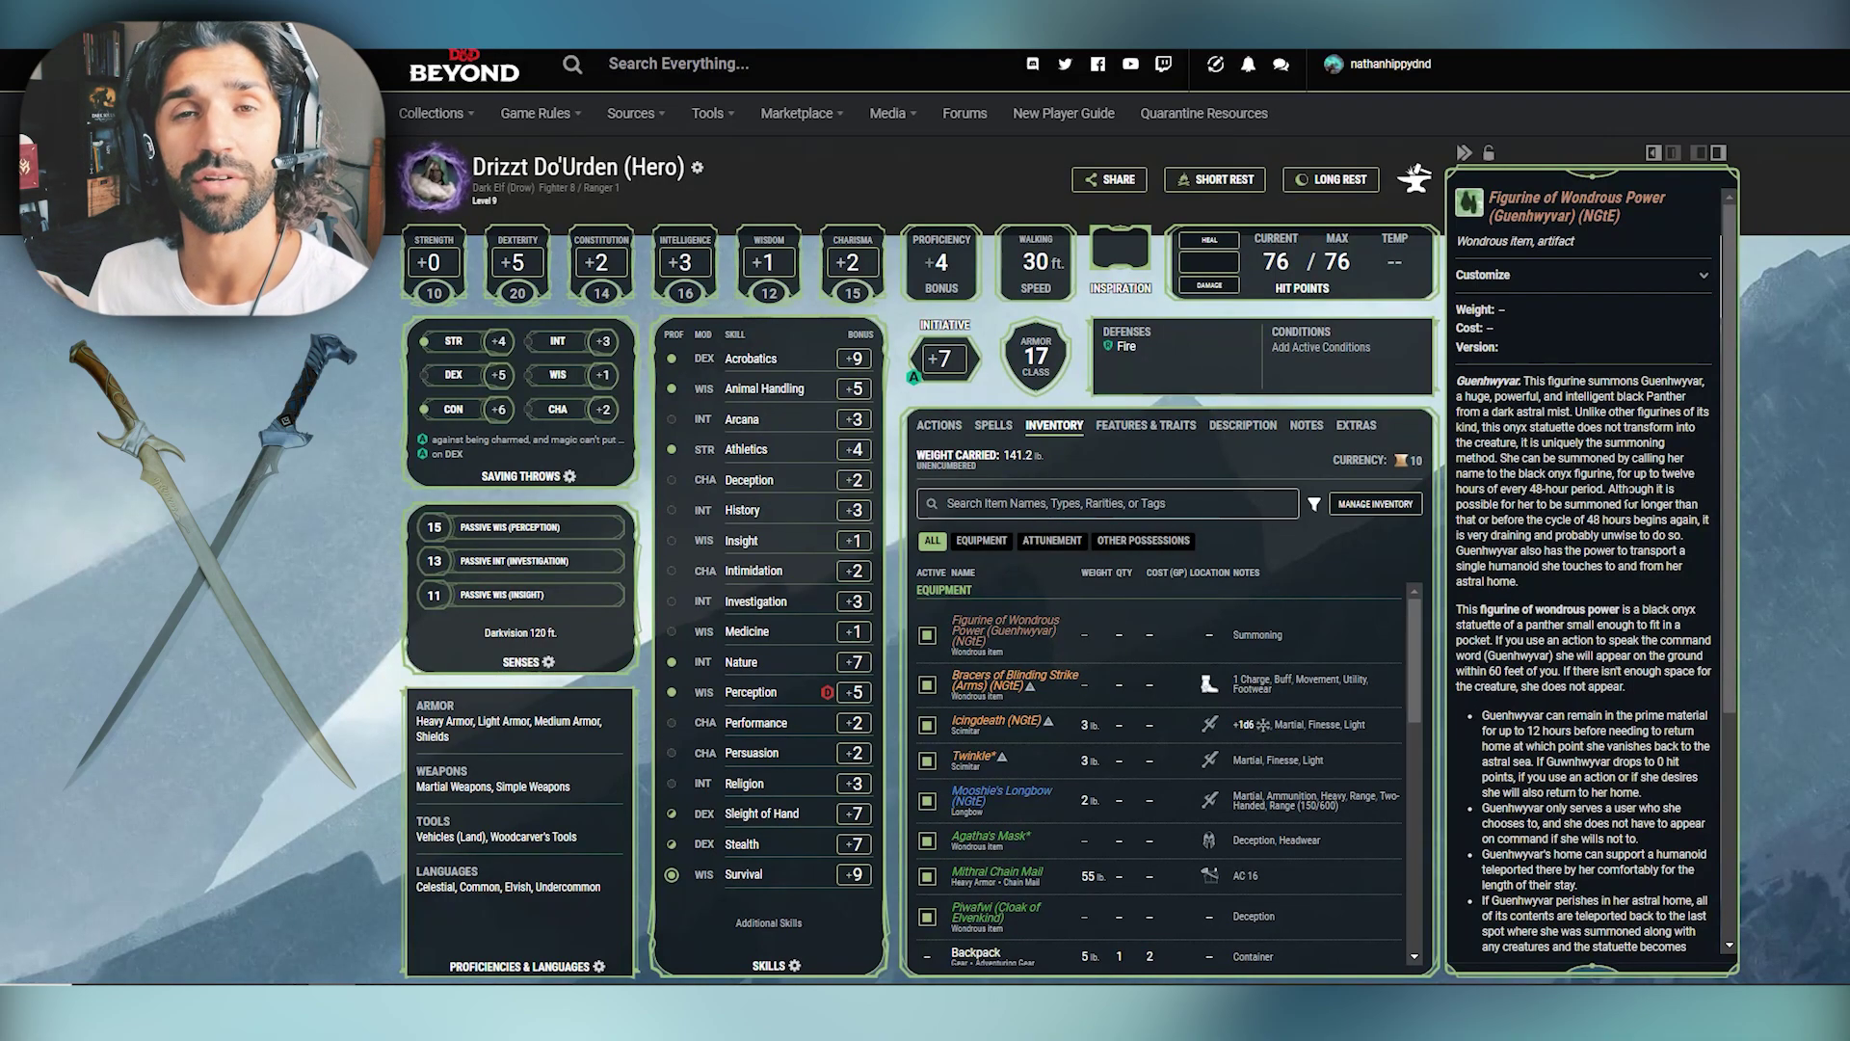
{"action": "scroll", "coordinate": [1609, 696], "scroll_direction": "down", "scroll_amount": 3}
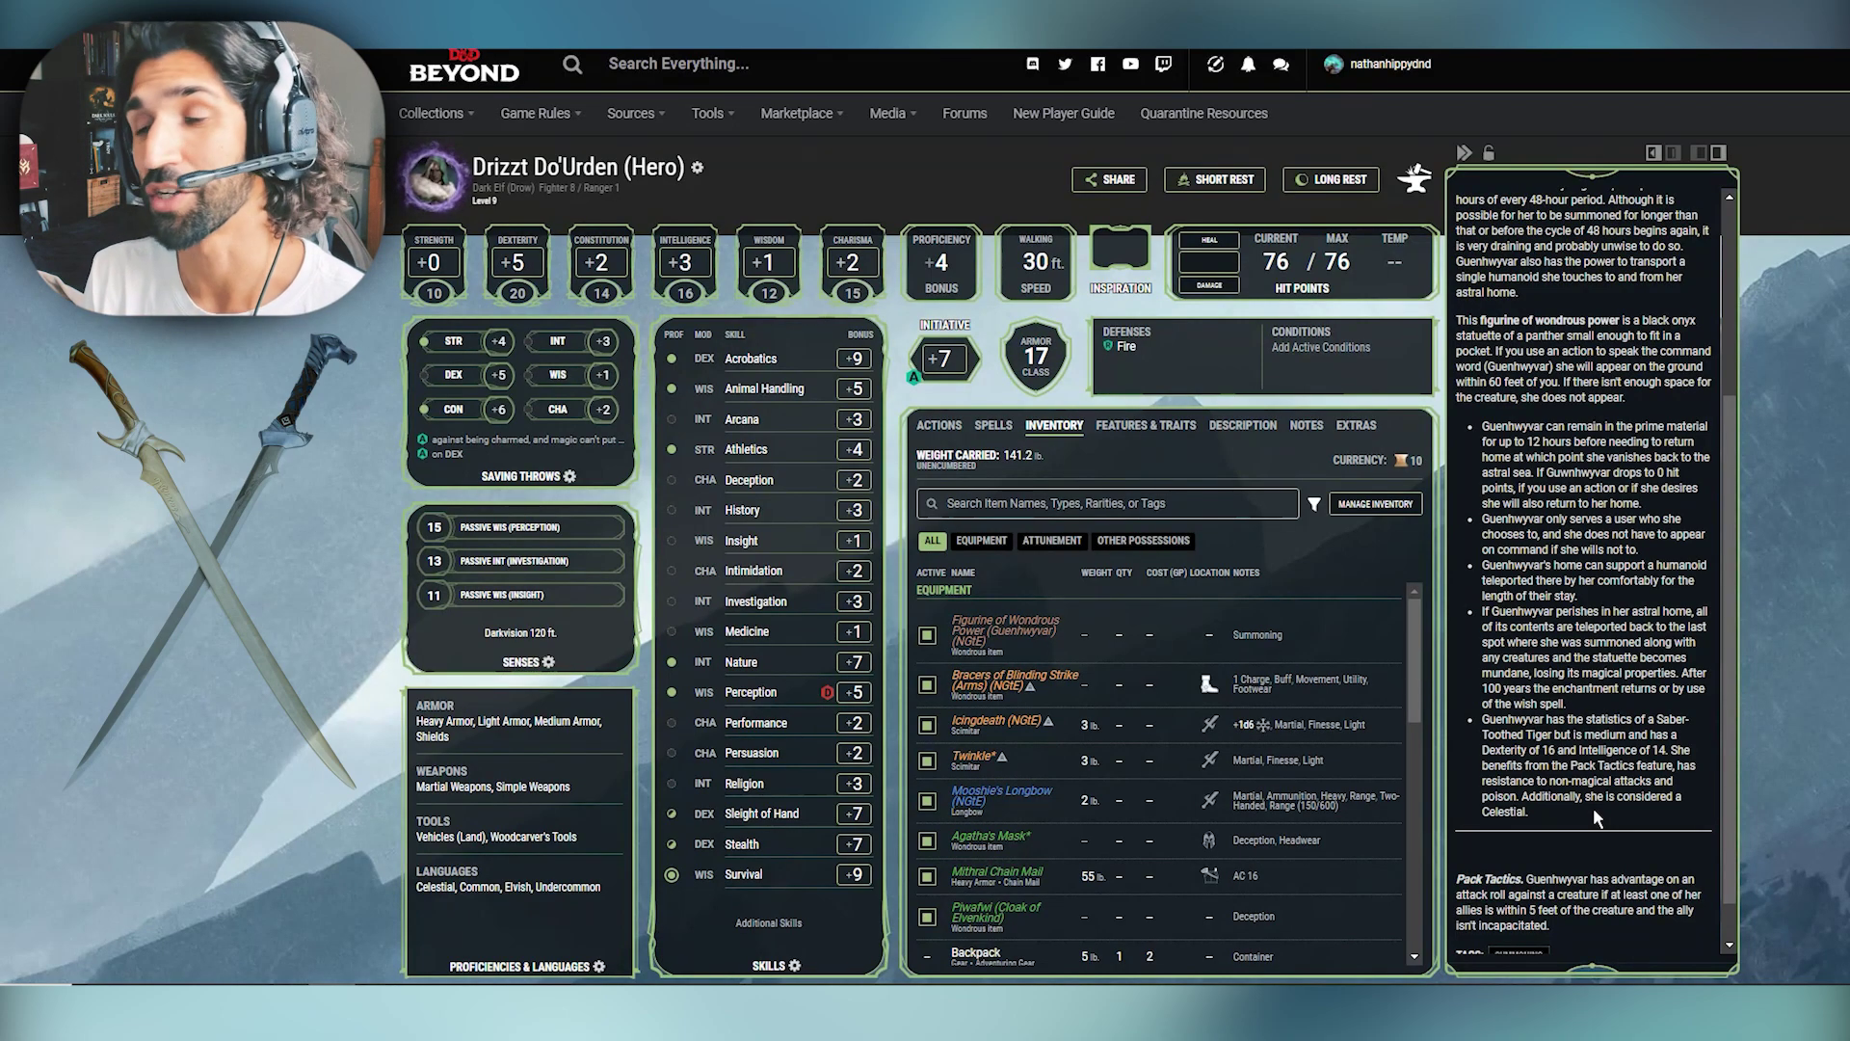
{"action": "scroll", "coordinate": [1593, 808], "scroll_direction": "down", "scroll_amount": 1}
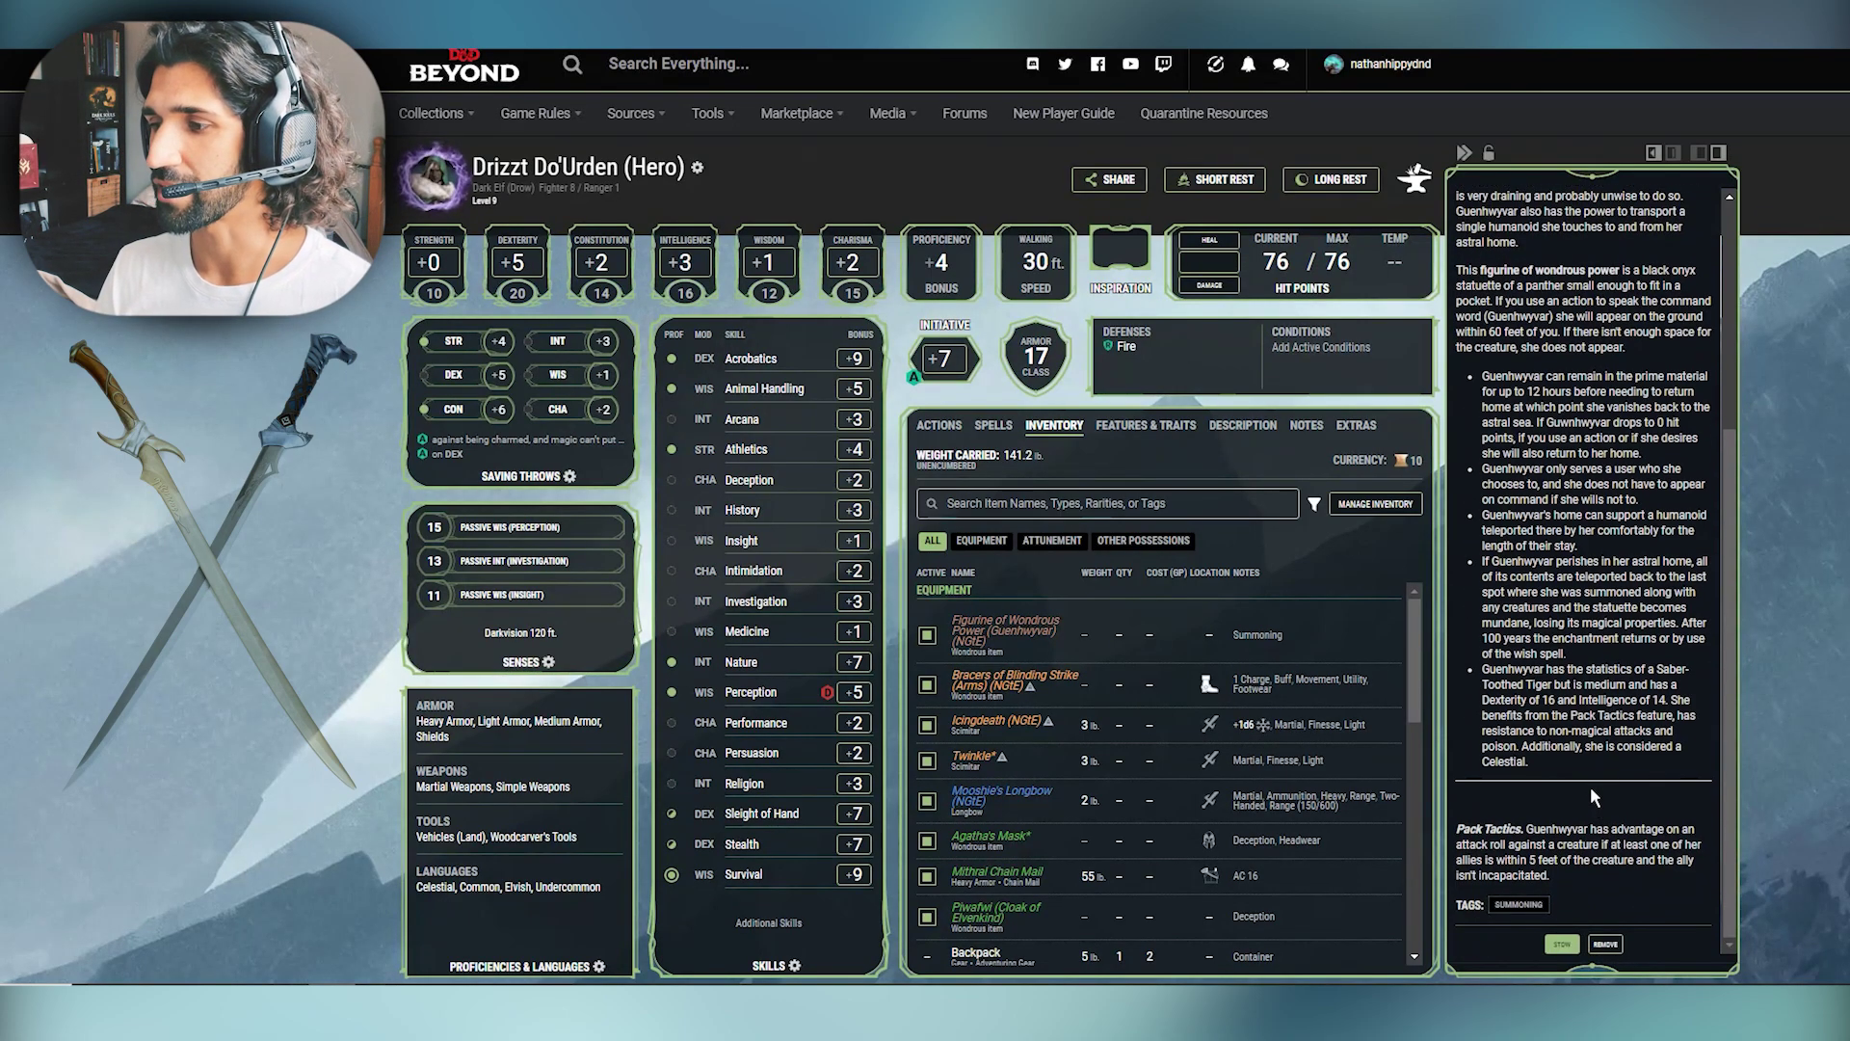
Step: Read the details of the Bracers of Blinding Strike, Mooshie's Longbow, Agatha's Mask, Mithral Chain Mail and Piwafwi, and return to the character's actions
{"action": "left_click", "coordinate": [1050, 691]}
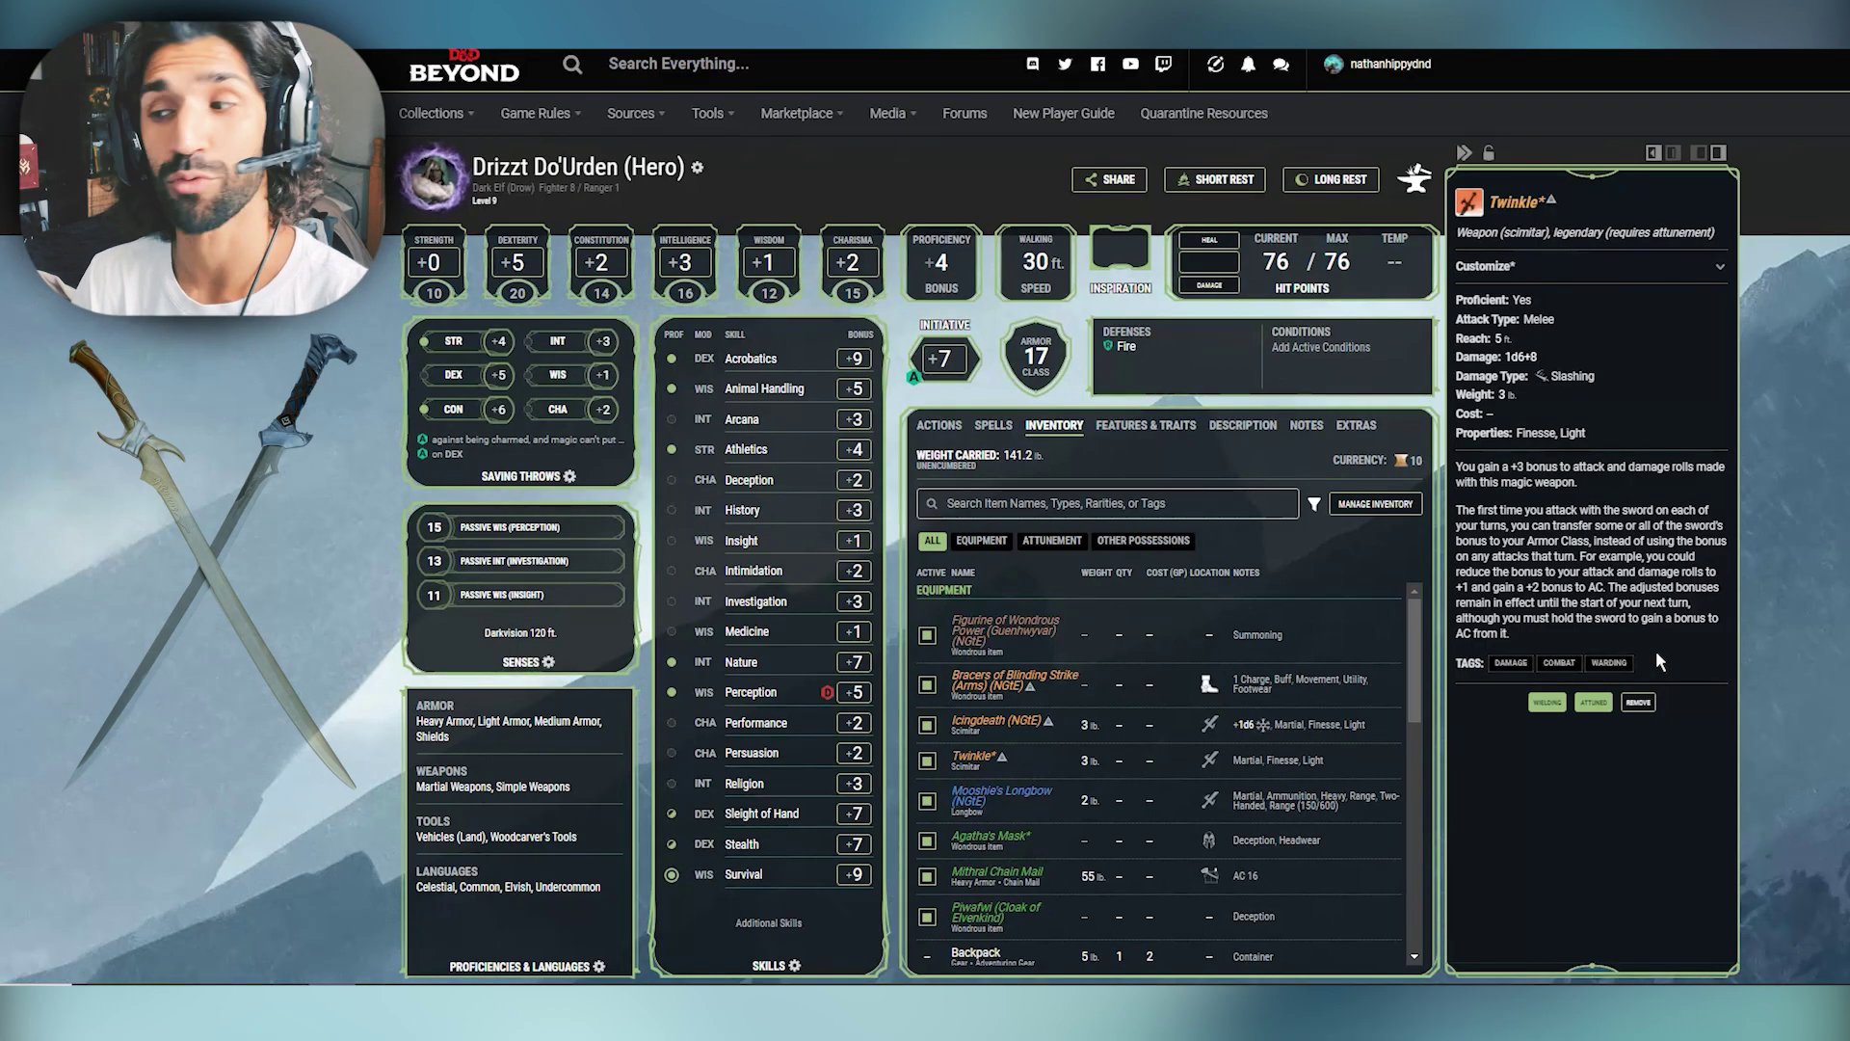
{"action": "left_click", "coordinate": [1002, 795]}
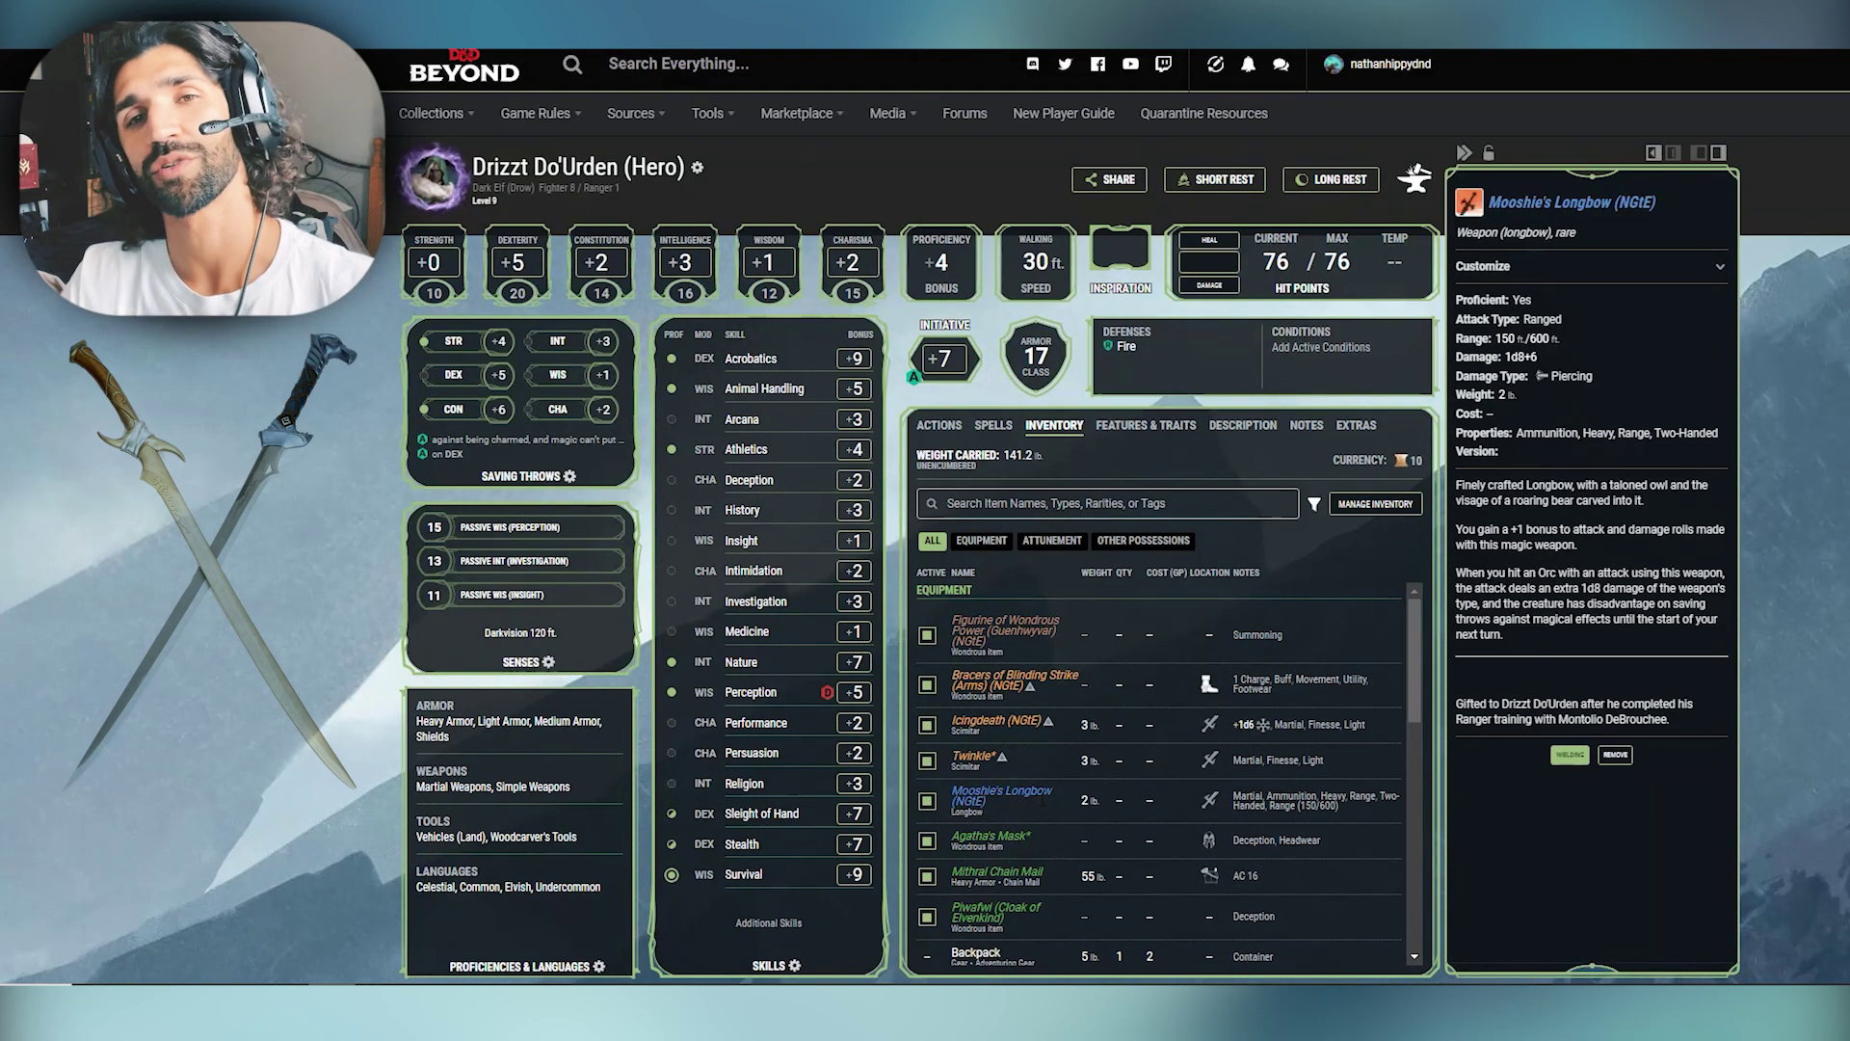
{"action": "scroll", "coordinate": [1038, 649], "scroll_direction": "down", "scroll_amount": 2}
{"action": "left_click", "coordinate": [1038, 649]}
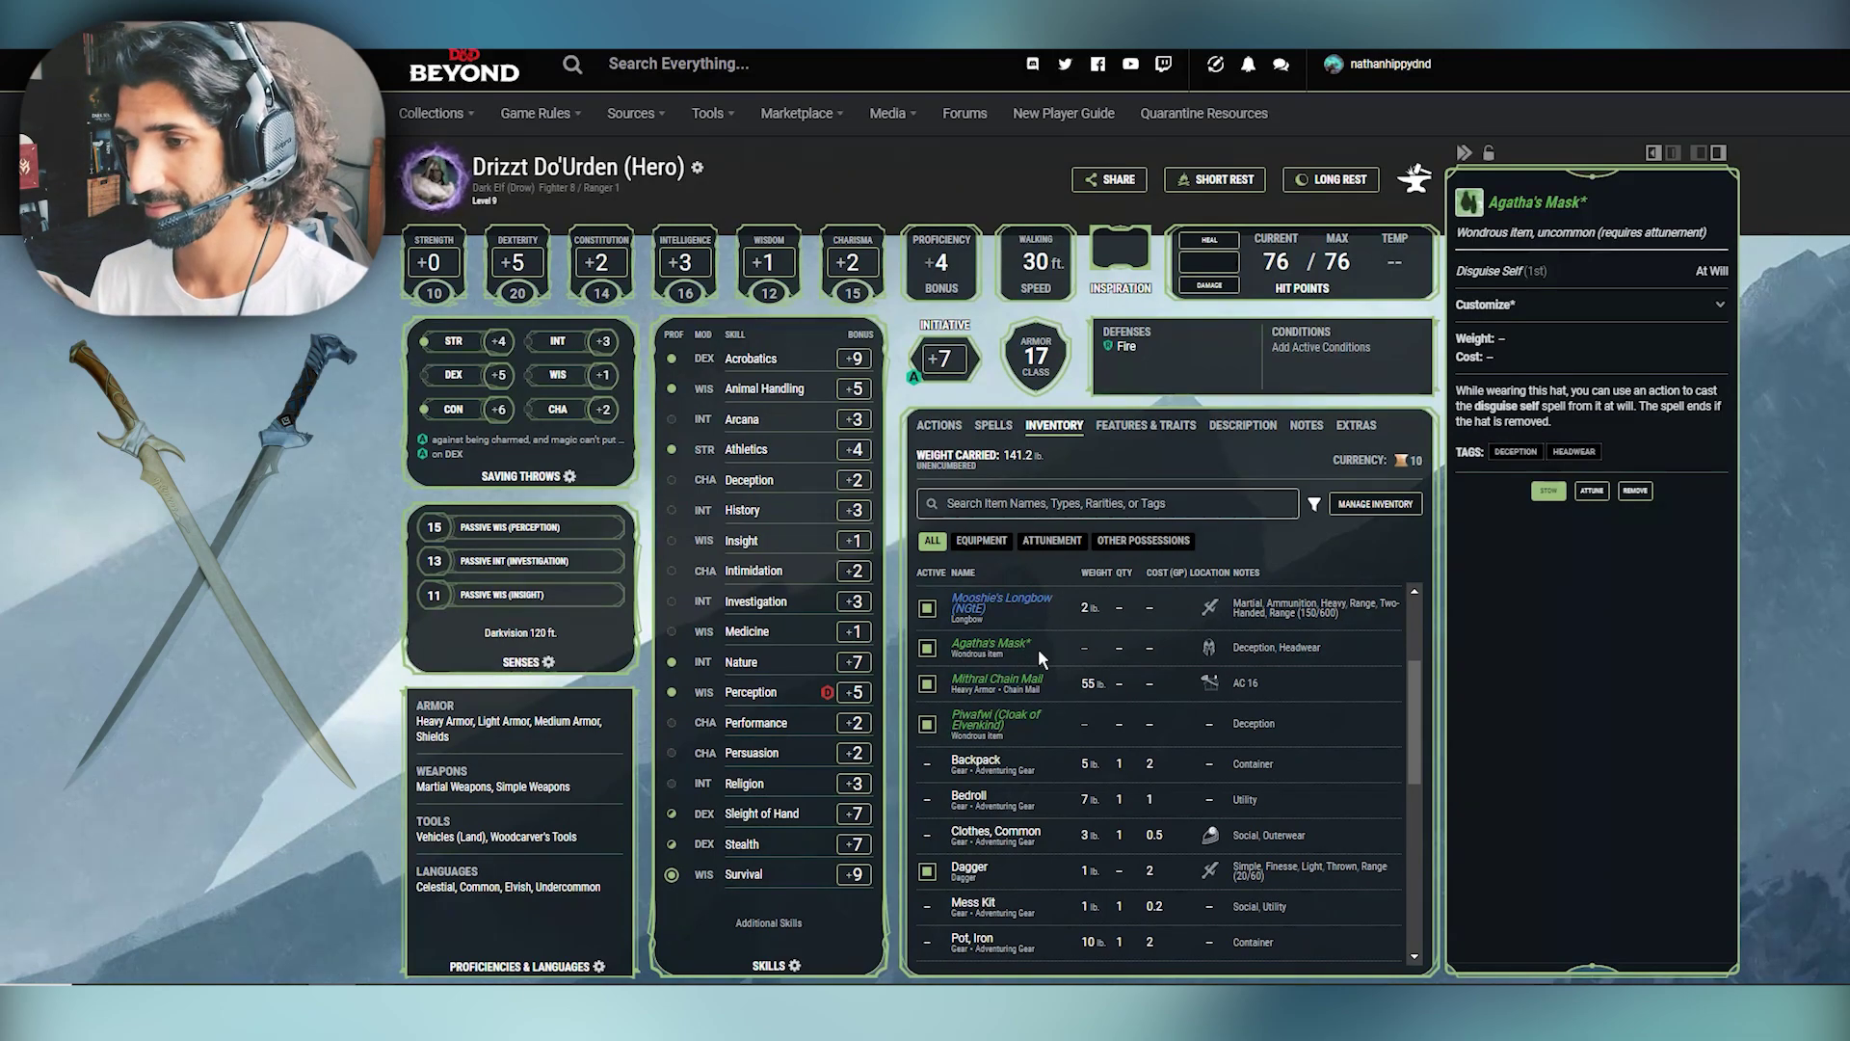
{"action": "left_click", "coordinate": [1050, 679]}
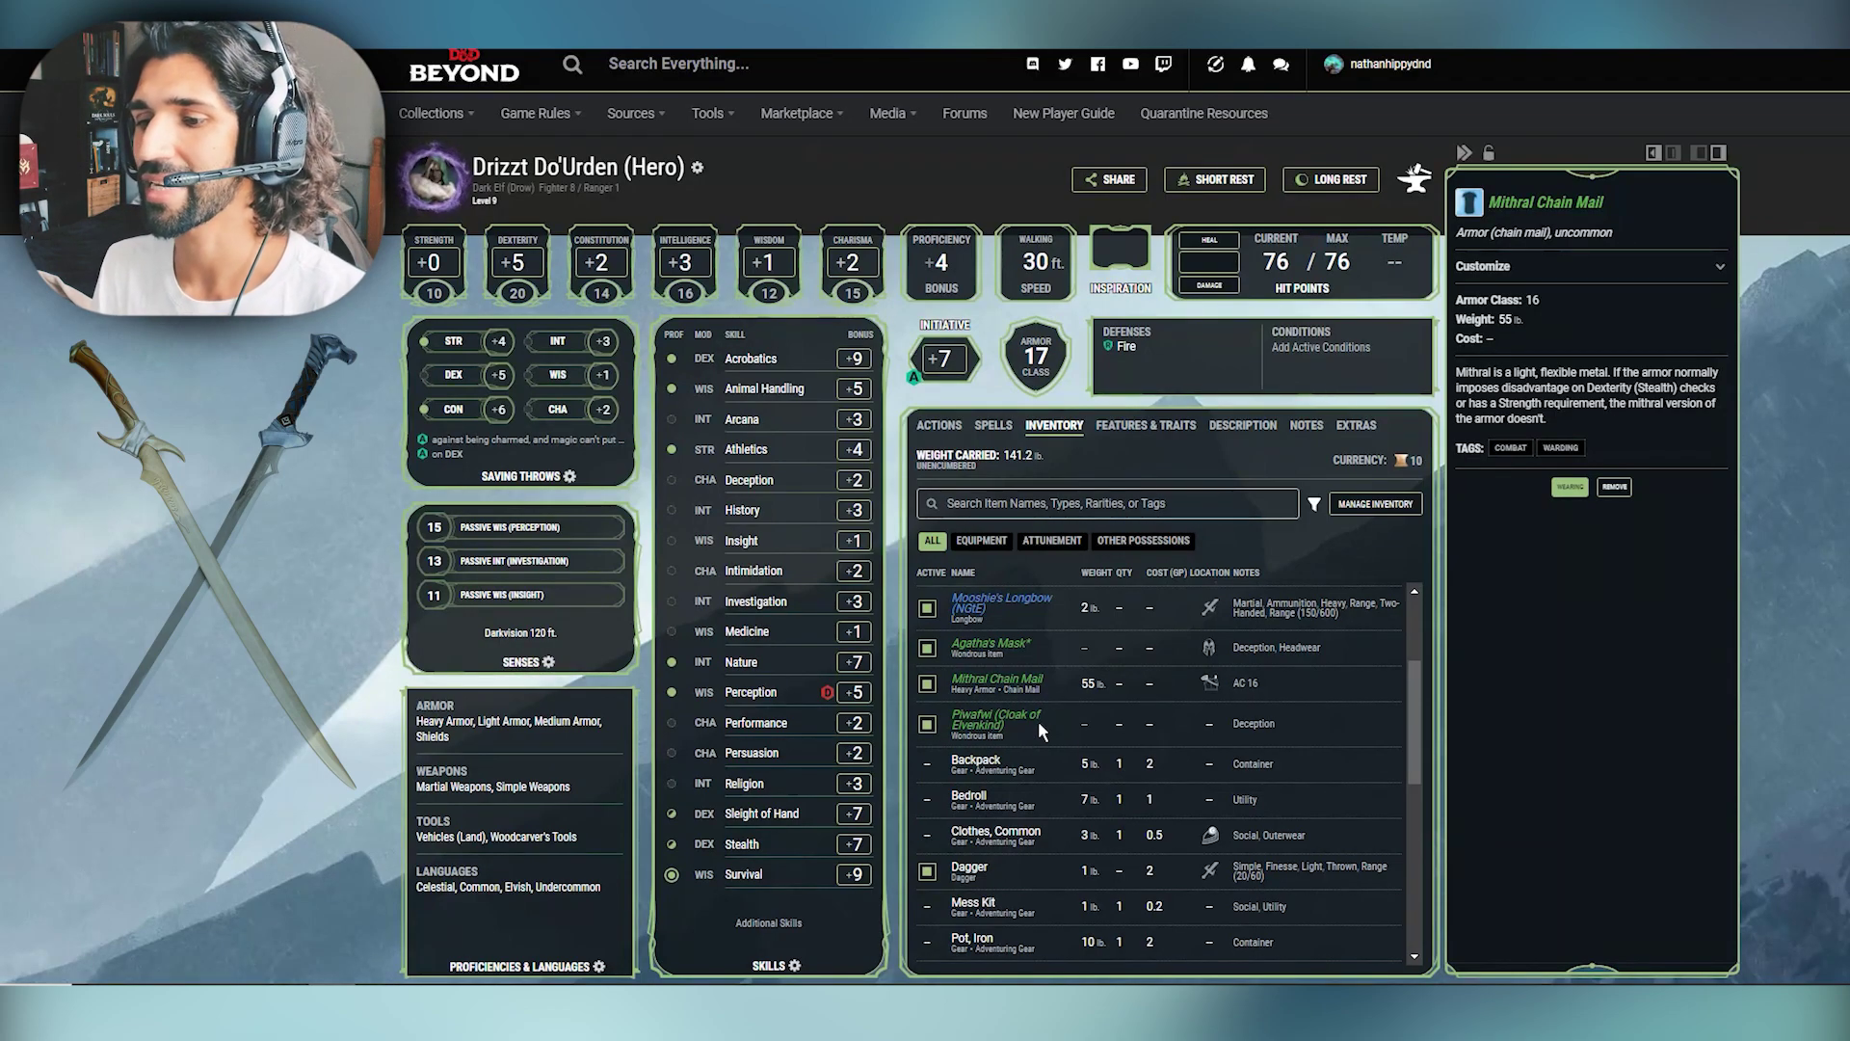
{"action": "left_click", "coordinate": [1037, 721]}
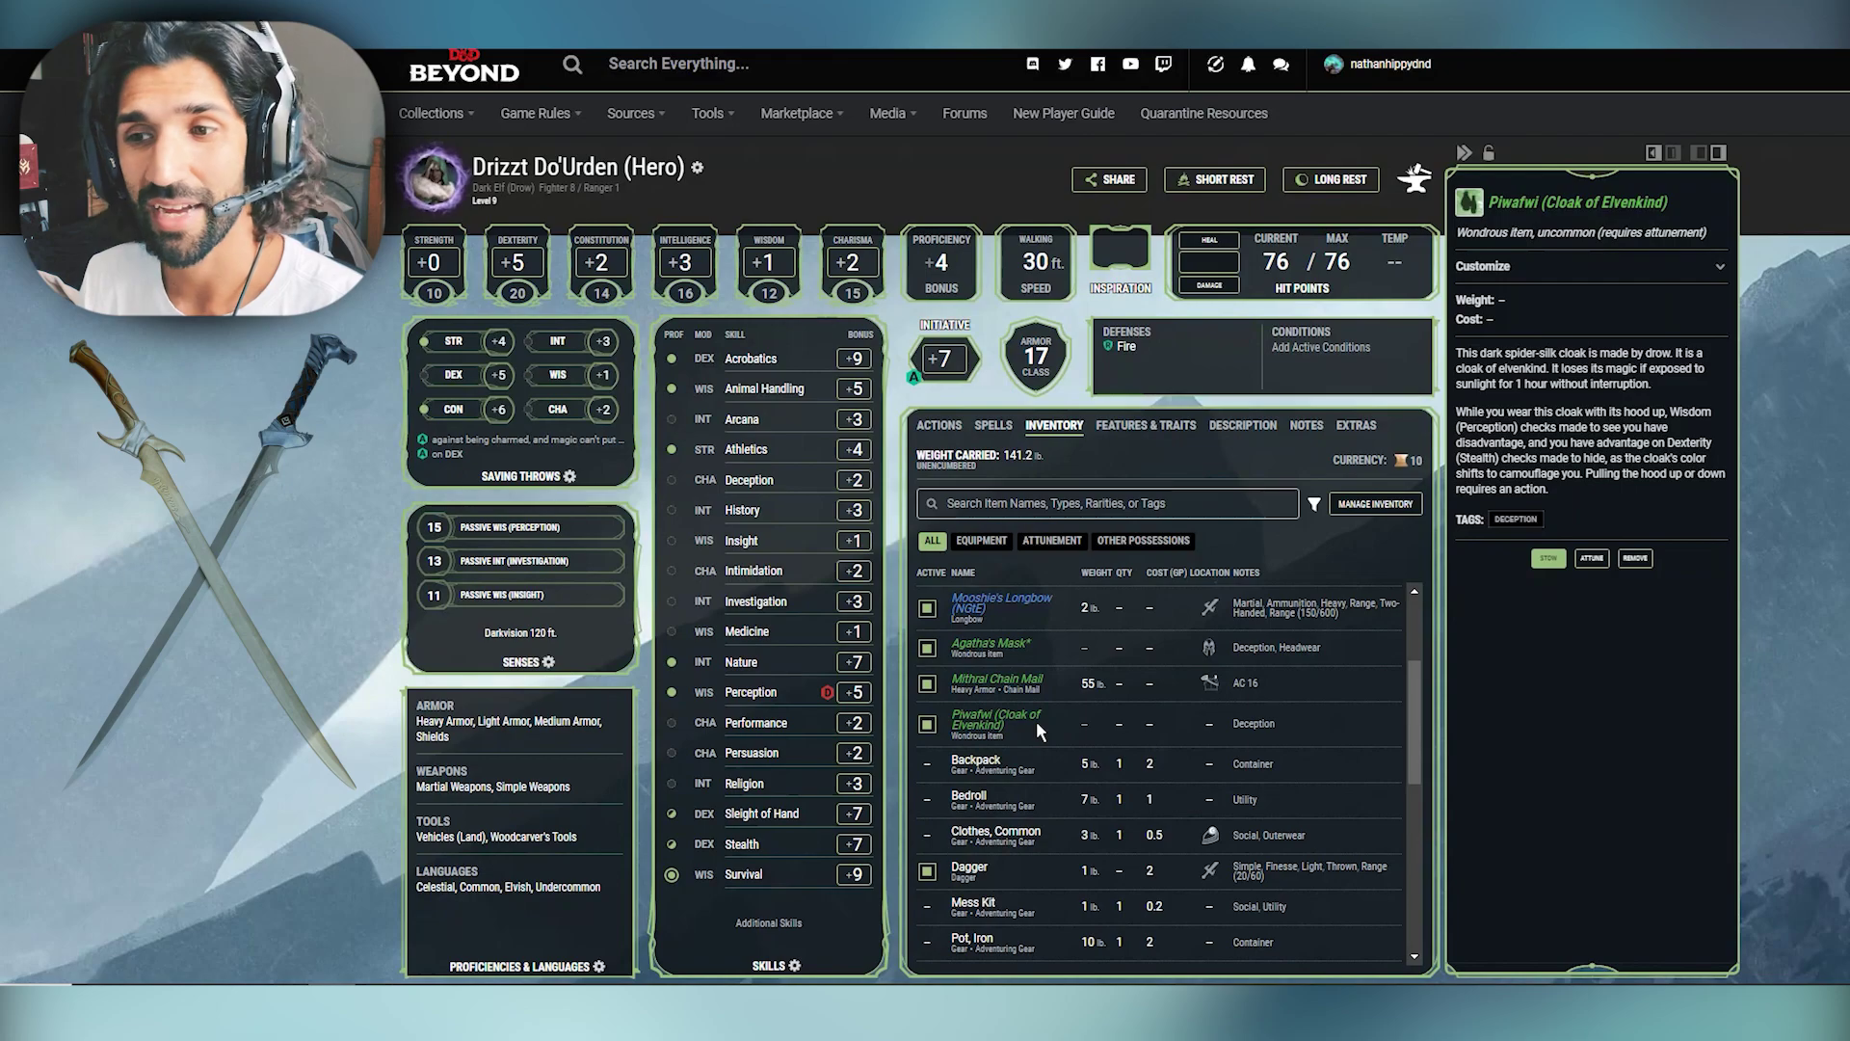
{"action": "scroll", "coordinate": [1037, 721], "scroll_direction": "down", "scroll_amount": 2}
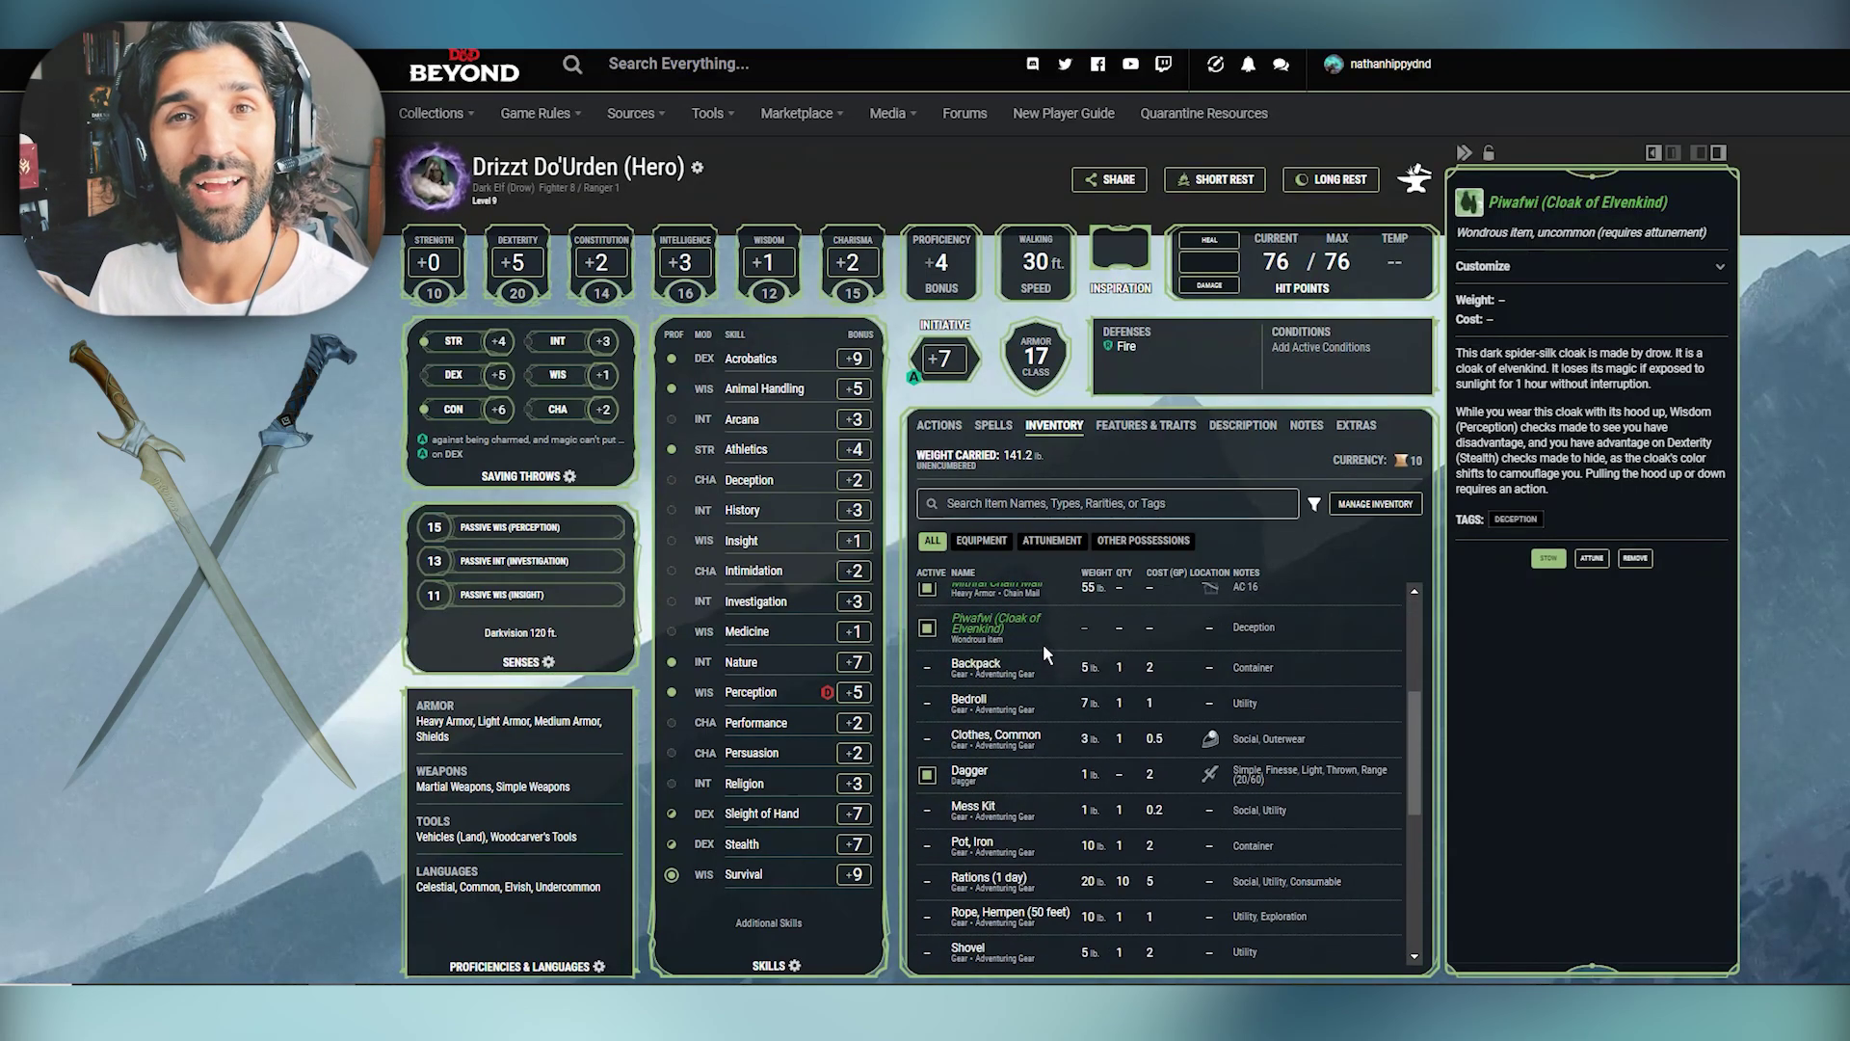
{"action": "left_click", "coordinate": [939, 425]}
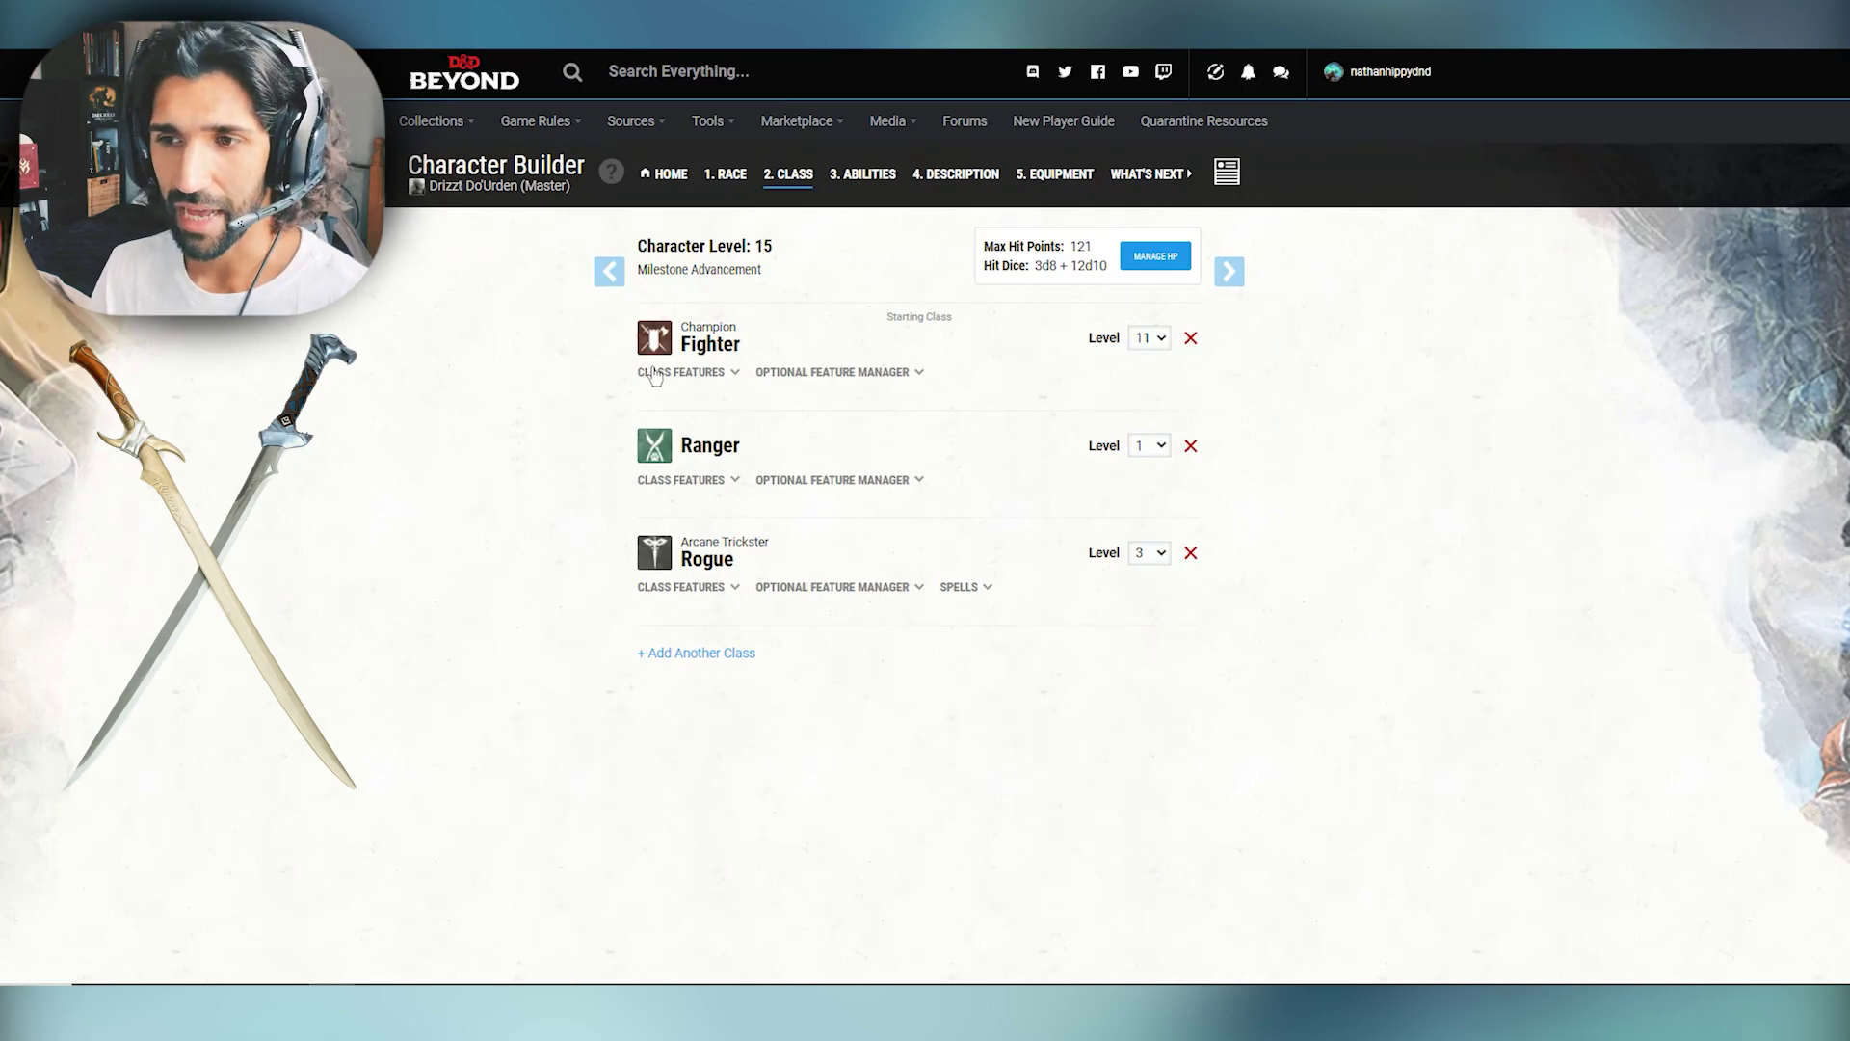
Step: Review the level 11 Fighter's Indomitable, Additional Fighting Style and 11th-level Extra Attack class features, and collapse the feature list
{"action": "left_click", "coordinate": [735, 374]}
{"action": "scroll", "coordinate": [558, 468], "scroll_direction": "down", "scroll_amount": 8}
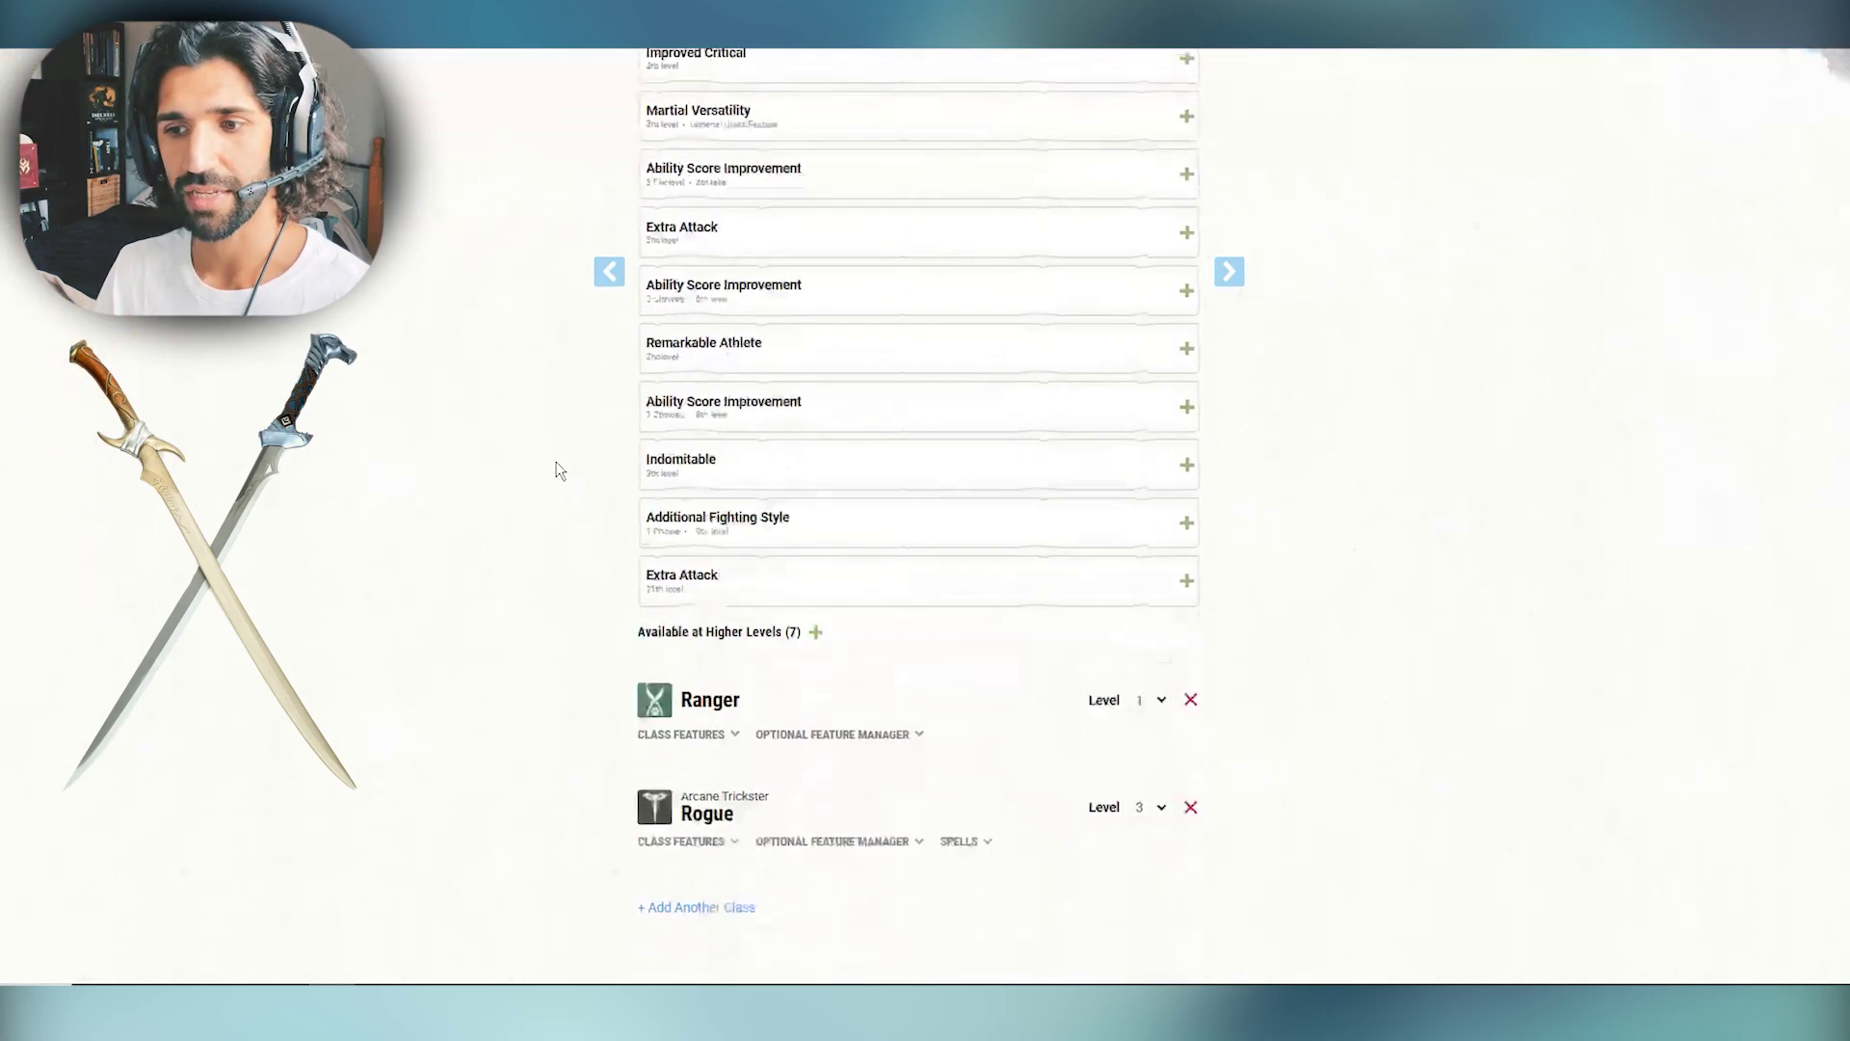
{"action": "left_click", "coordinate": [847, 434]}
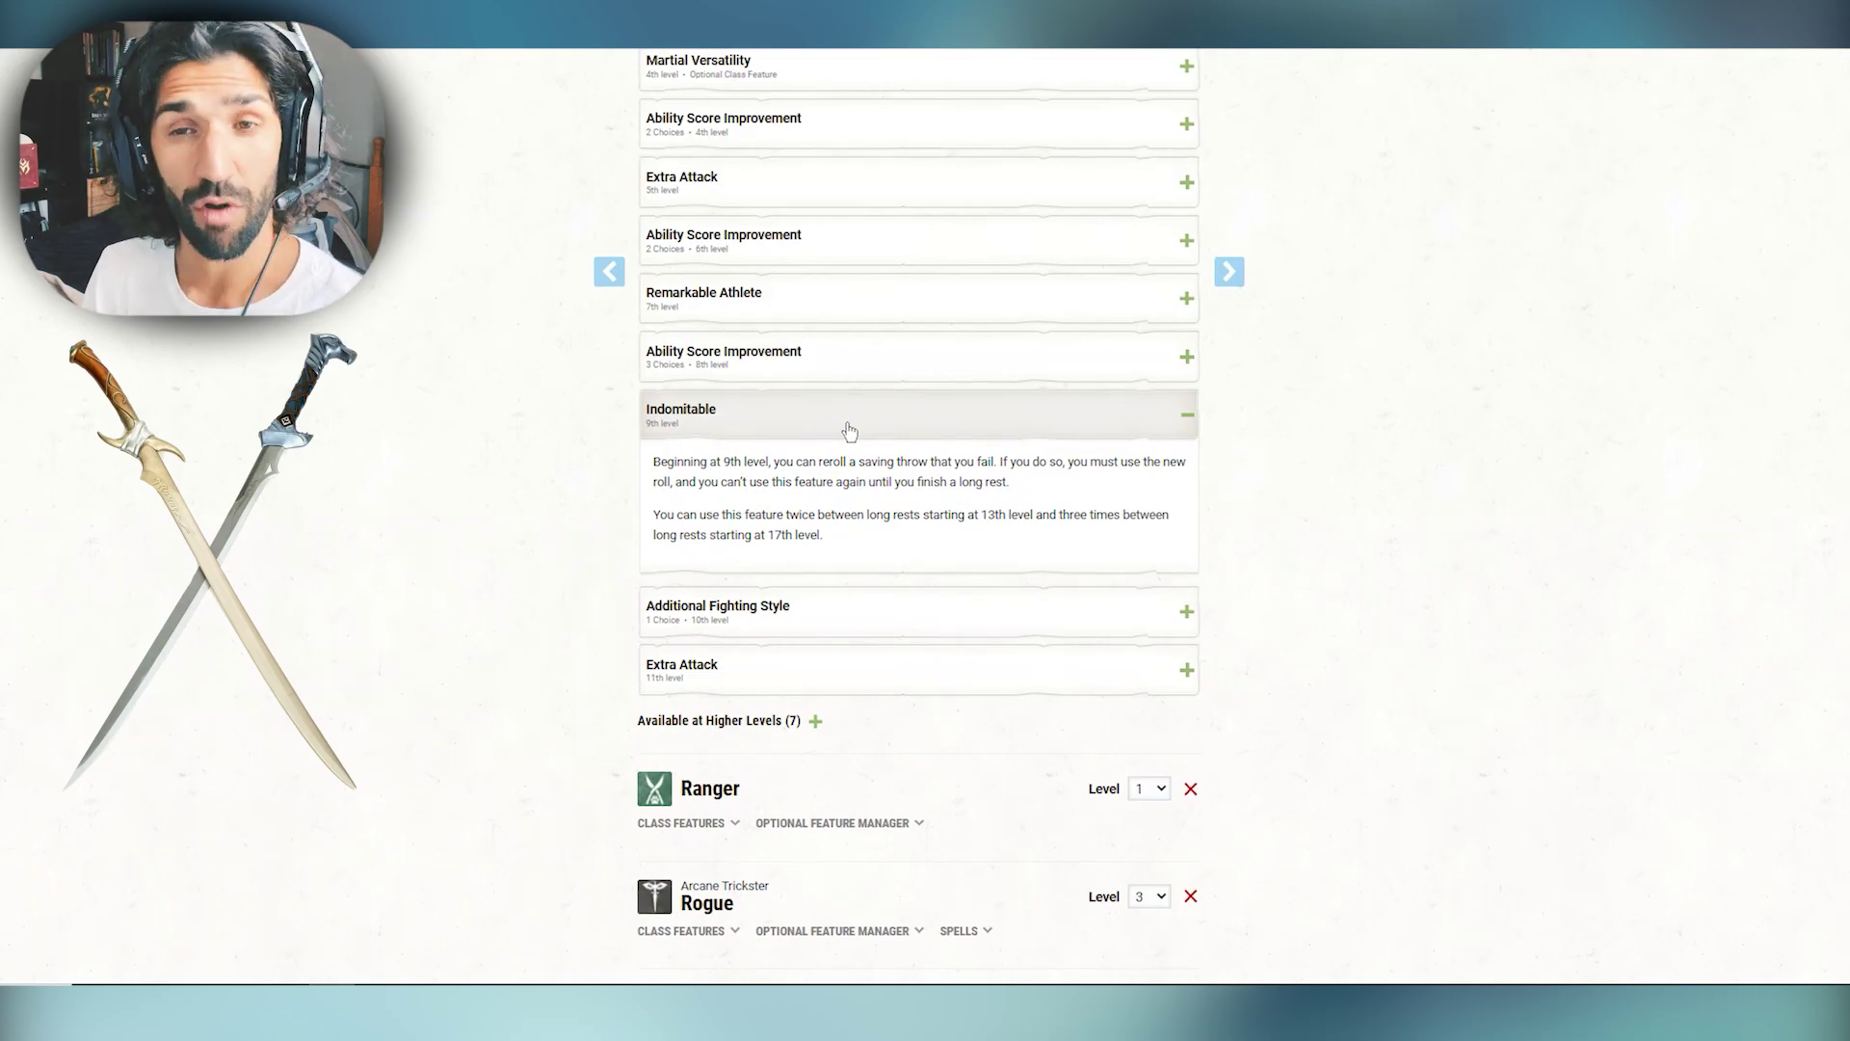
{"action": "left_click", "coordinate": [847, 430]}
{"action": "left_click", "coordinate": [847, 470]}
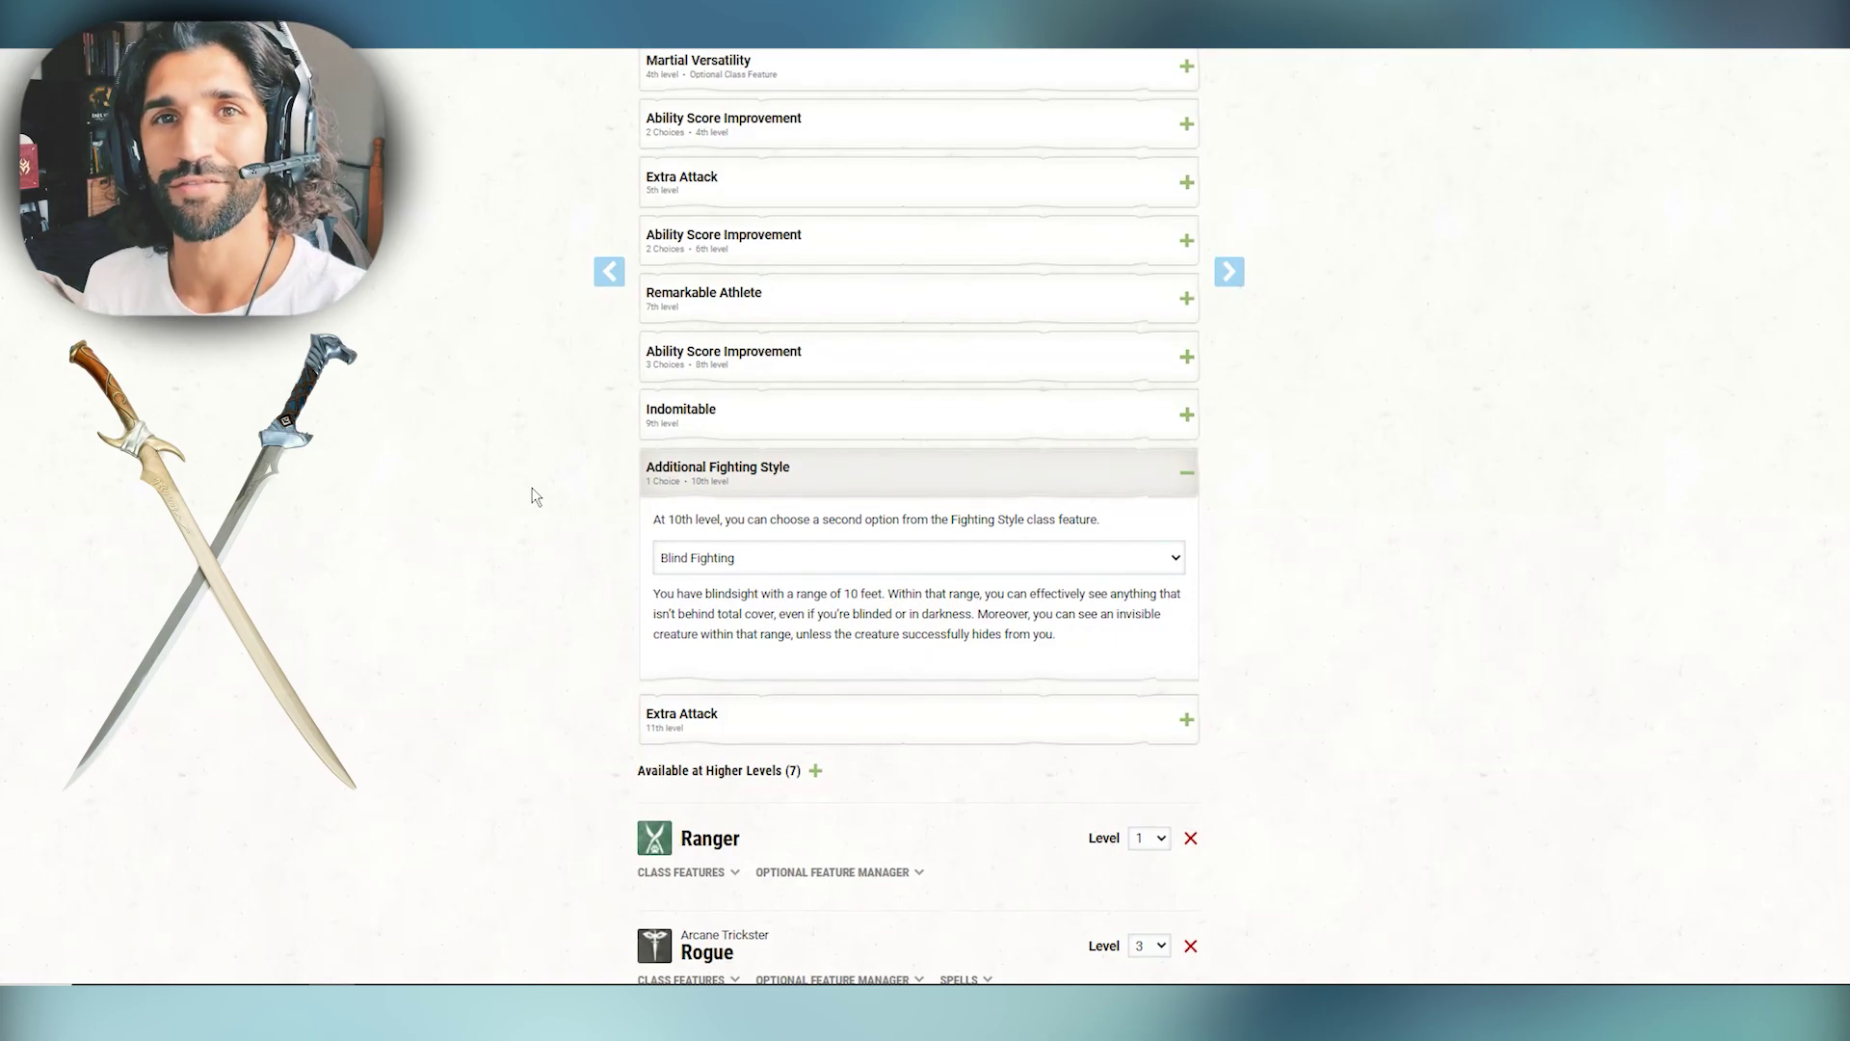
{"action": "left_click", "coordinate": [984, 483]}
{"action": "left_click", "coordinate": [887, 529]}
{"action": "left_click", "coordinate": [884, 534]}
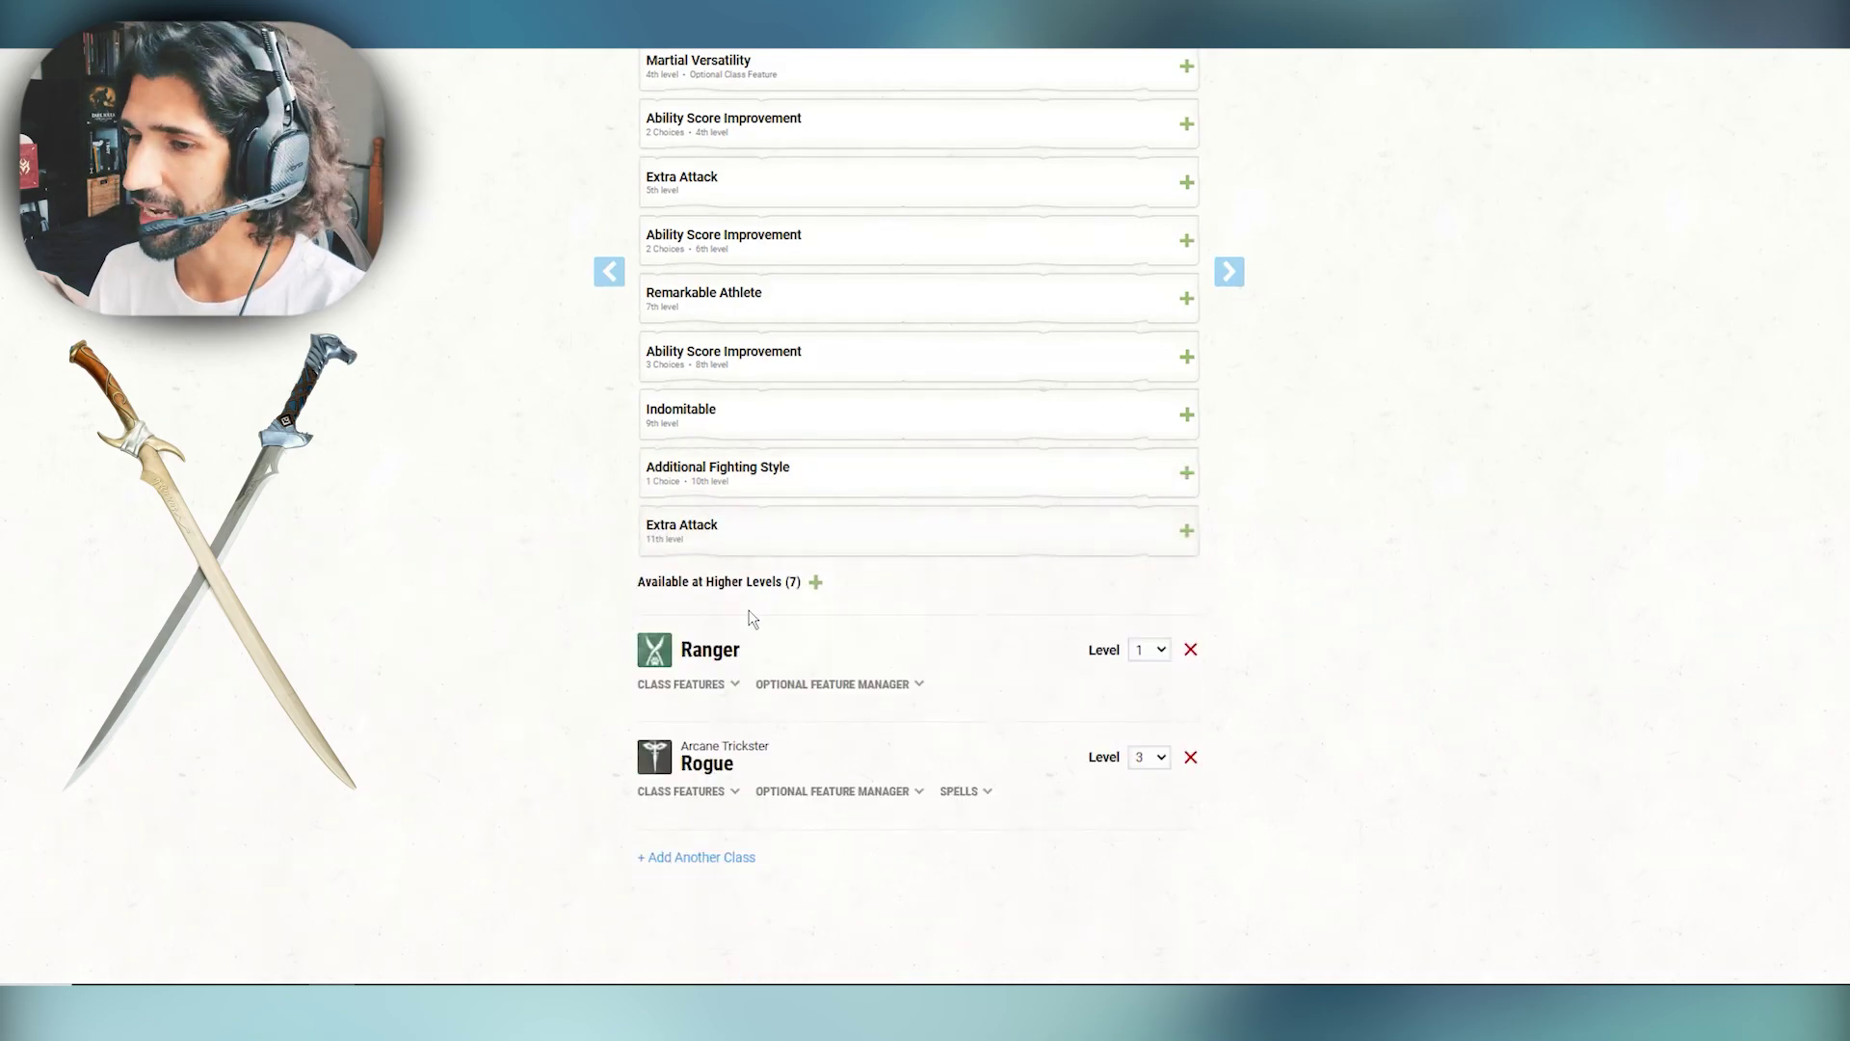
{"action": "scroll", "coordinate": [954, 297], "scroll_direction": "up", "scroll_amount": 9}
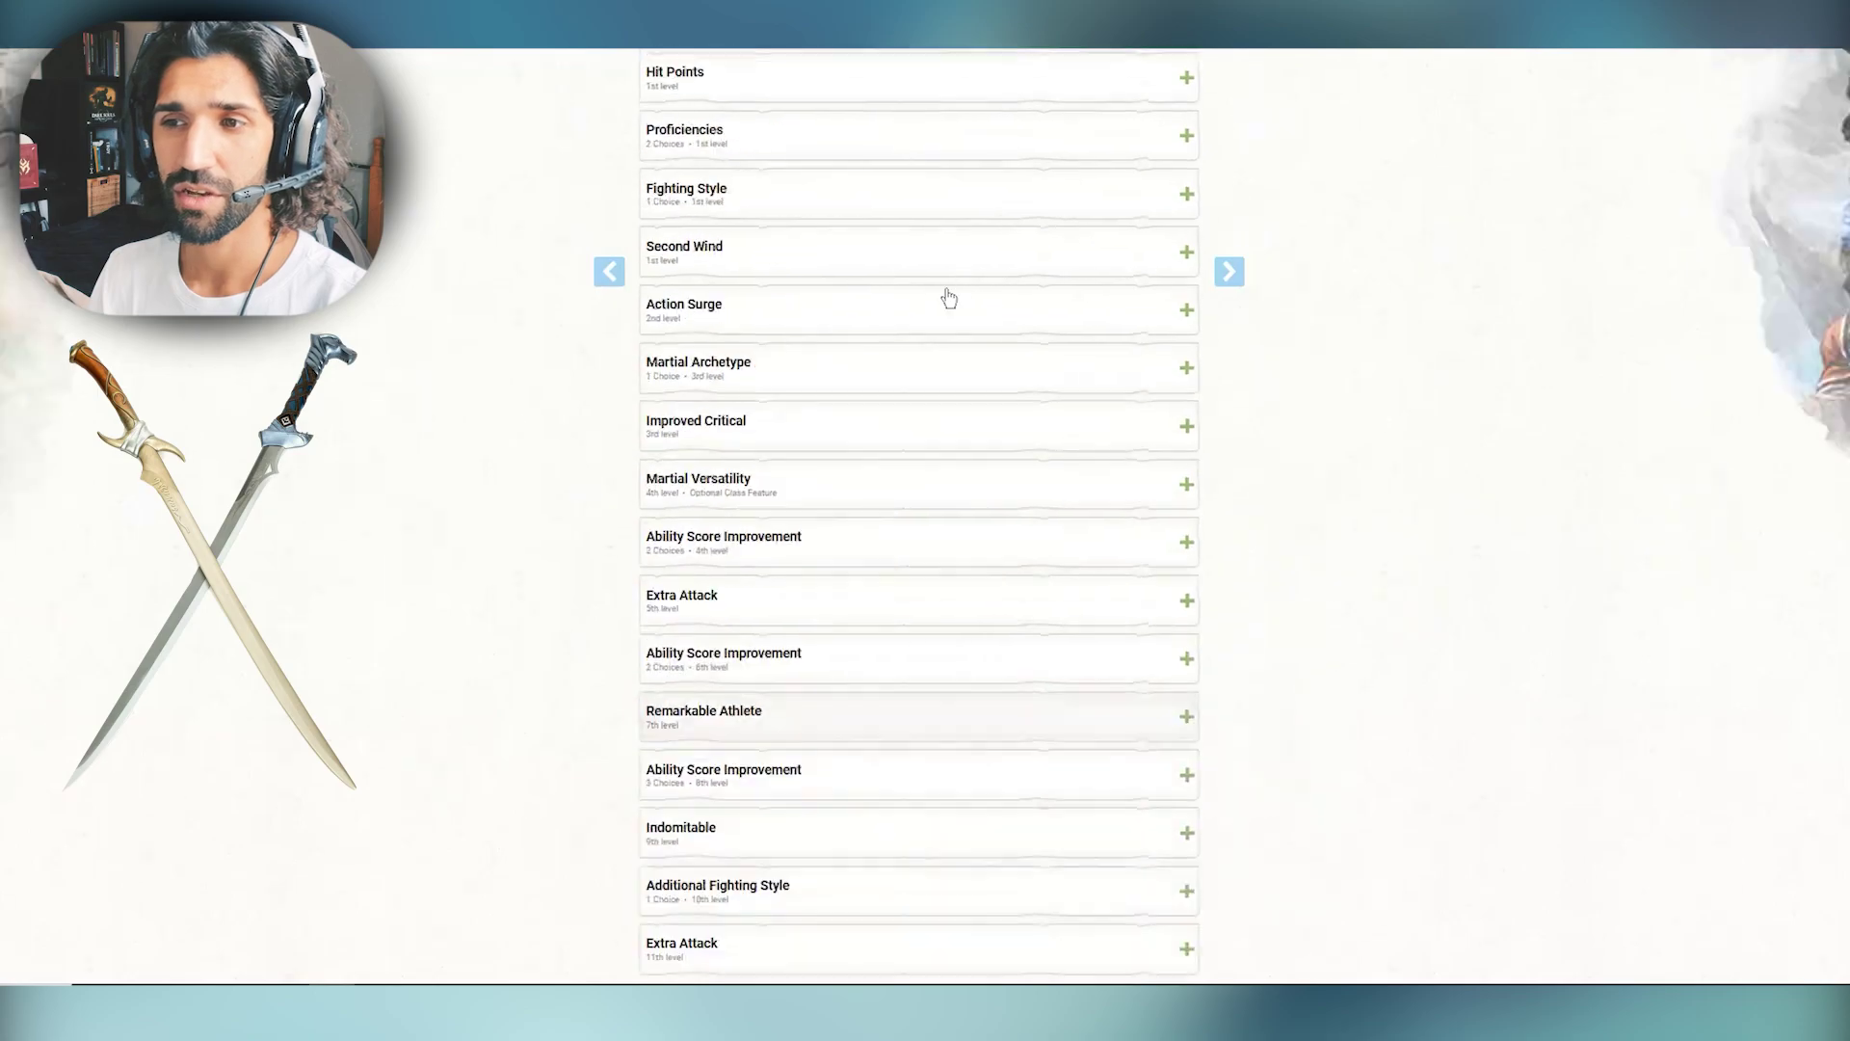
{"action": "left_click", "coordinate": [735, 372]}
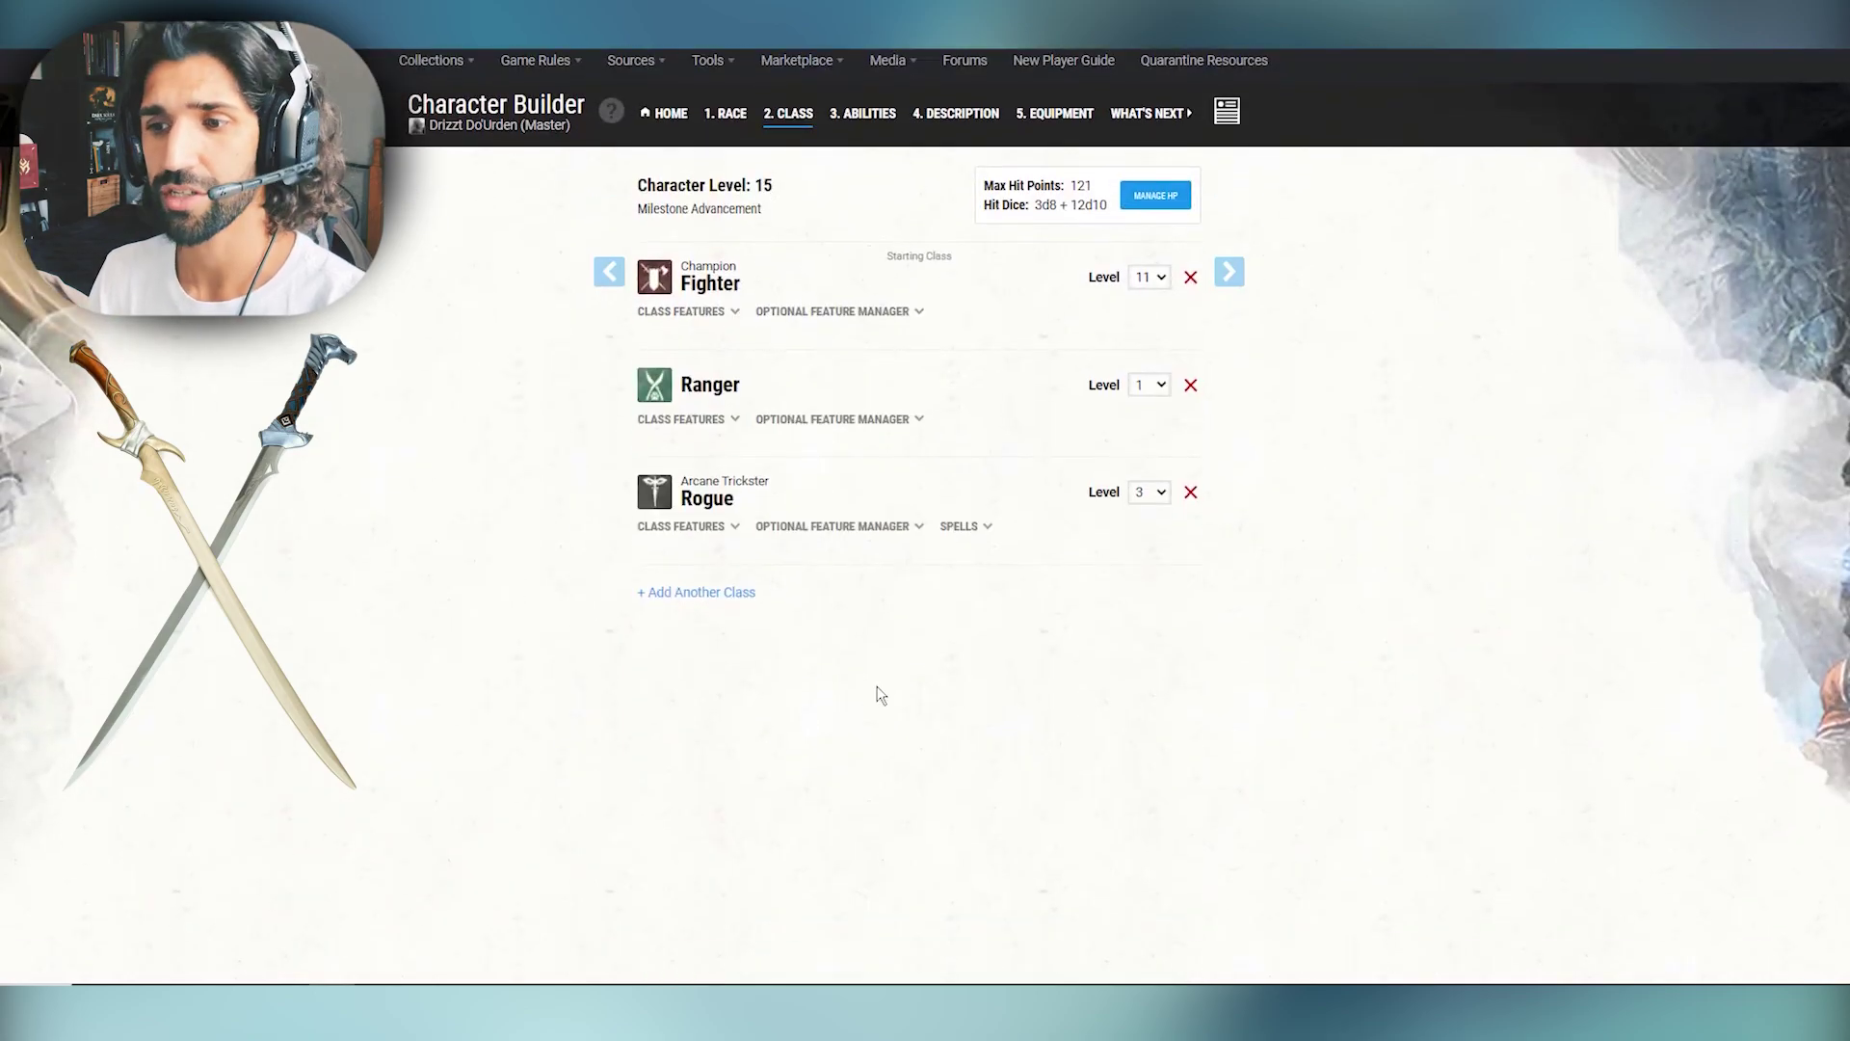
Step: Expand the Rogue's class features and check the Proficiencies and Expertise choices
{"action": "left_click", "coordinate": [736, 527]}
{"action": "scroll", "coordinate": [579, 525], "scroll_direction": "down", "scroll_amount": 4}
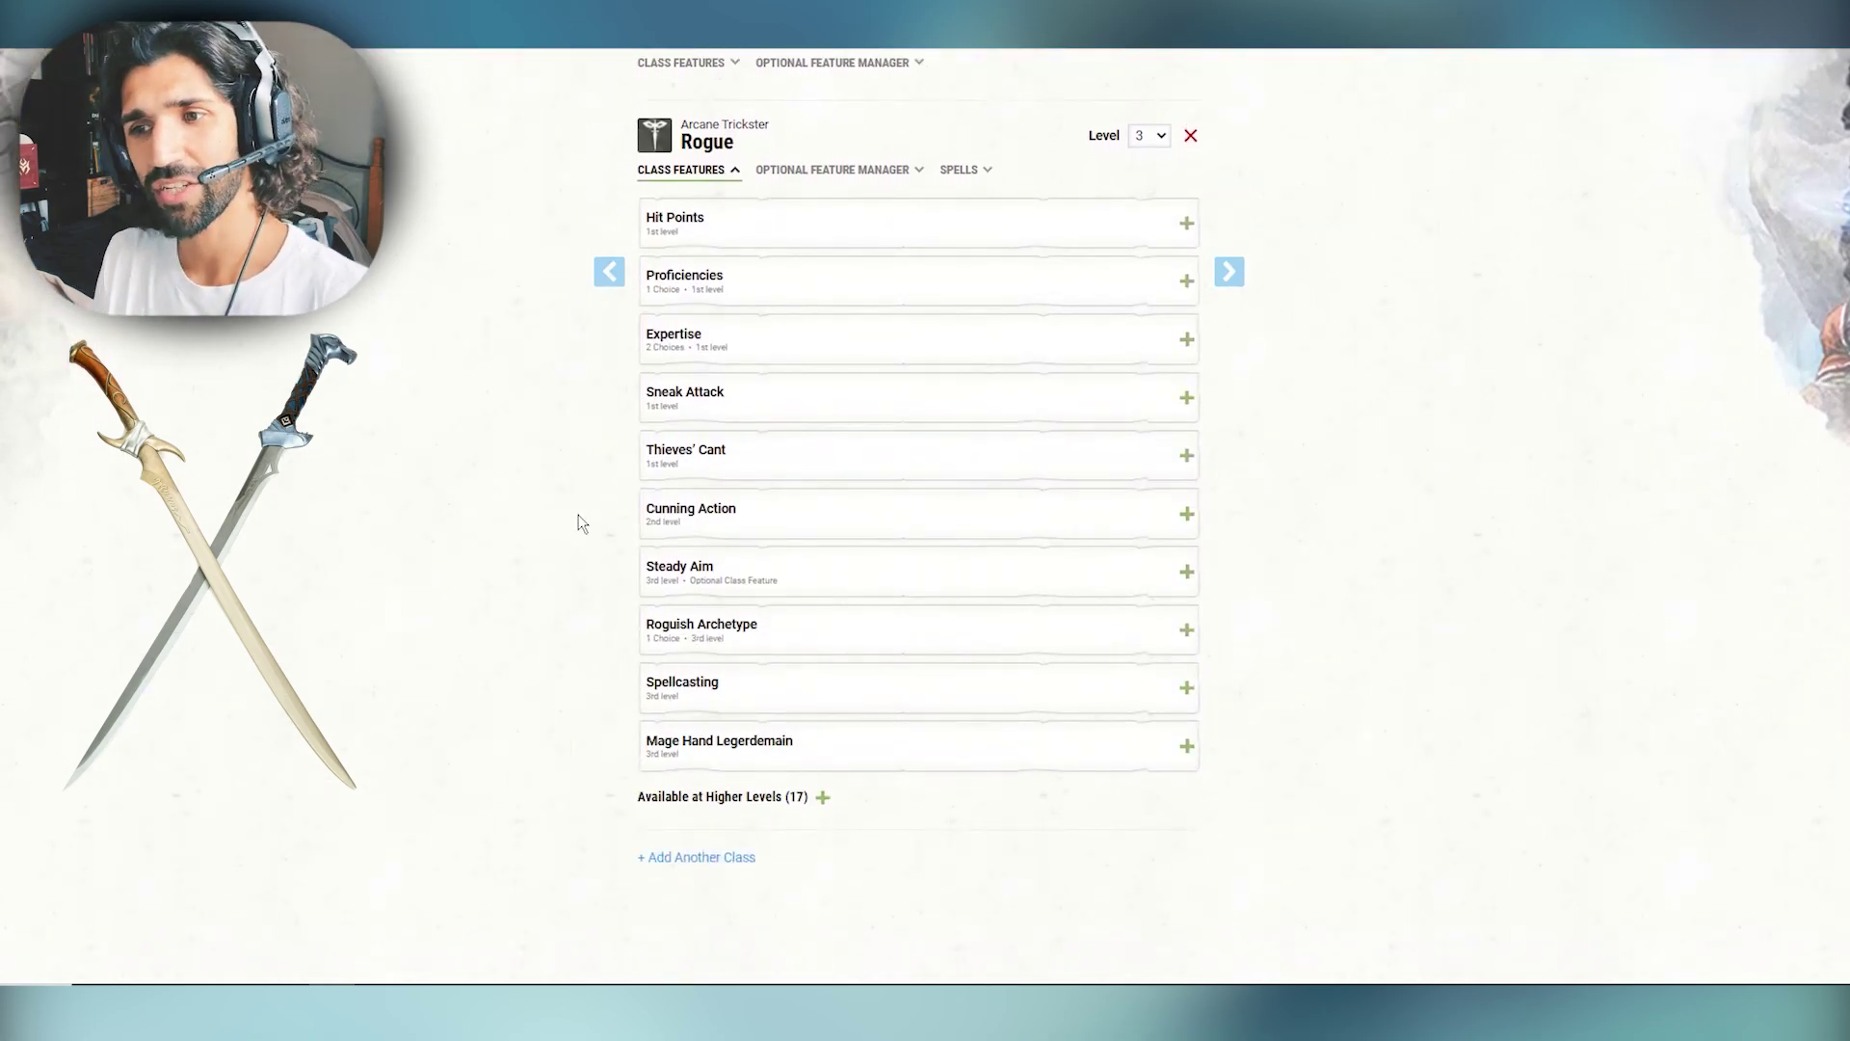
{"action": "left_click", "coordinate": [788, 280]}
{"action": "left_click", "coordinate": [788, 280]}
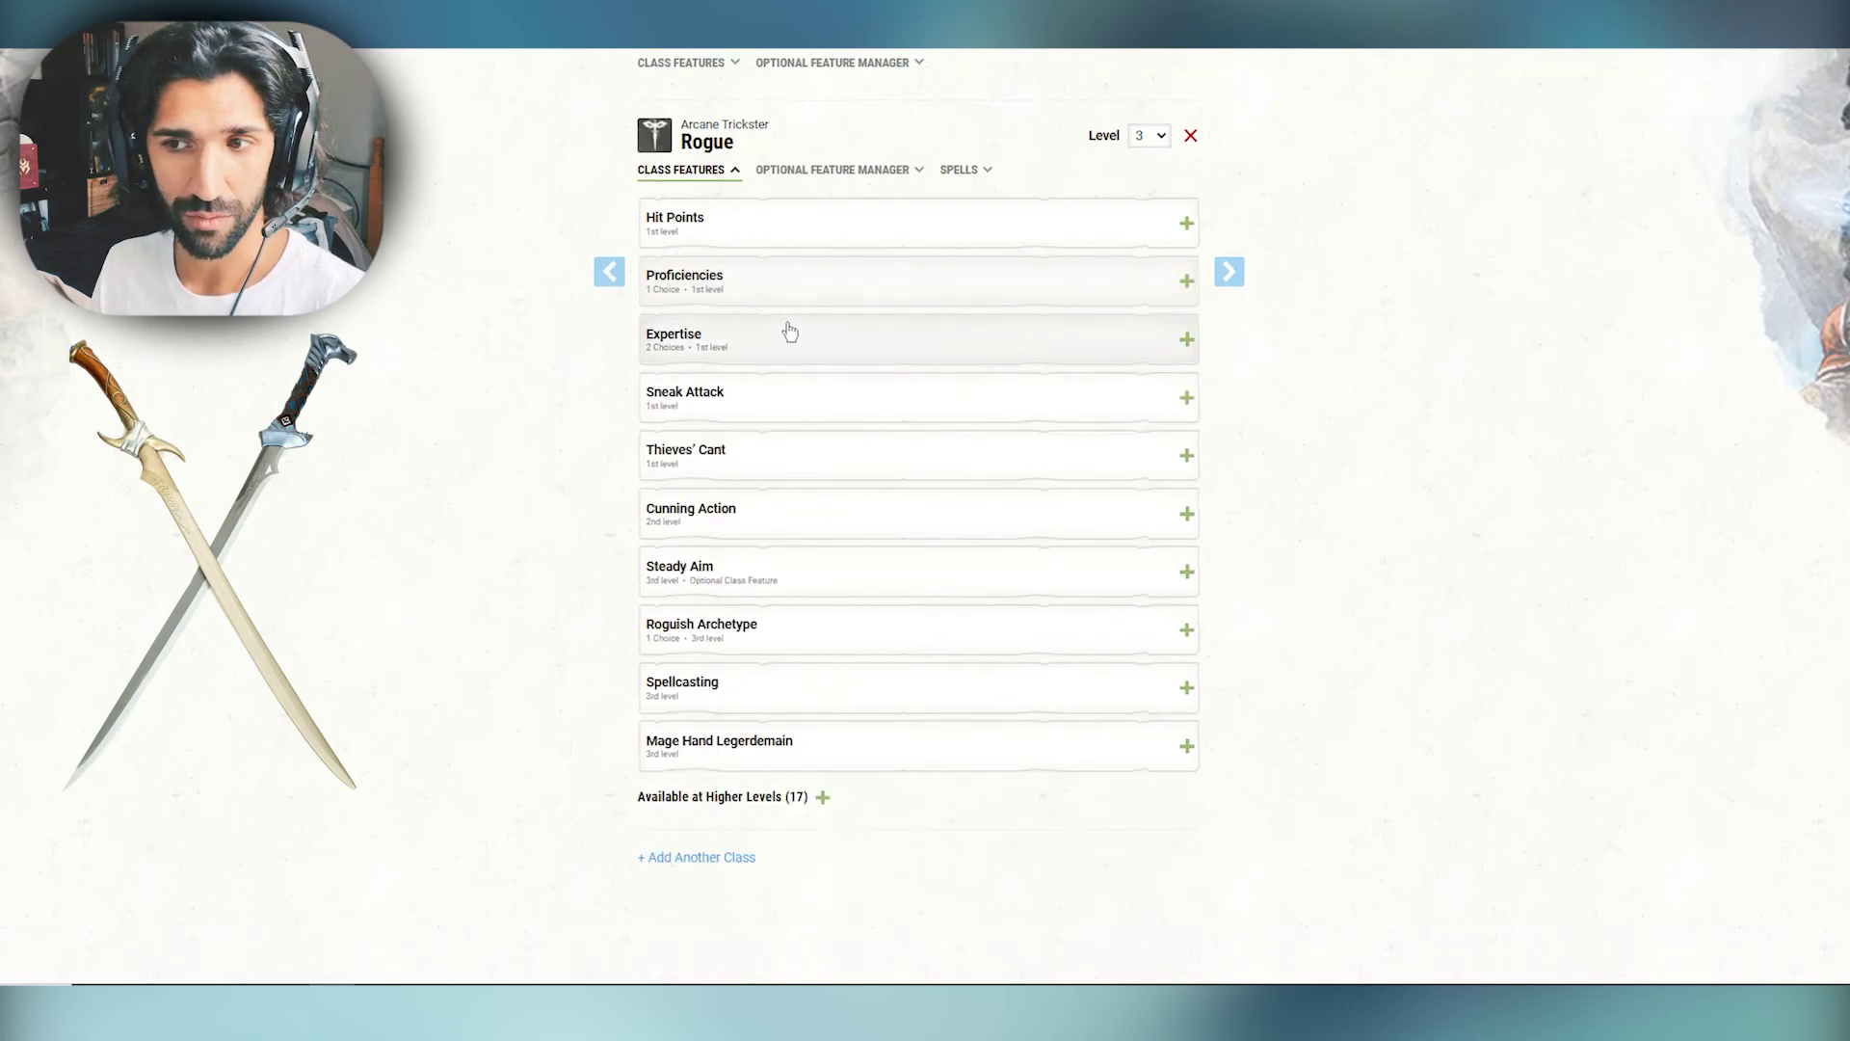
{"action": "left_click", "coordinate": [789, 333]}
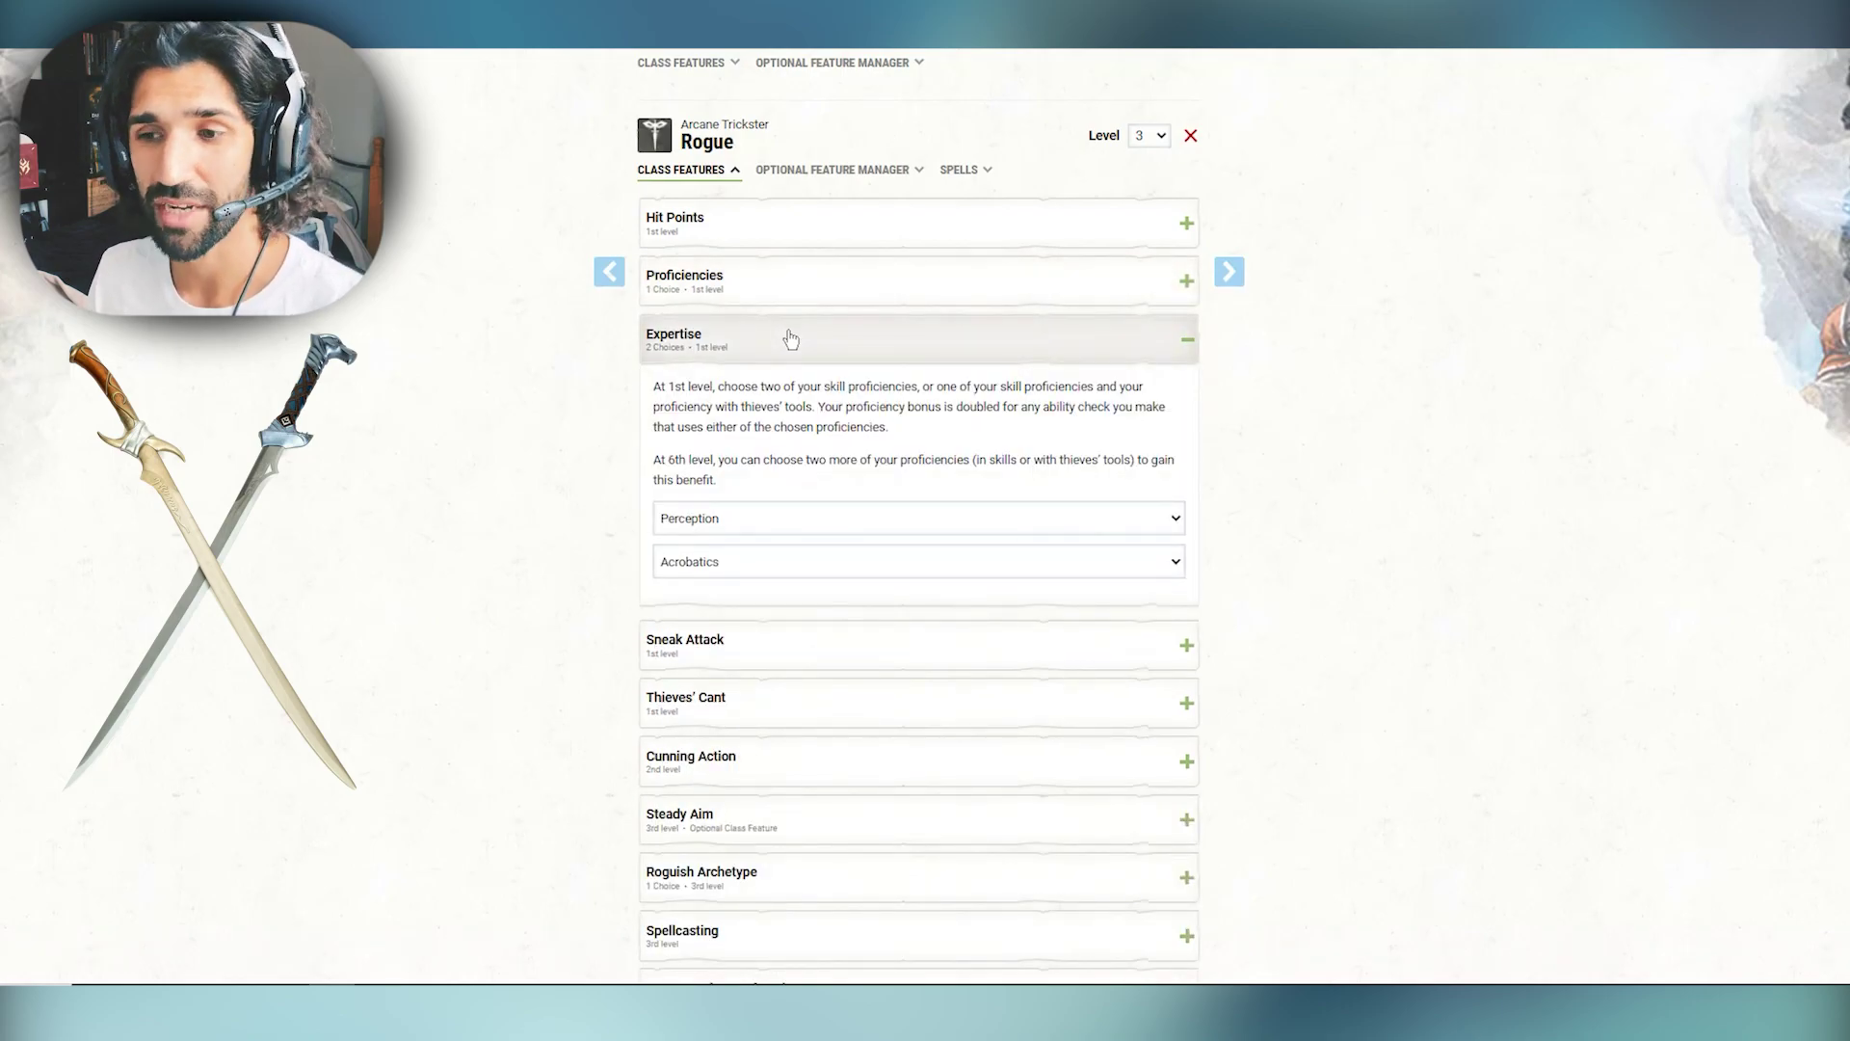
{"action": "left_click", "coordinate": [791, 336]}
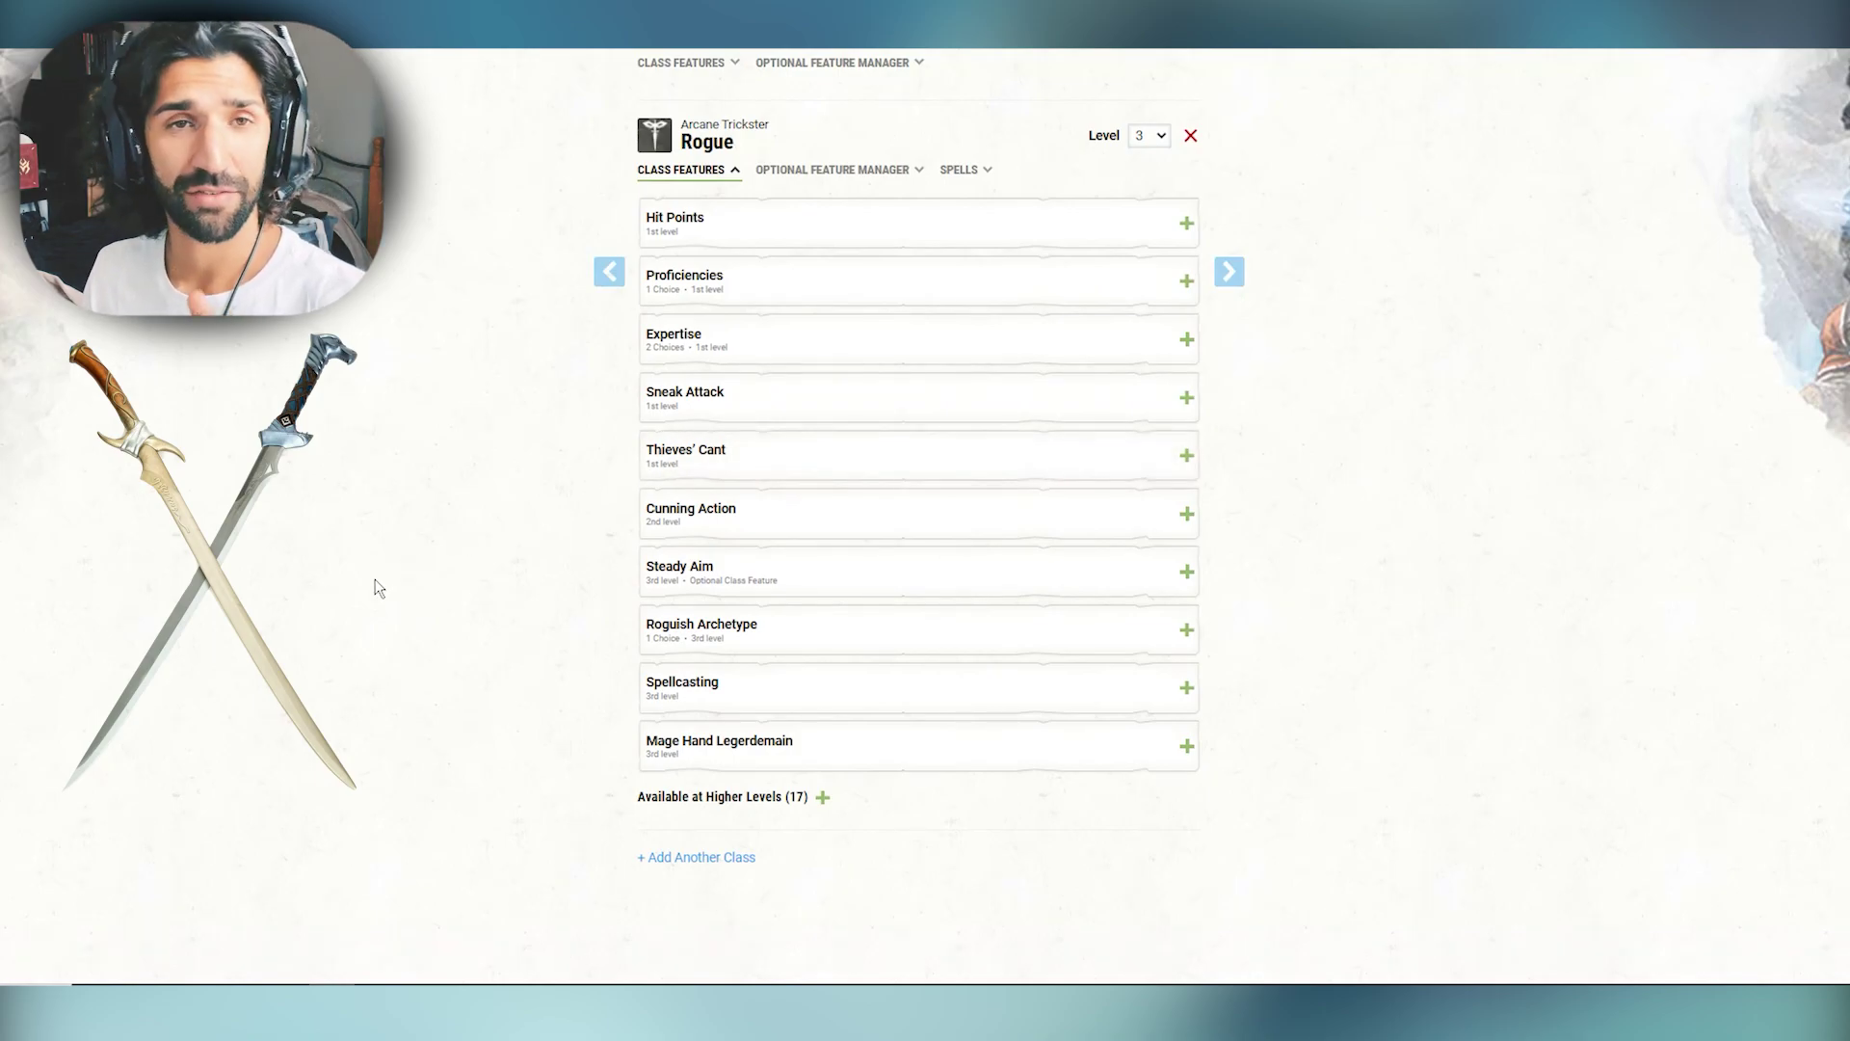
Step: Check the Rogue's Cunning Action feature and Roguish Archetype selection
{"action": "left_click", "coordinate": [747, 525]}
{"action": "left_click", "coordinate": [796, 524]}
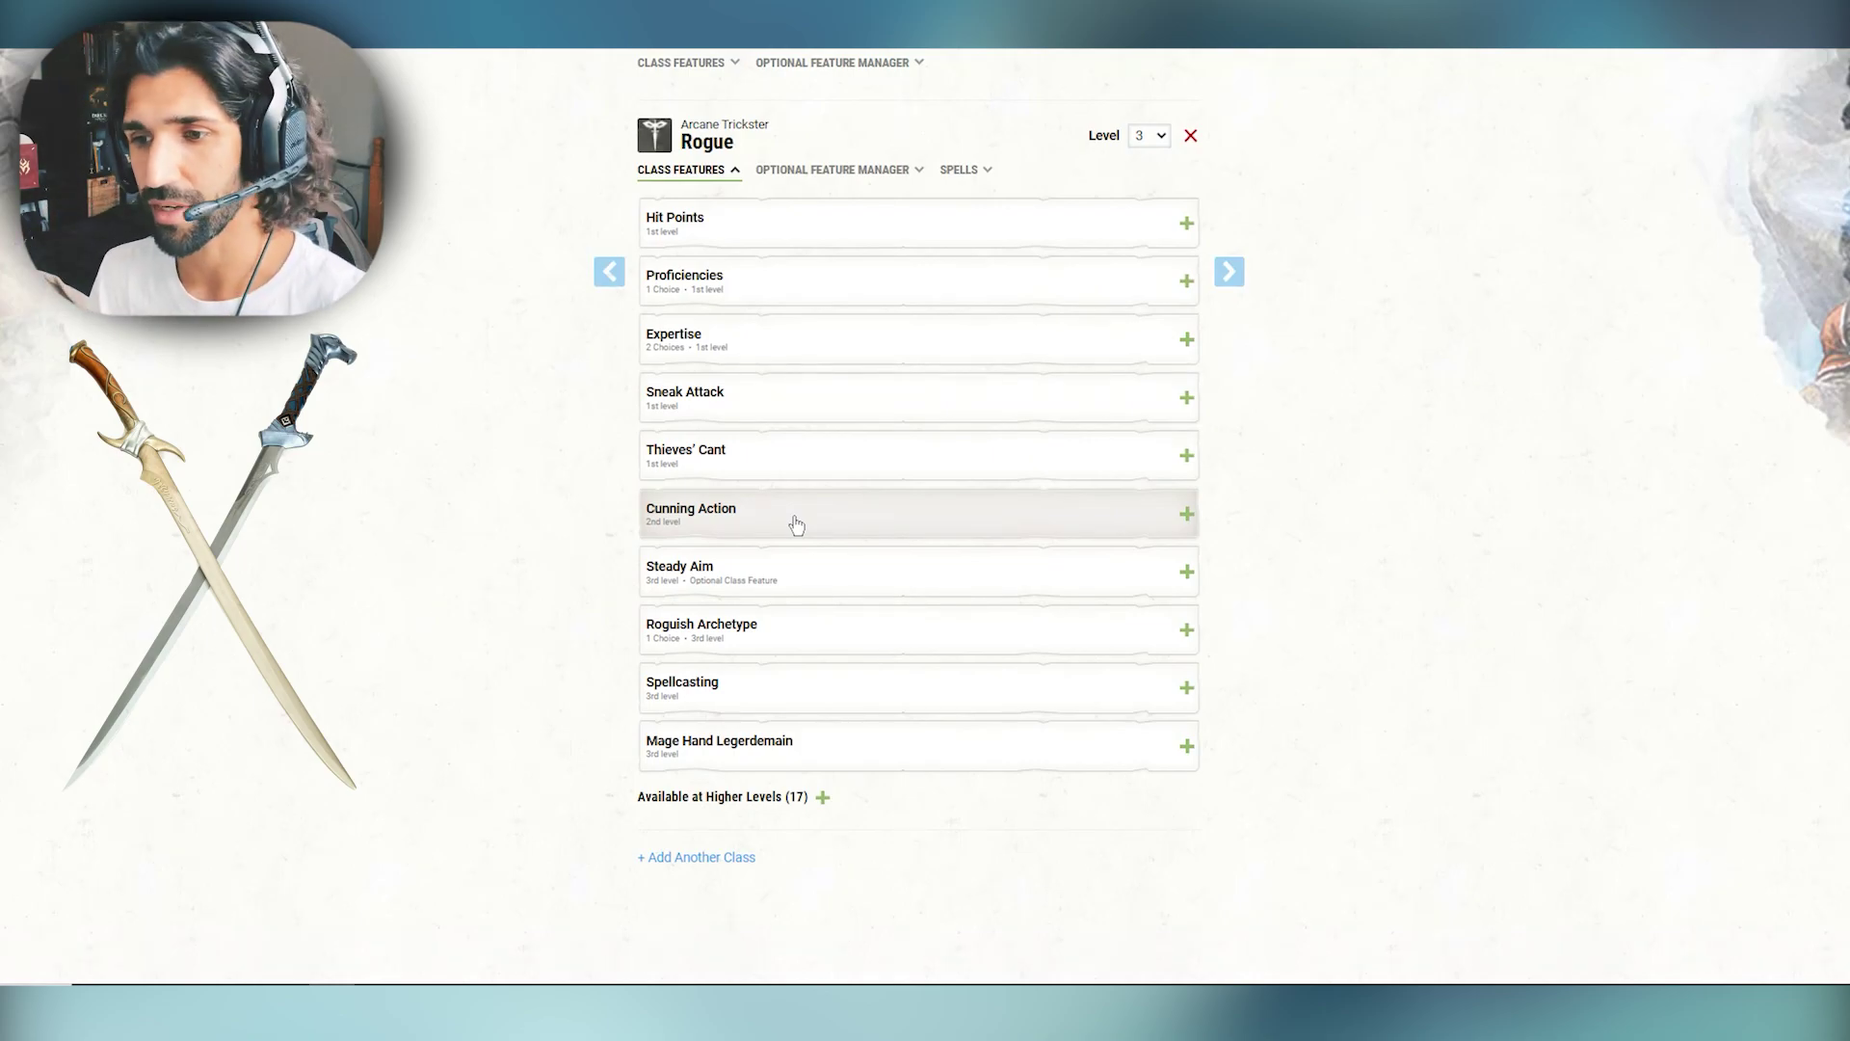
{"action": "left_click", "coordinate": [813, 638]}
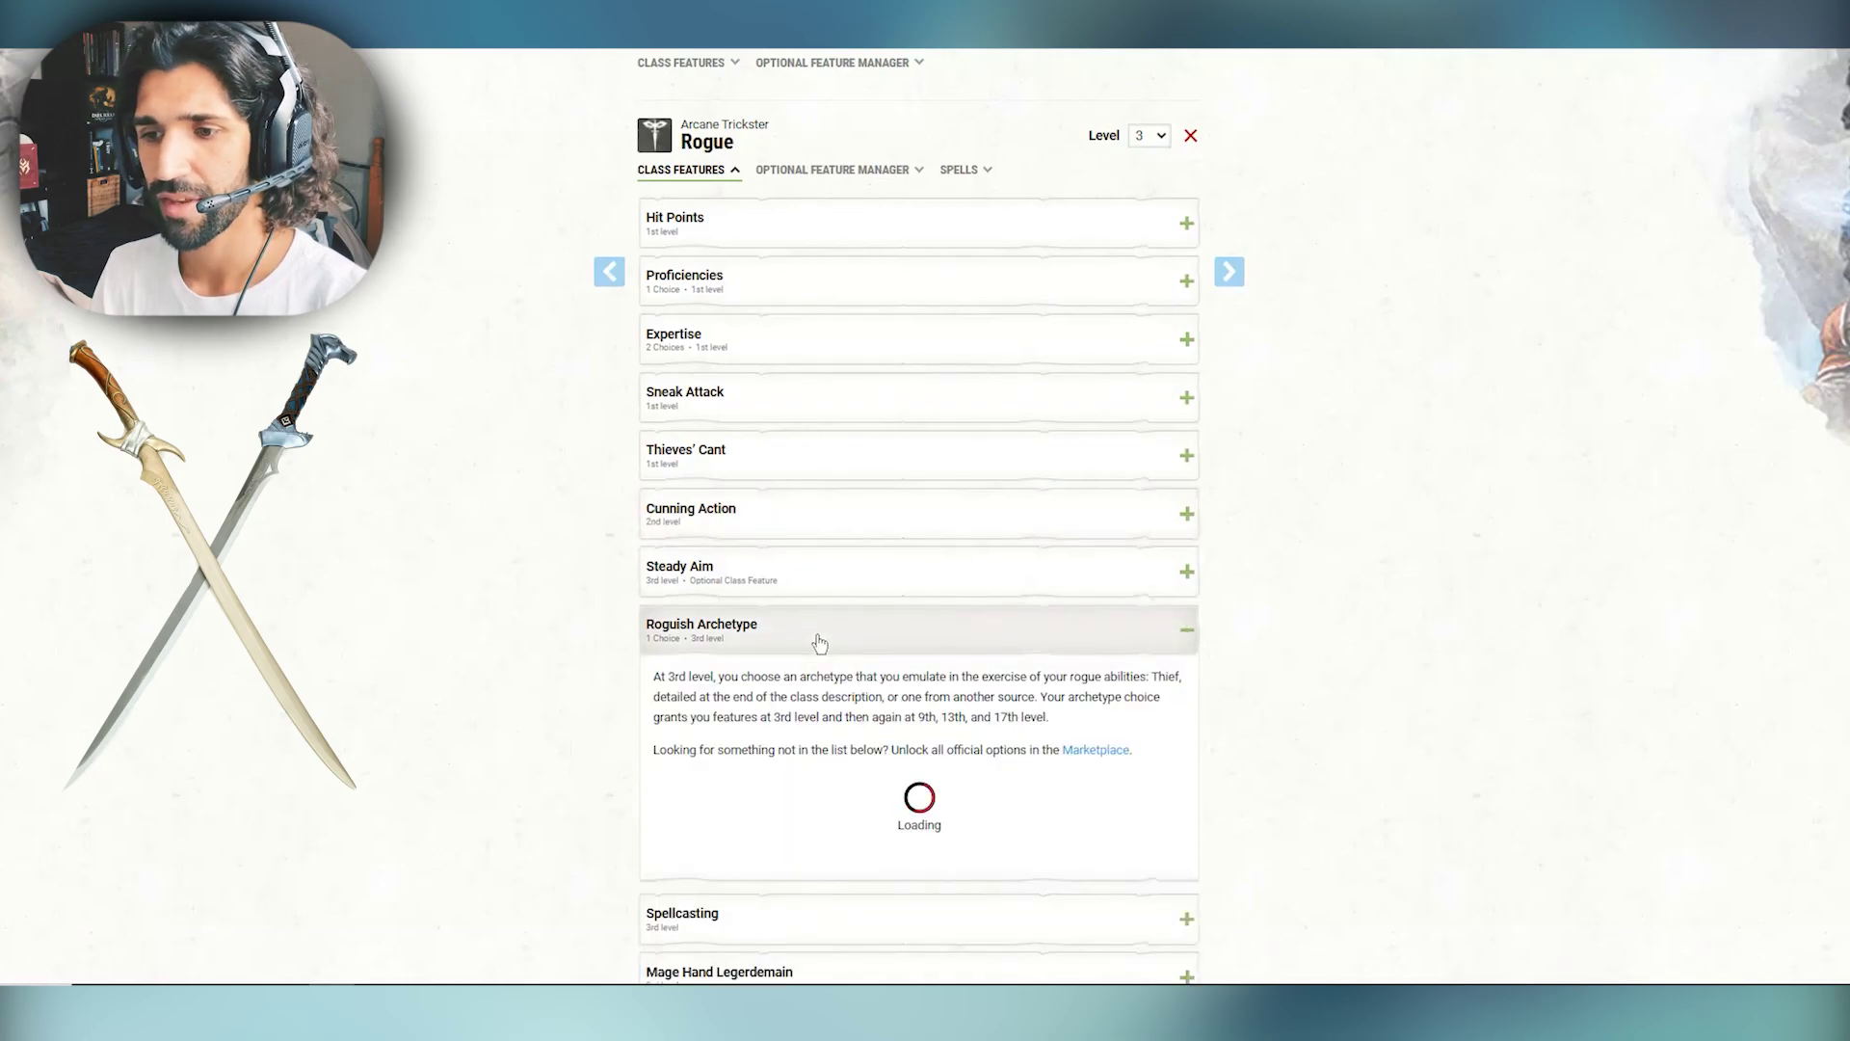
{"action": "left_click", "coordinate": [813, 638]}
{"action": "left_click", "coordinate": [796, 646]}
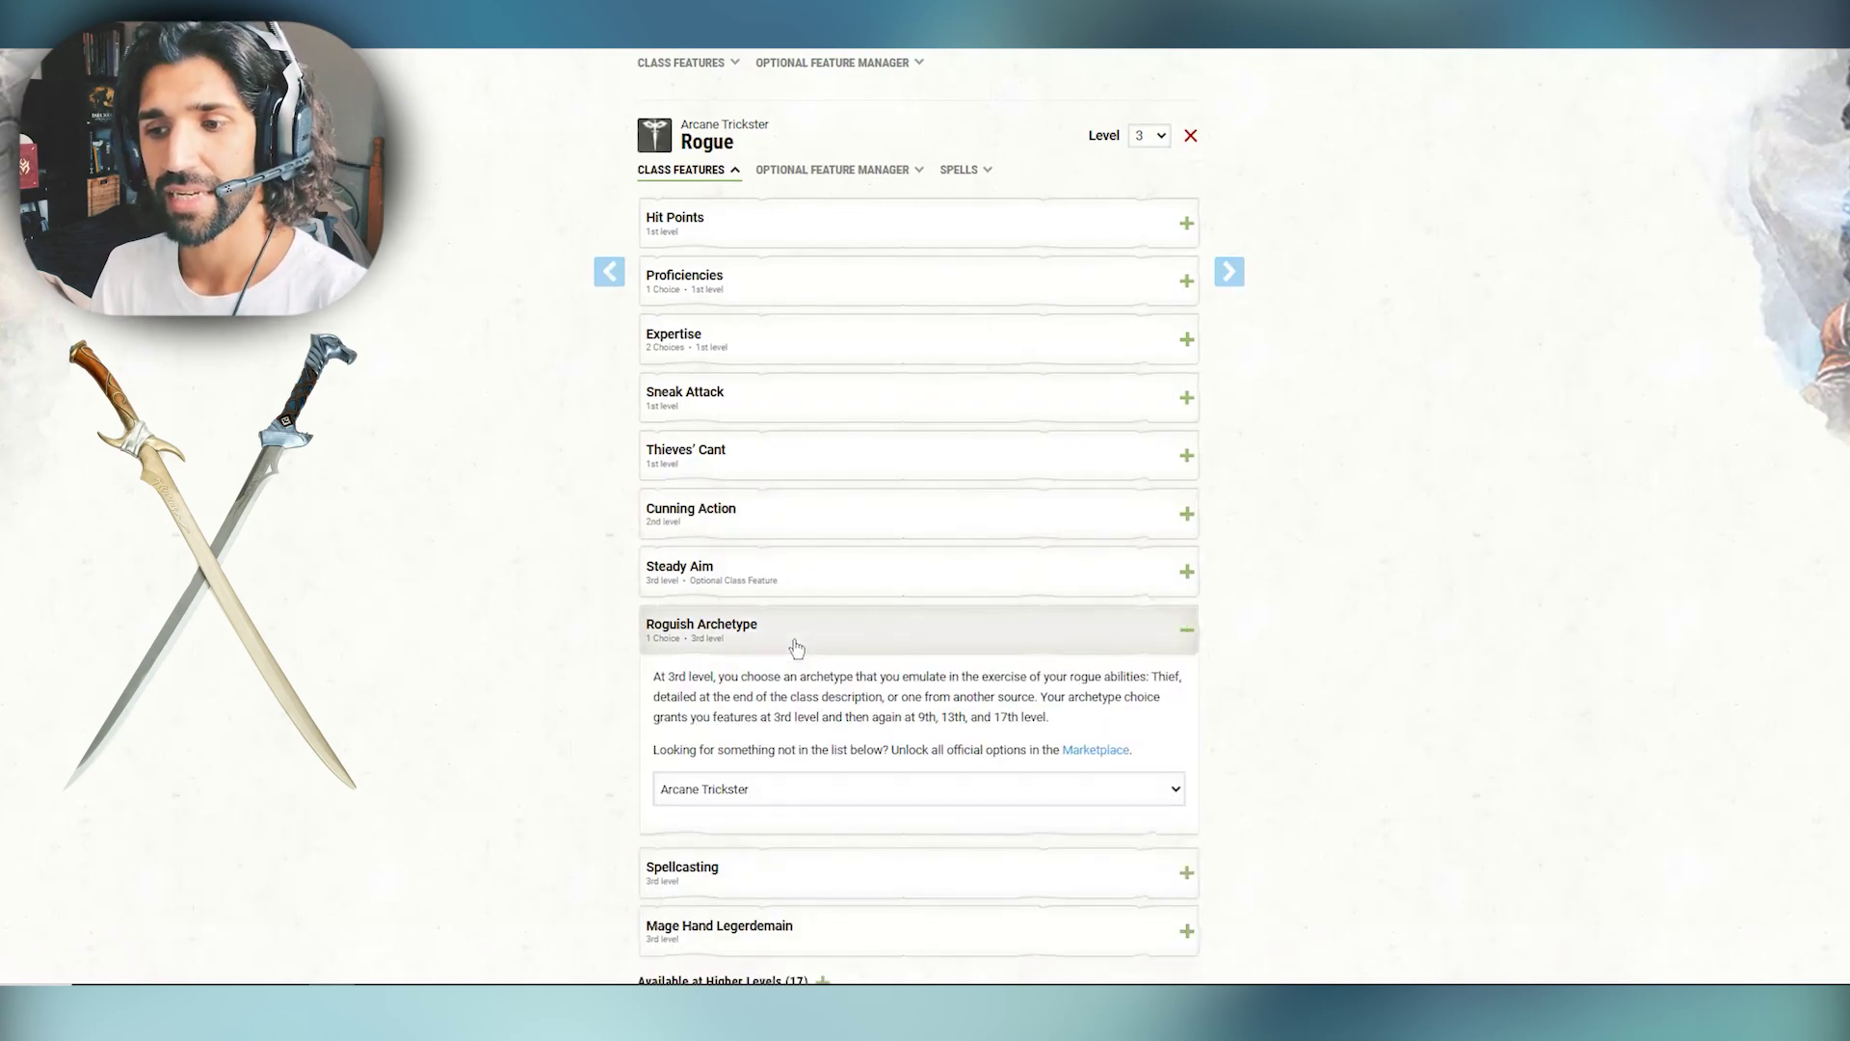
{"action": "left_click", "coordinate": [796, 646]}
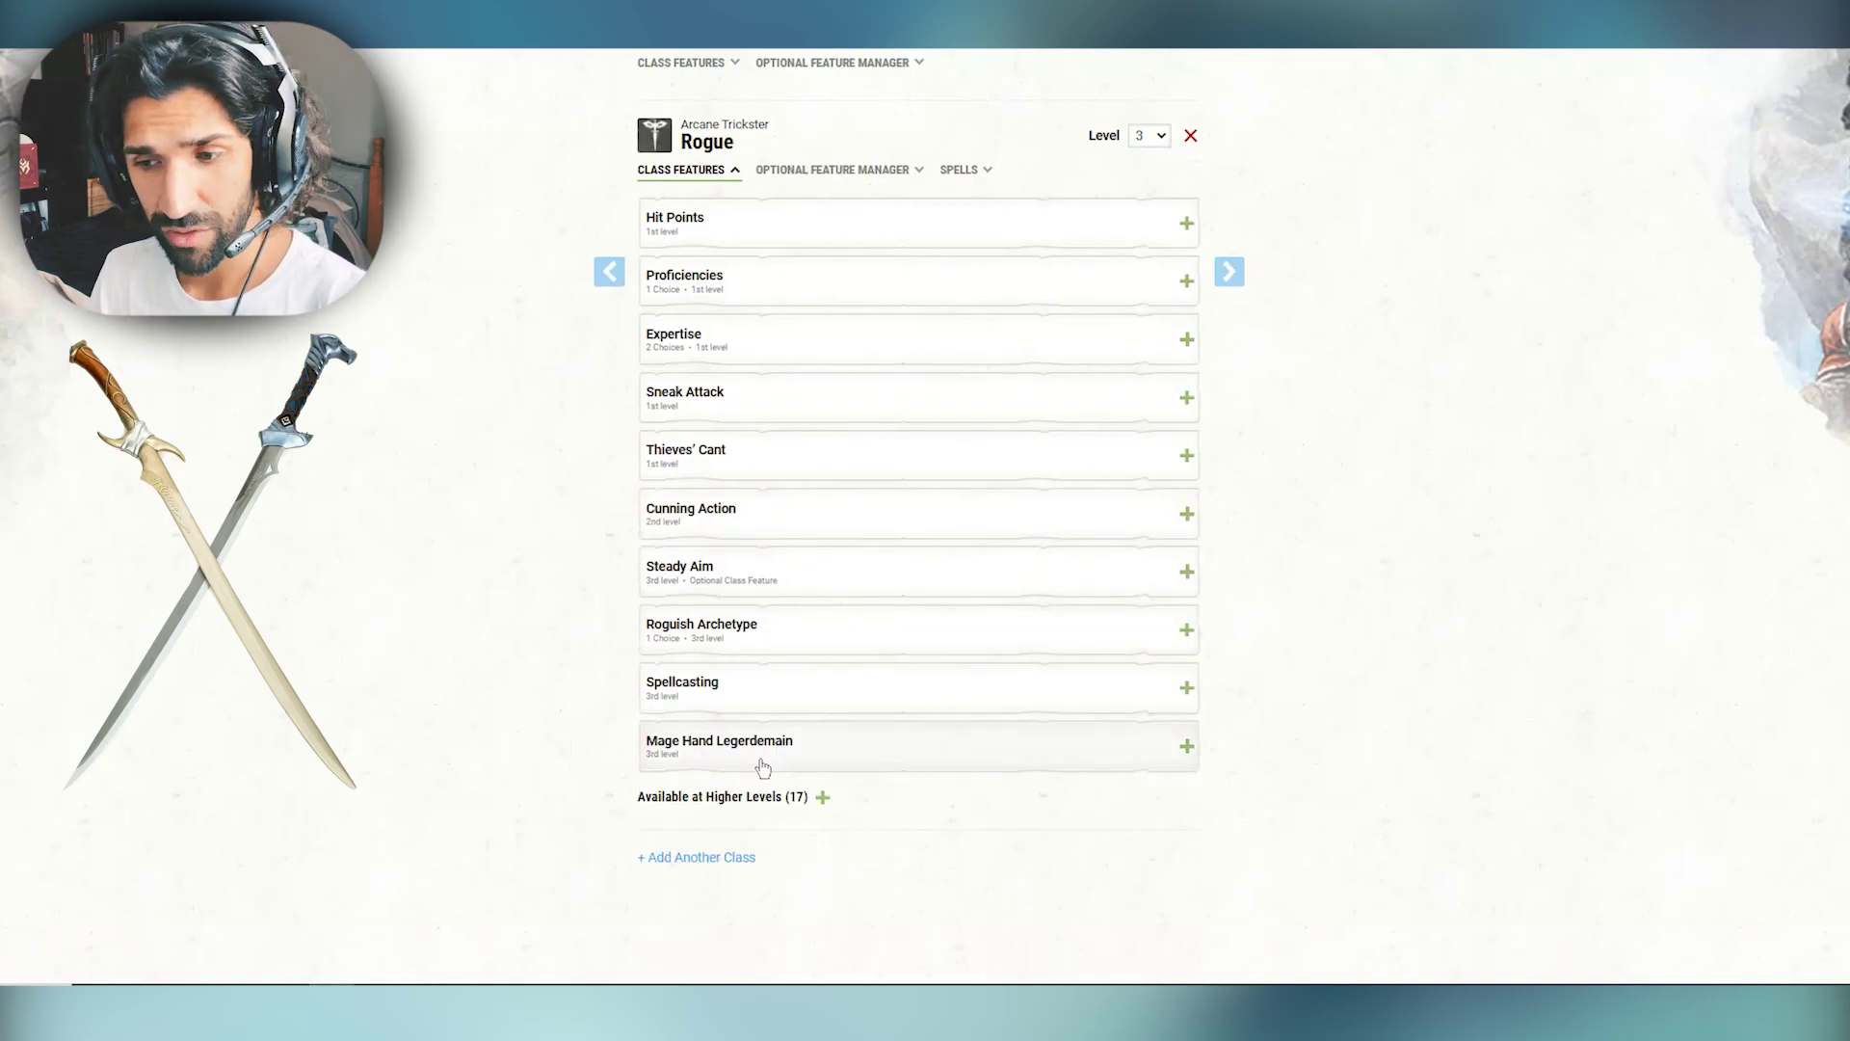
Step: Read the Rogue's Mage Hand Legerdemain feature and collapse the Rogue's feature list
{"action": "left_click", "coordinate": [852, 762]}
{"action": "scroll", "coordinate": [537, 690], "scroll_direction": "down", "scroll_amount": 2}
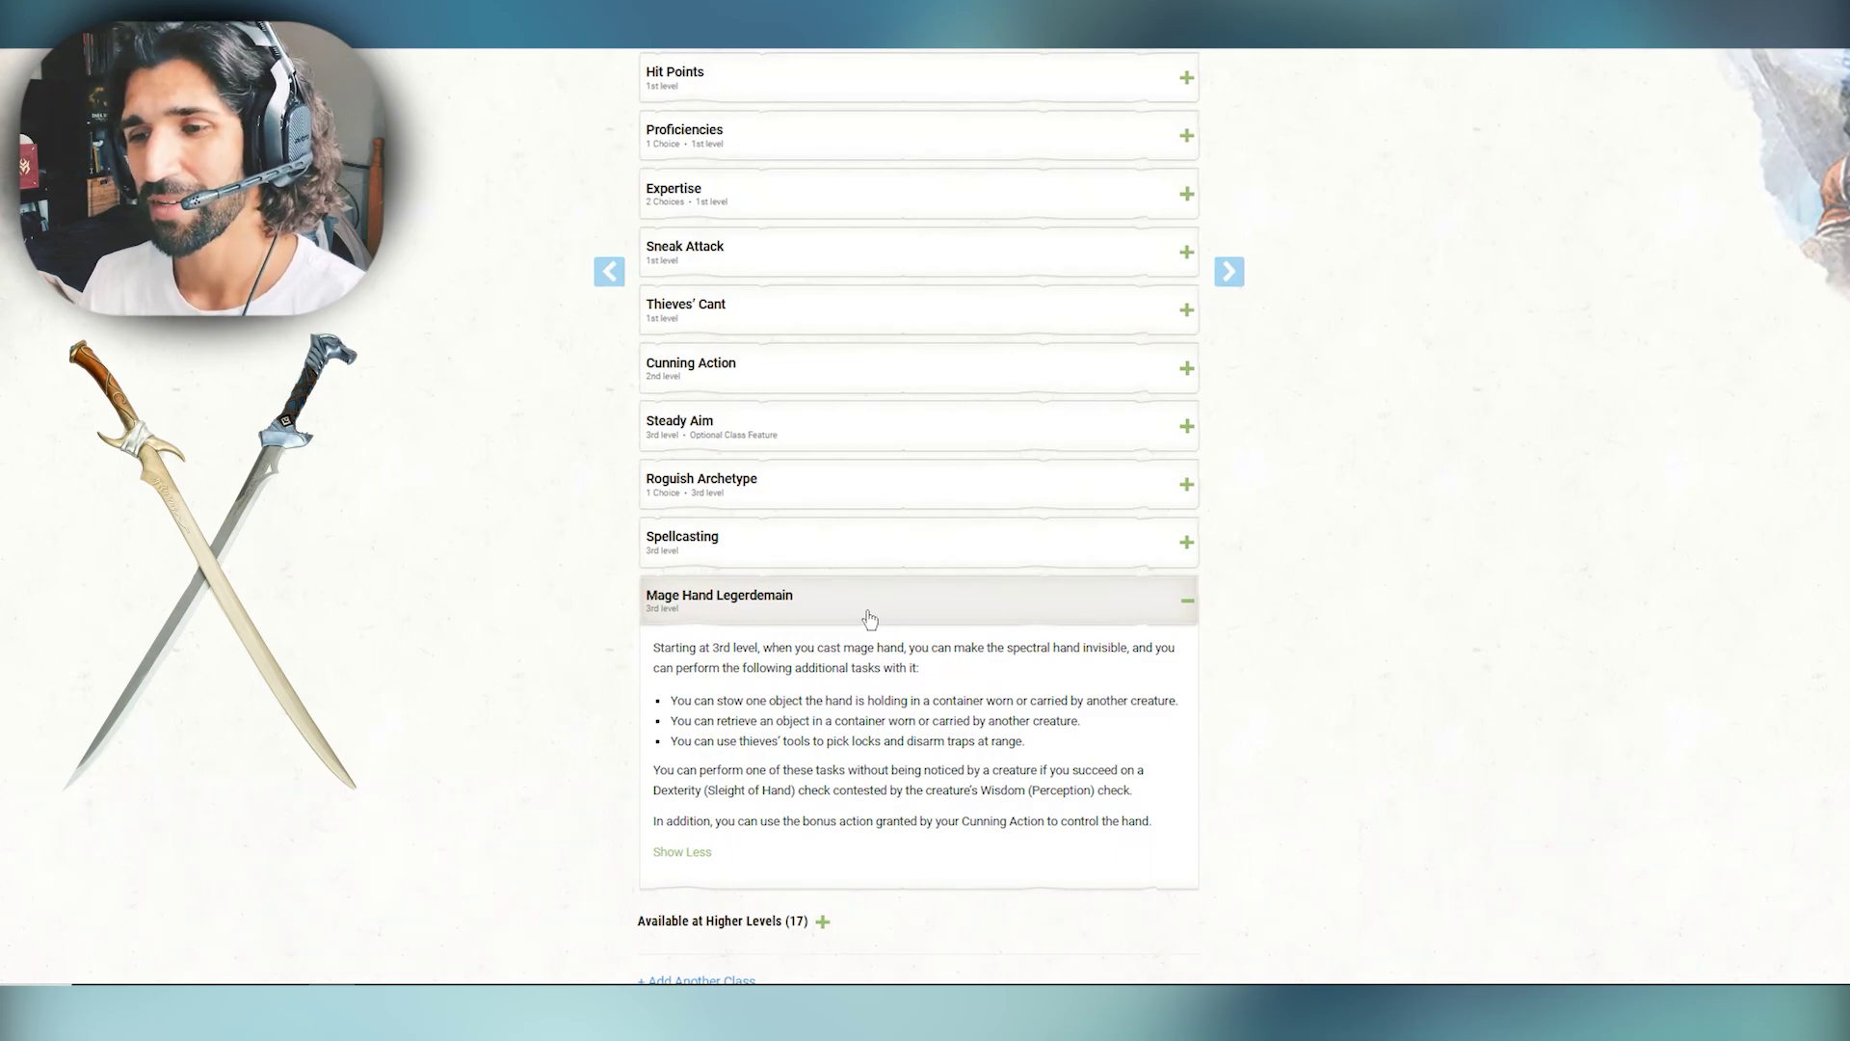
{"action": "scroll", "coordinate": [868, 626], "scroll_direction": "up", "scroll_amount": 1}
{"action": "scroll", "coordinate": [881, 652], "scroll_direction": "down", "scroll_amount": 2}
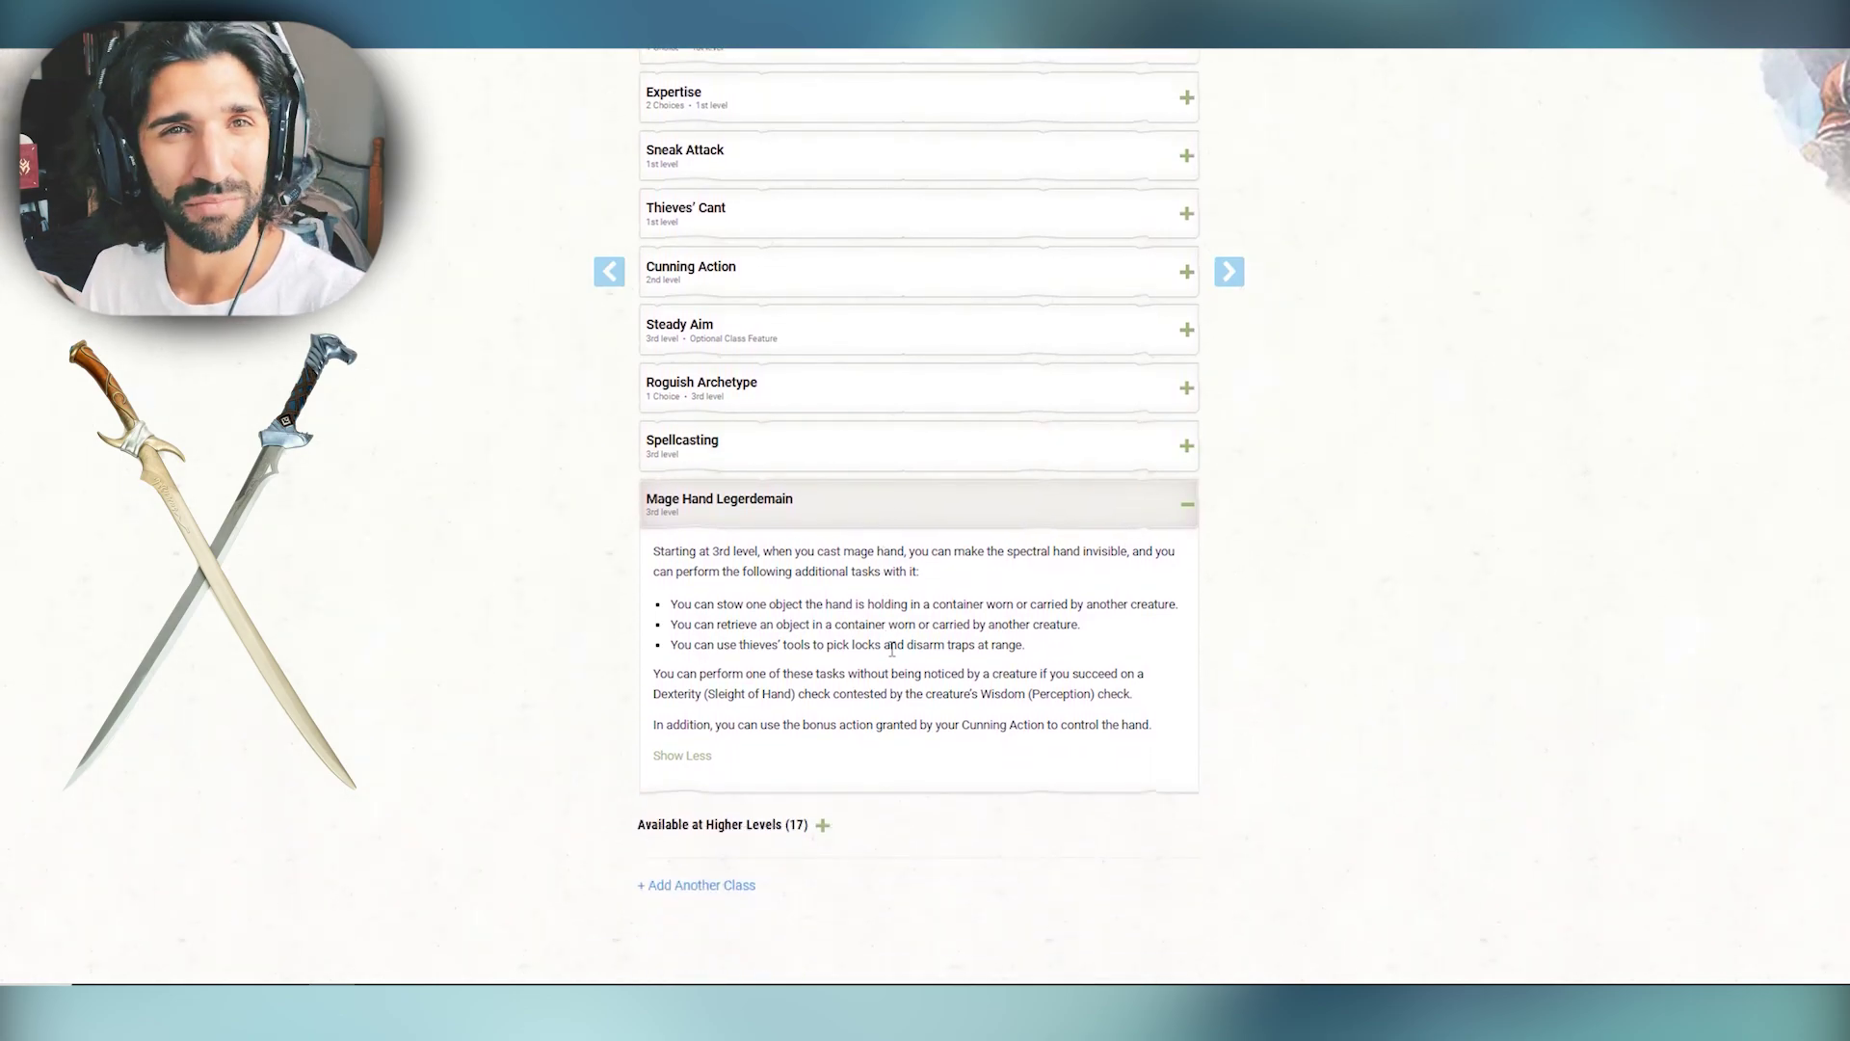
{"action": "left_click", "coordinate": [940, 511]}
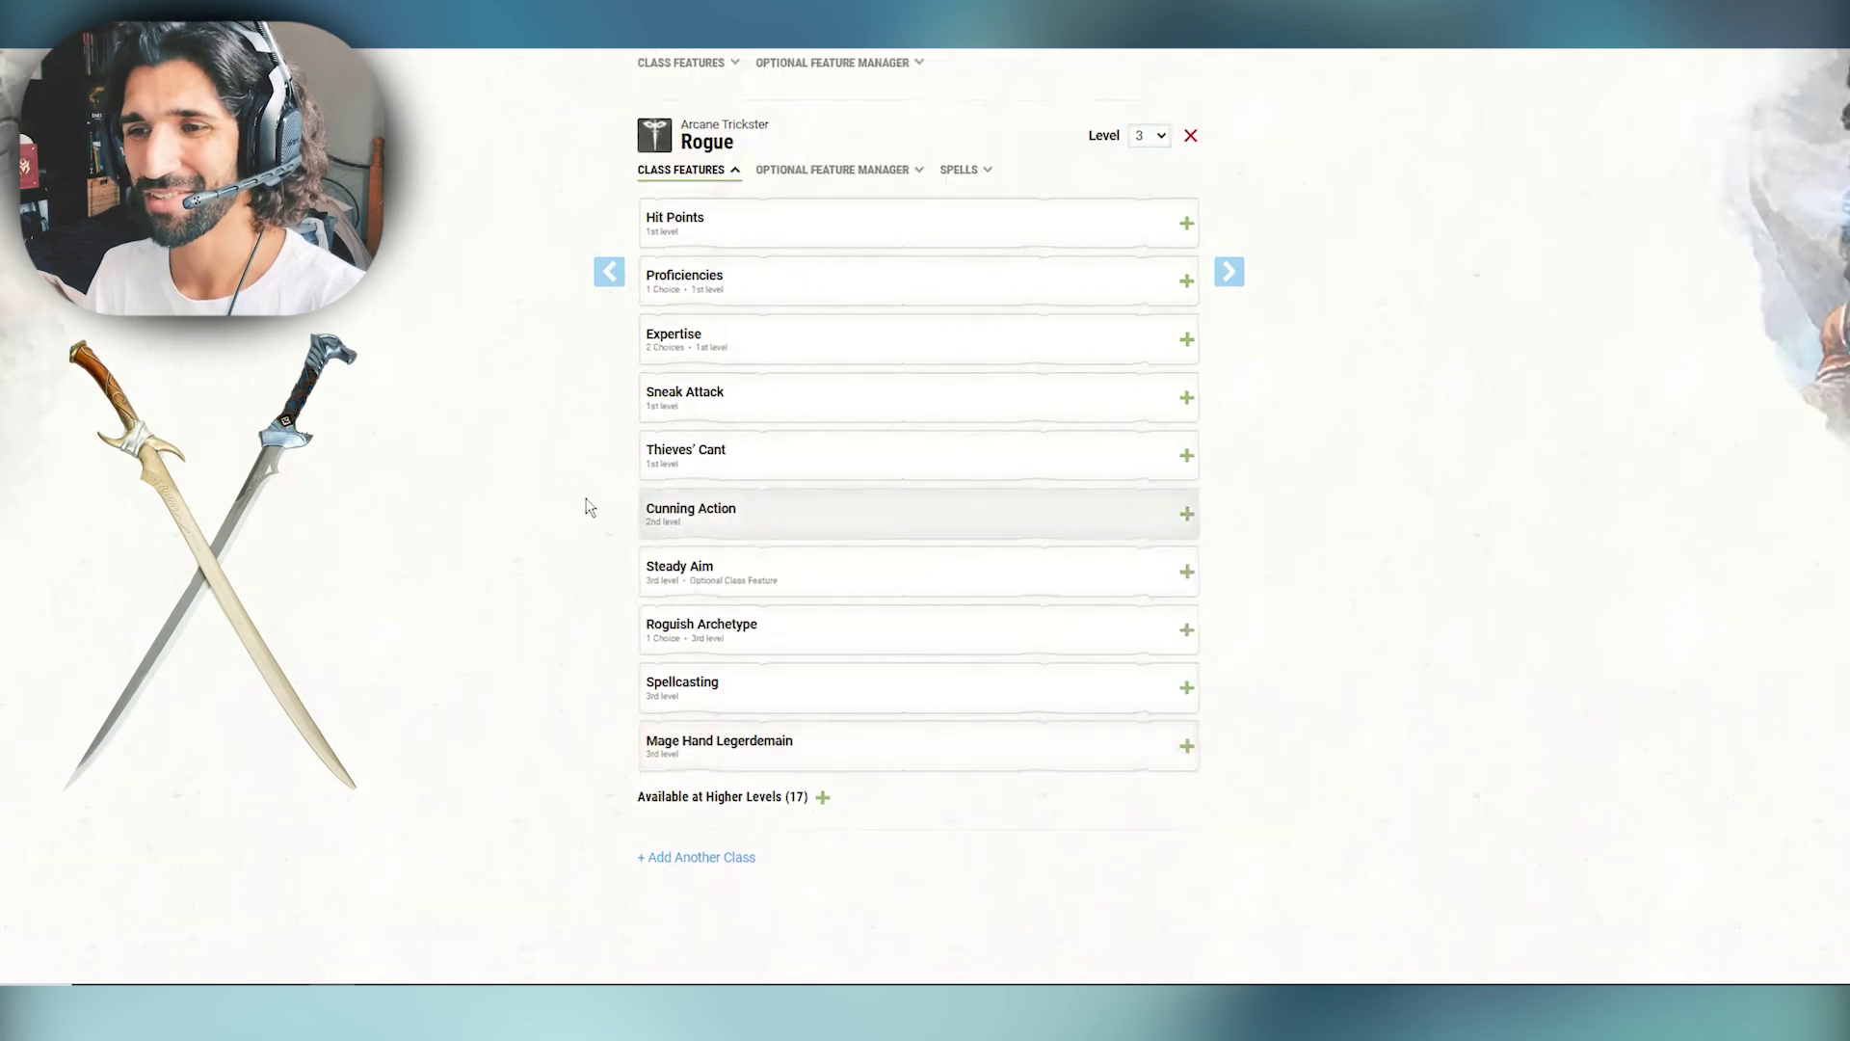
{"action": "scroll", "coordinate": [641, 511], "scroll_direction": "up", "scroll_amount": 3}
{"action": "left_click", "coordinate": [736, 460]}
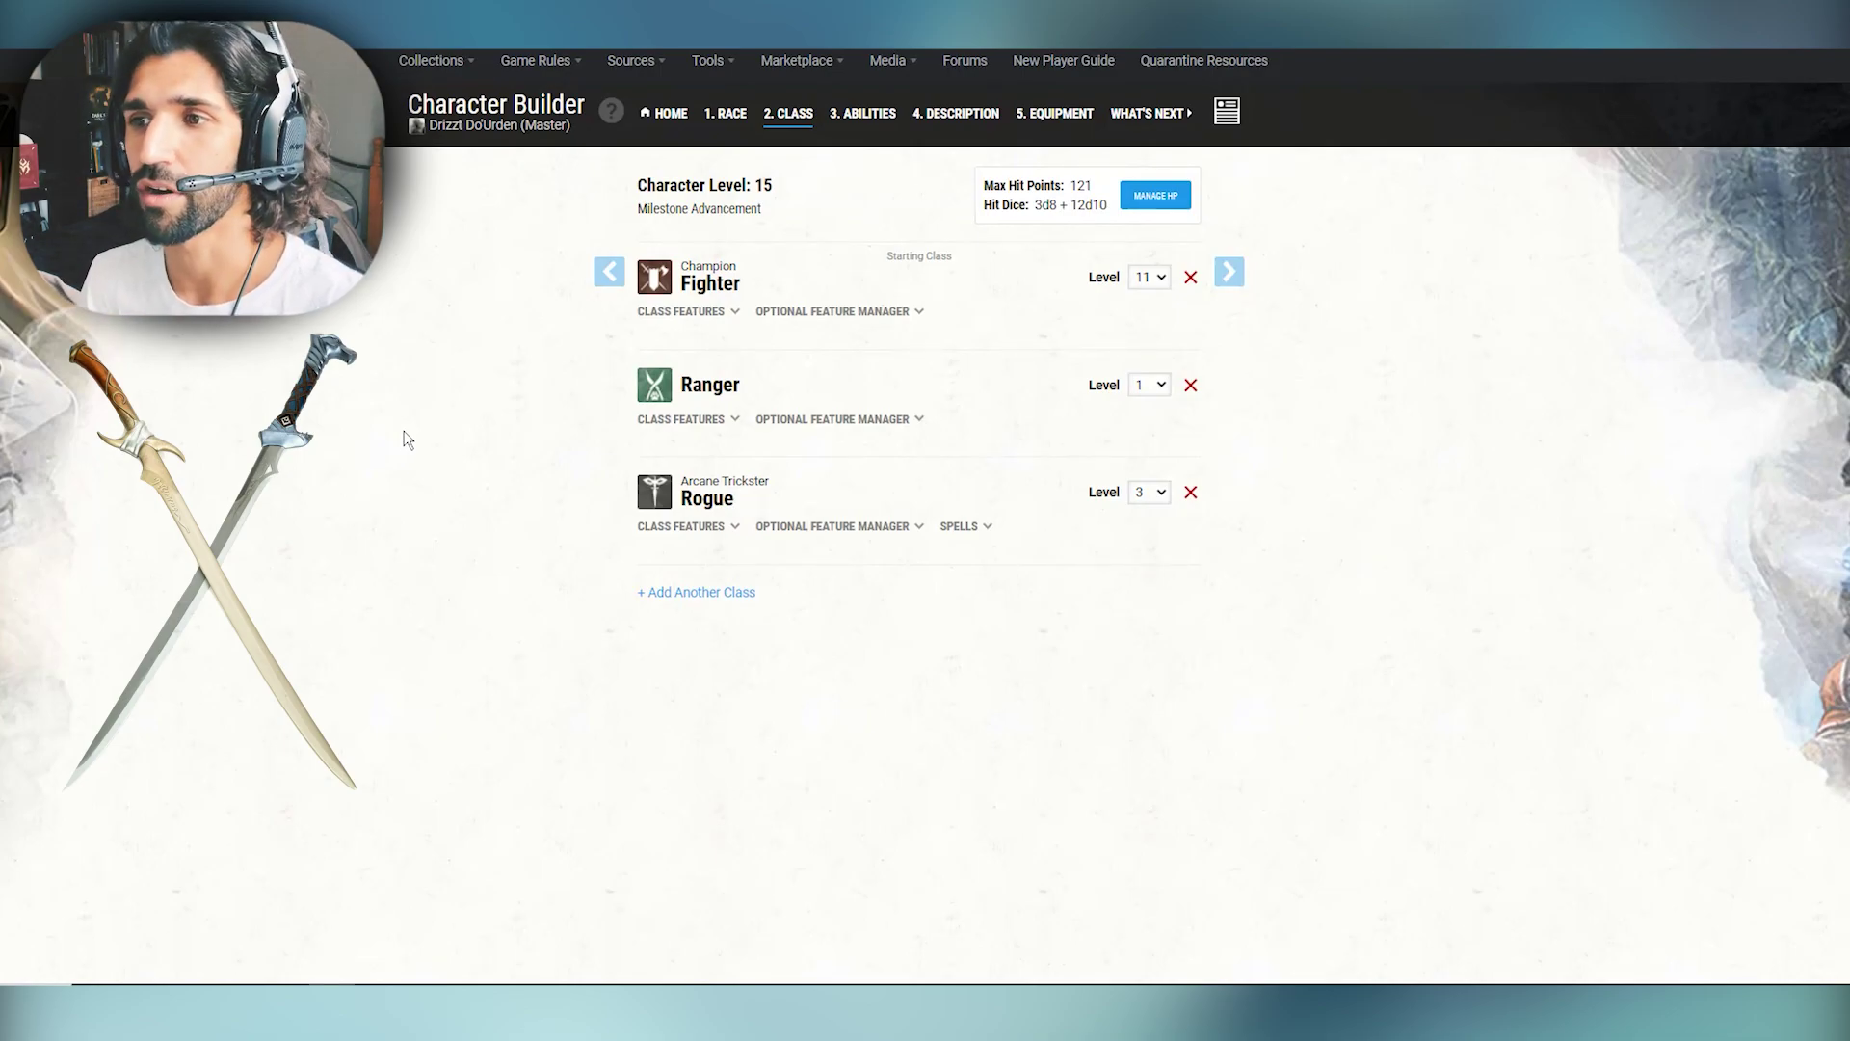
Step: Look at the Master version's abilities and description, and view the spell list on its character sheet
{"action": "left_click", "coordinate": [874, 116]}
{"action": "left_click", "coordinate": [990, 115]}
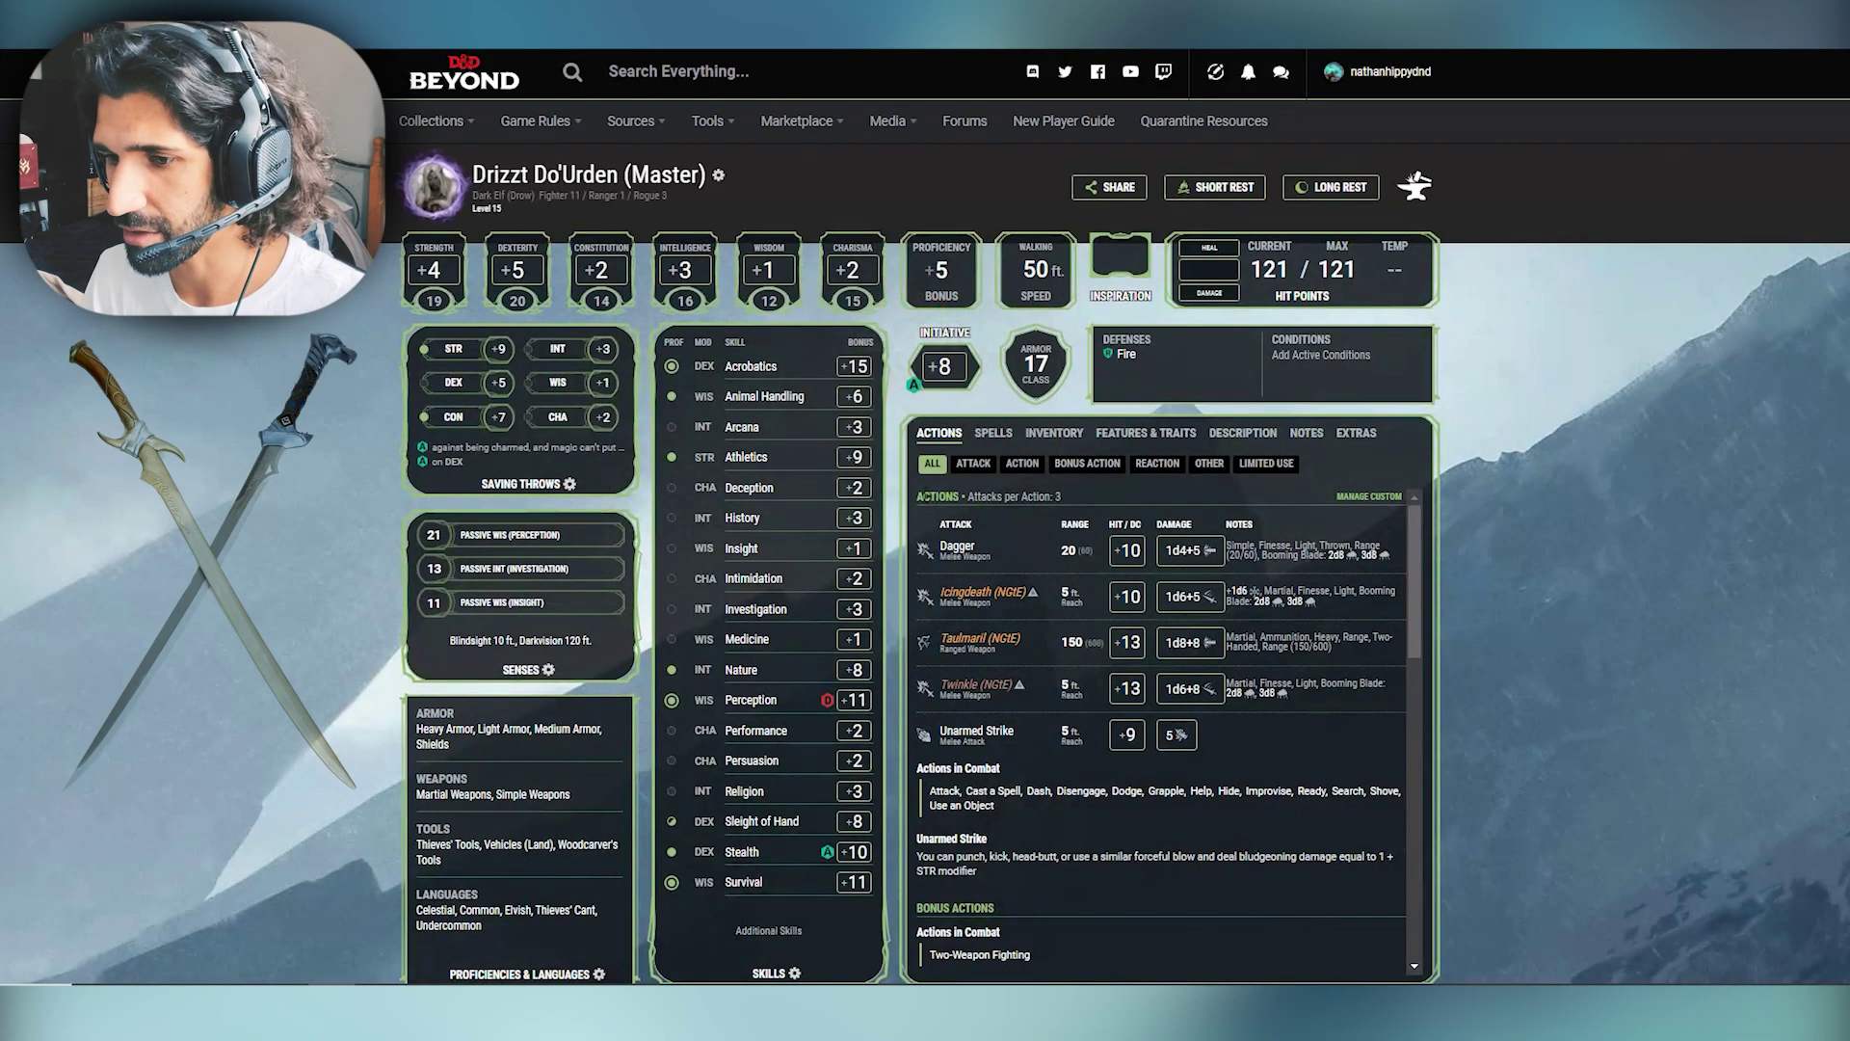
{"action": "left_click", "coordinate": [993, 432]}
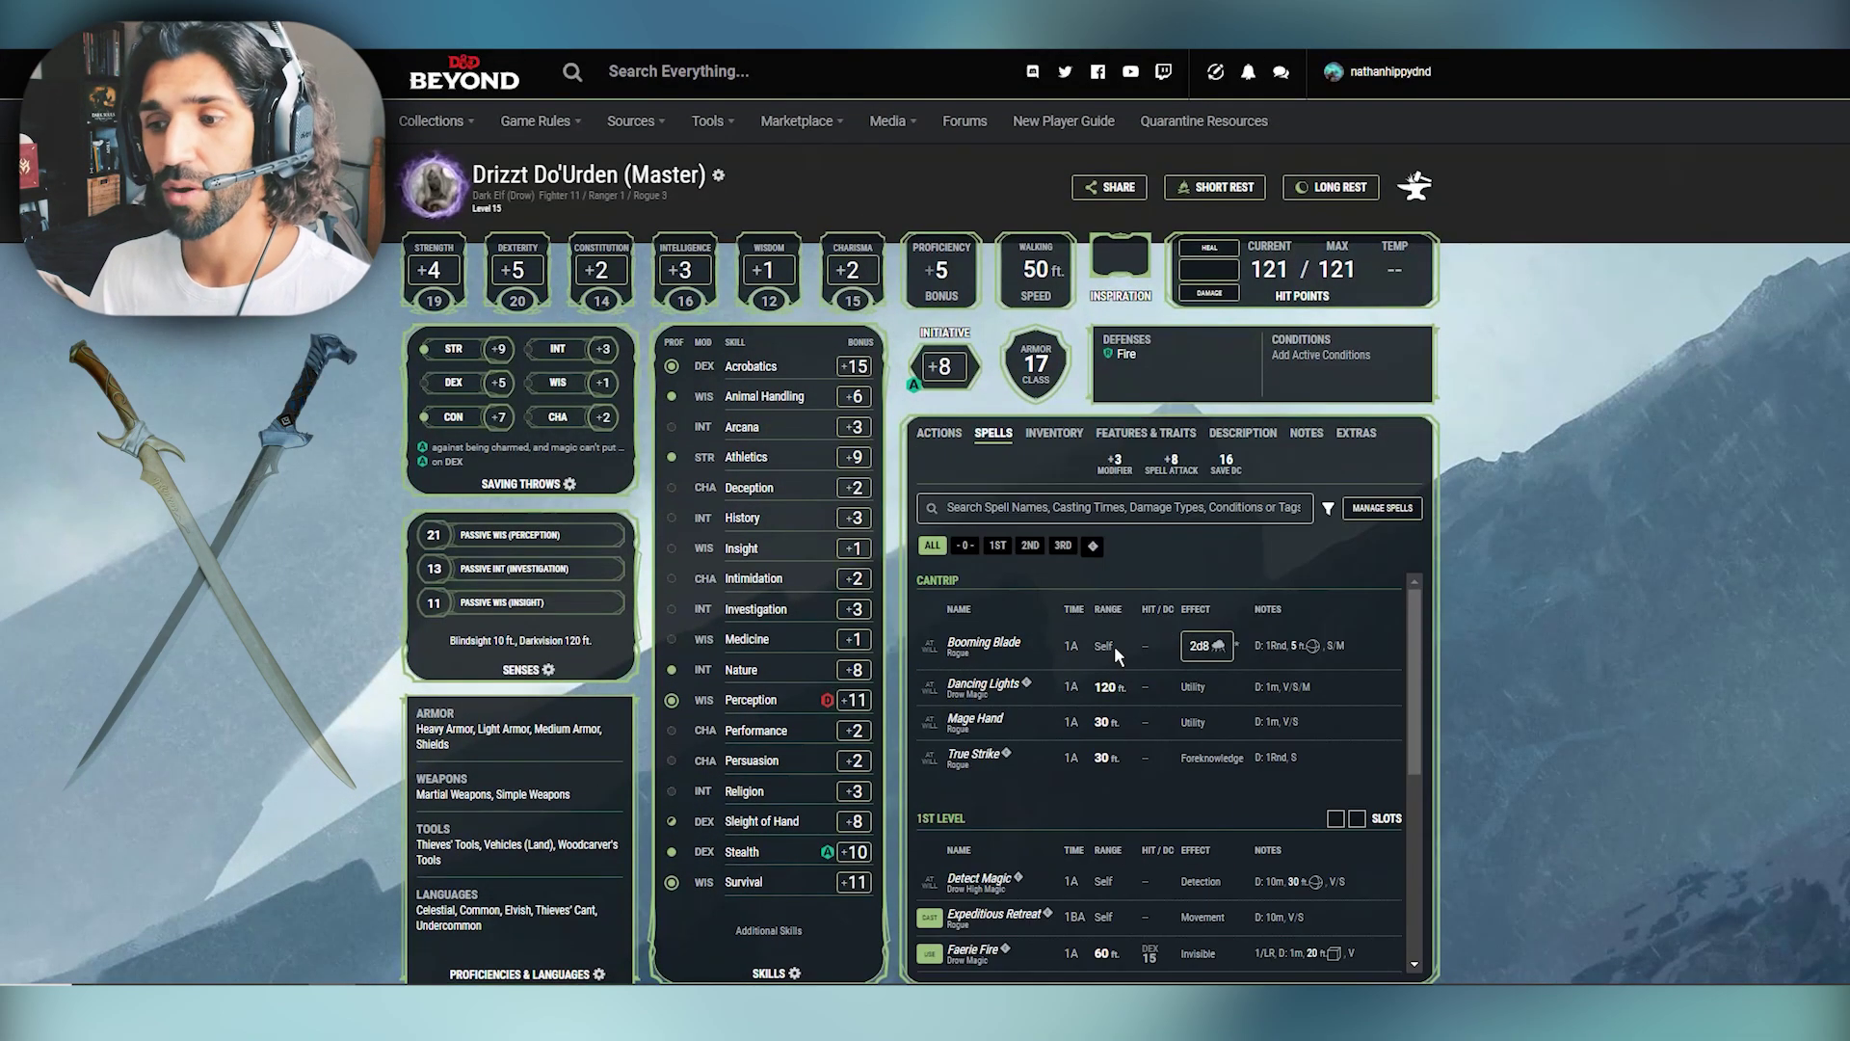
Step: Open spell management and browse the cantrips available for the Rogue to learn
{"action": "left_click", "coordinate": [1380, 511]}
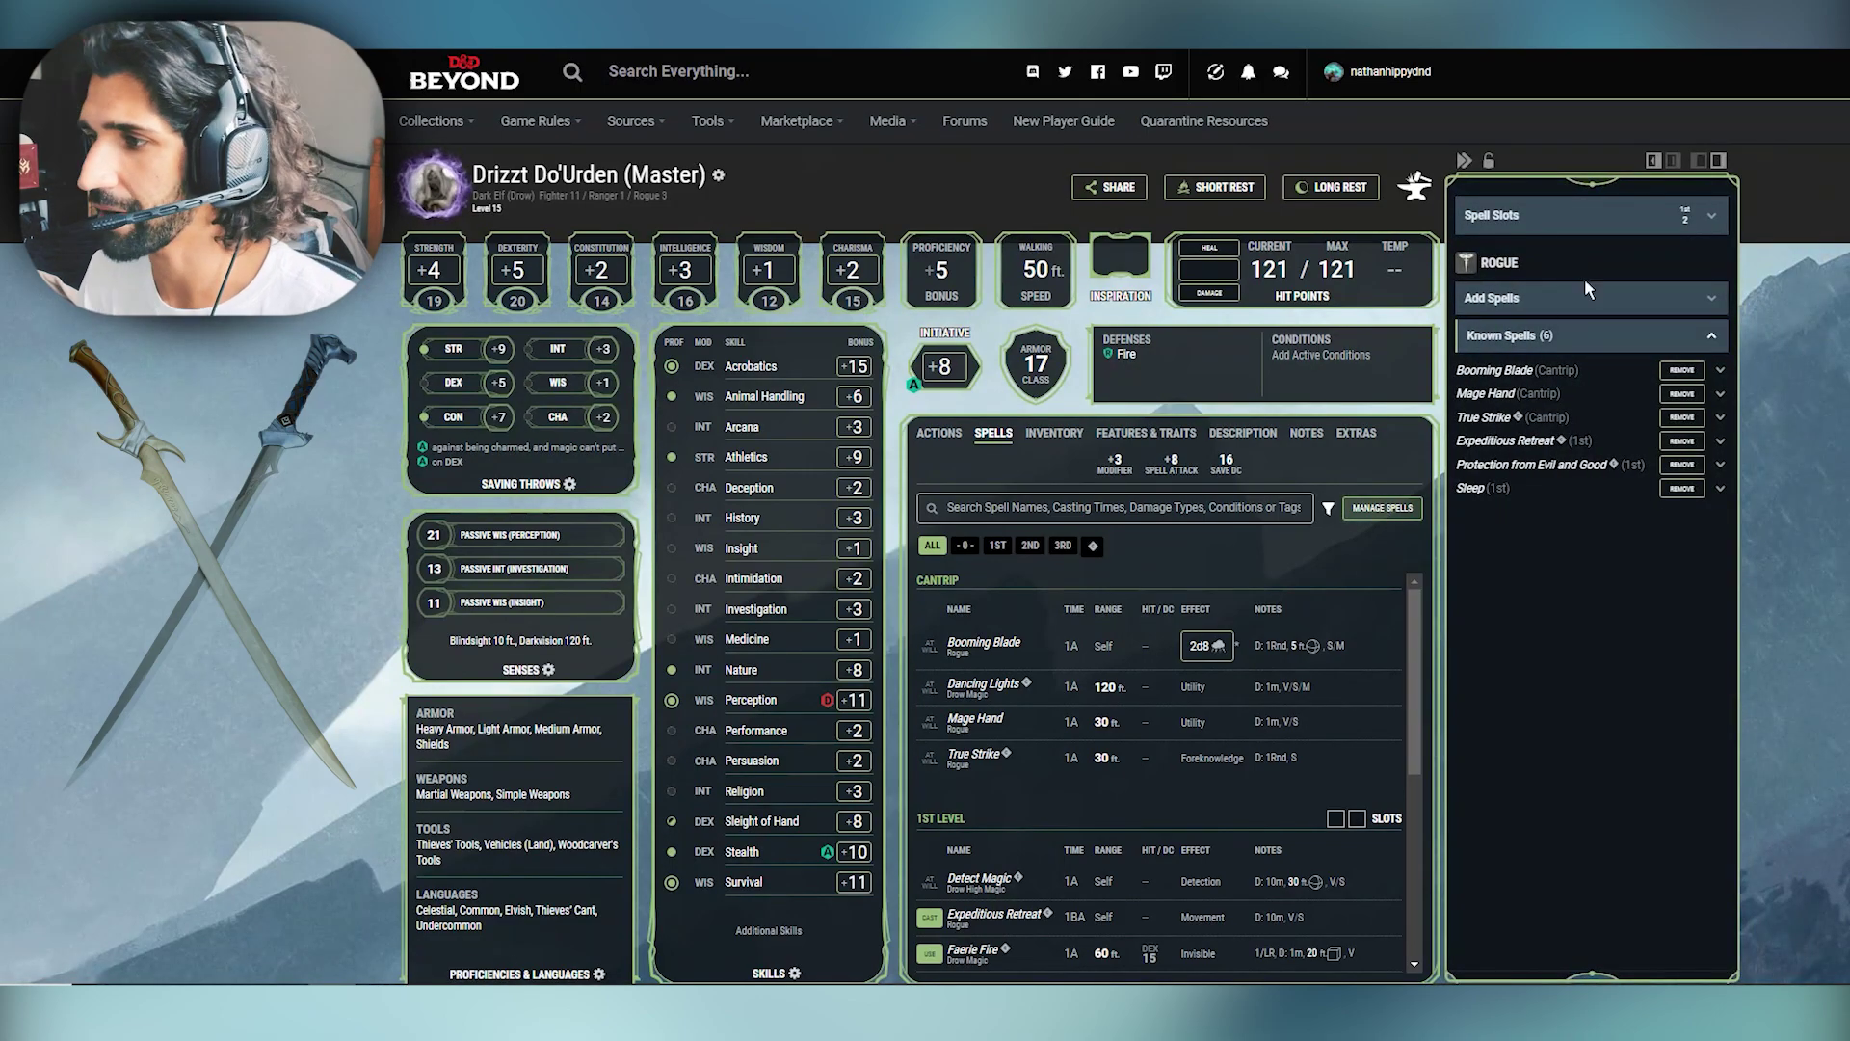
{"action": "left_click", "coordinate": [1605, 335]}
{"action": "left_click", "coordinate": [1607, 308]}
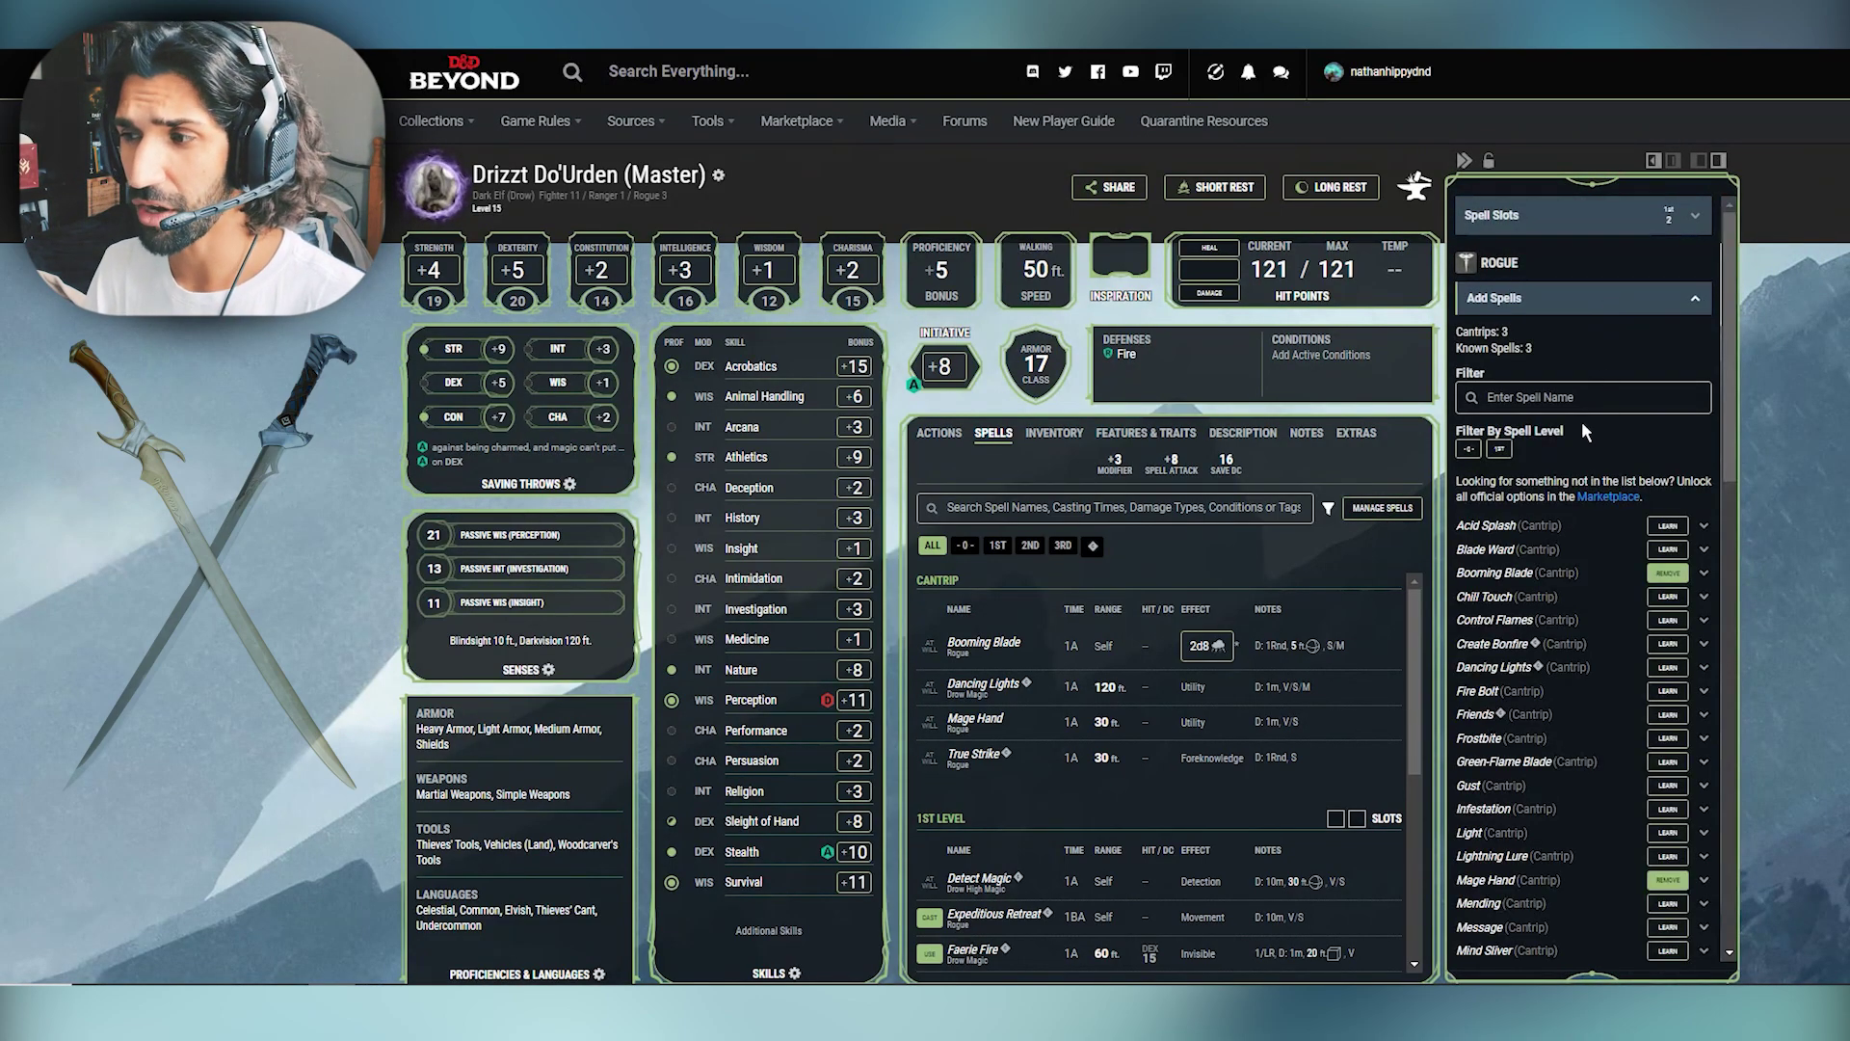
{"action": "scroll", "coordinate": [1571, 579], "scroll_direction": "down", "scroll_amount": 10}
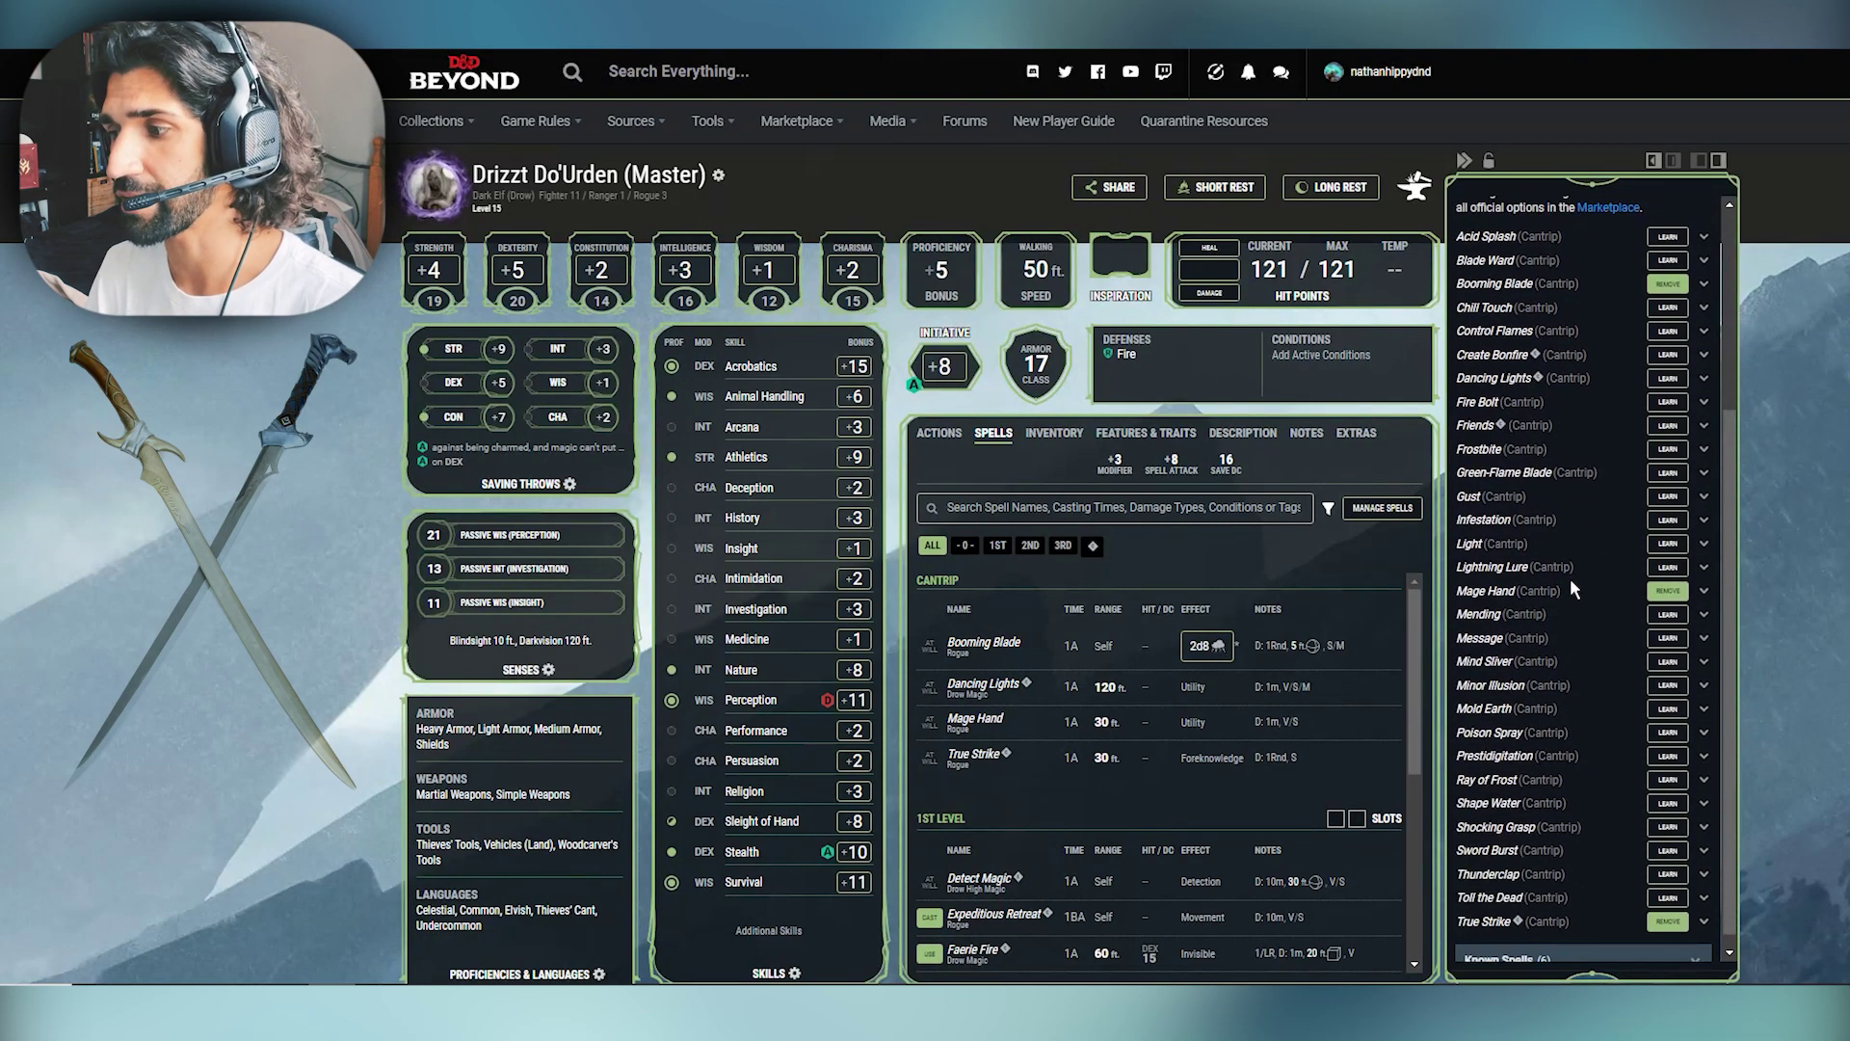
Step: Close spell management and read the details of the Mage Hand and True Strike cantrips
{"action": "scroll", "coordinate": [1571, 578], "scroll_direction": "up", "scroll_amount": 10}
{"action": "left_click", "coordinate": [1141, 609]}
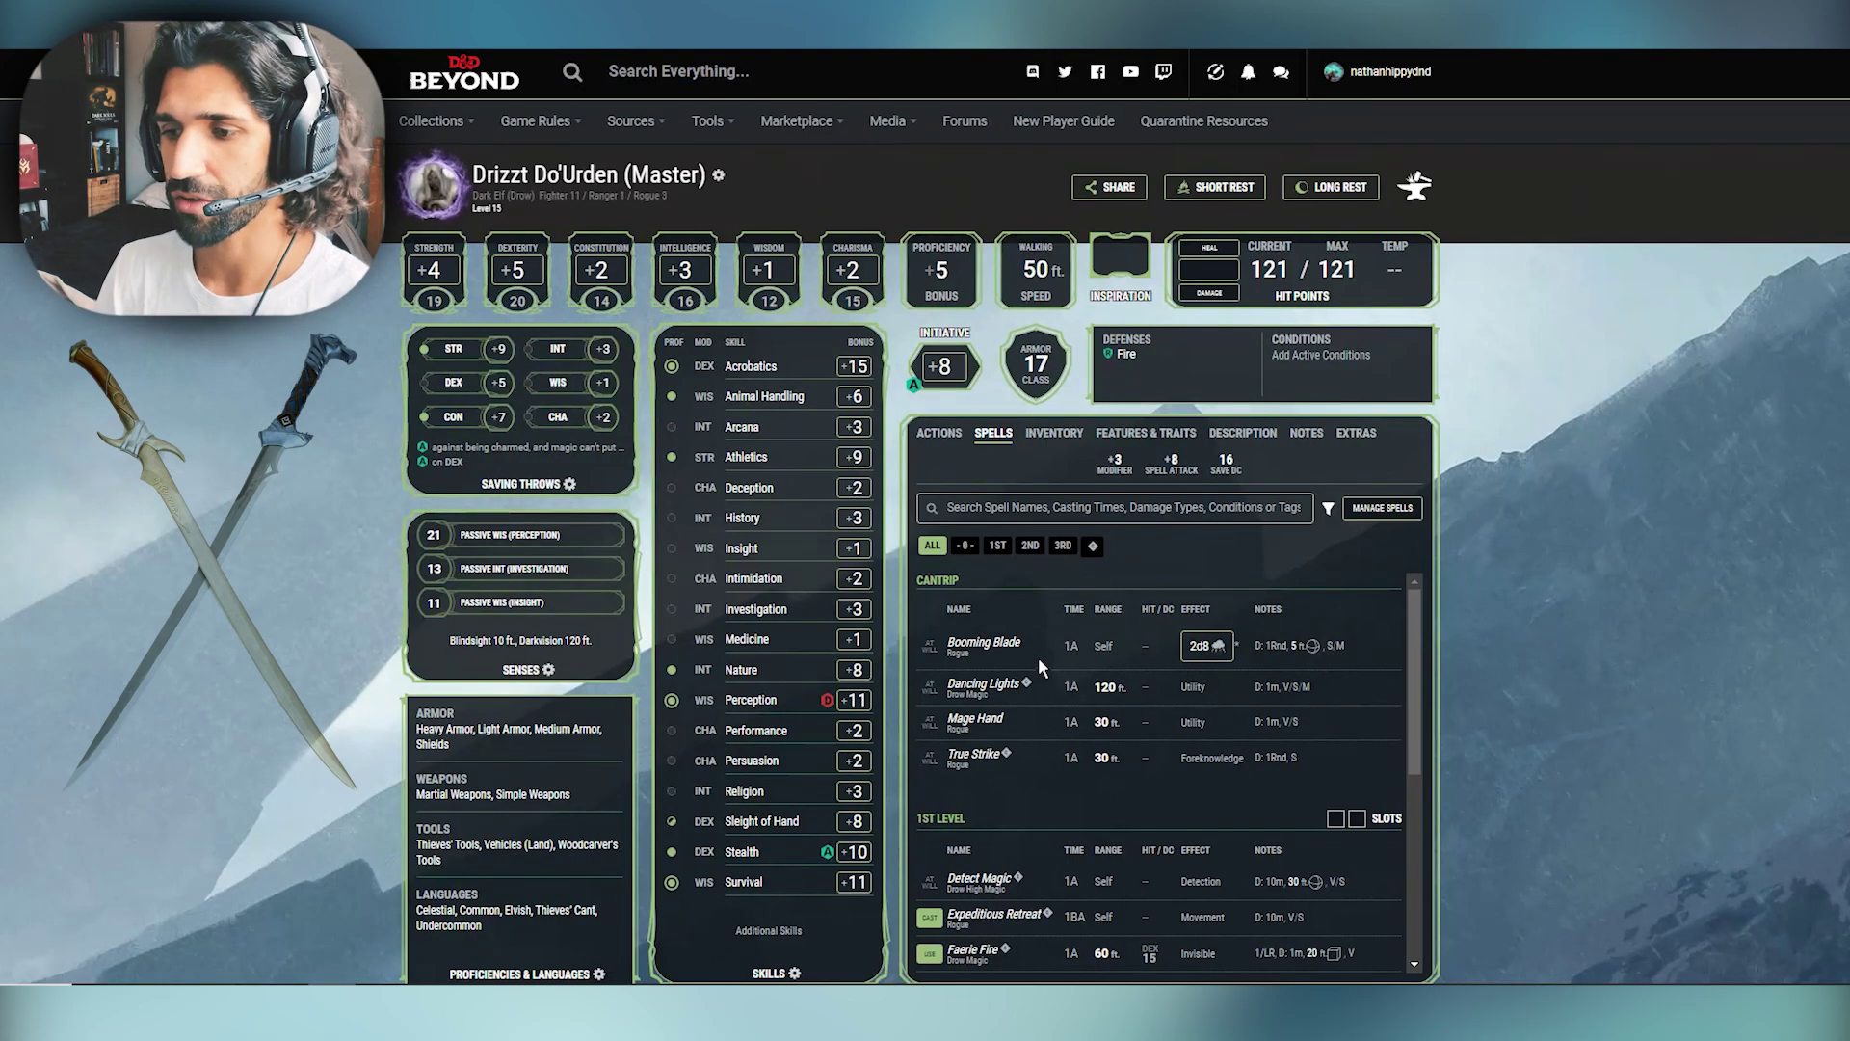
{"action": "left_click", "coordinate": [1019, 719]}
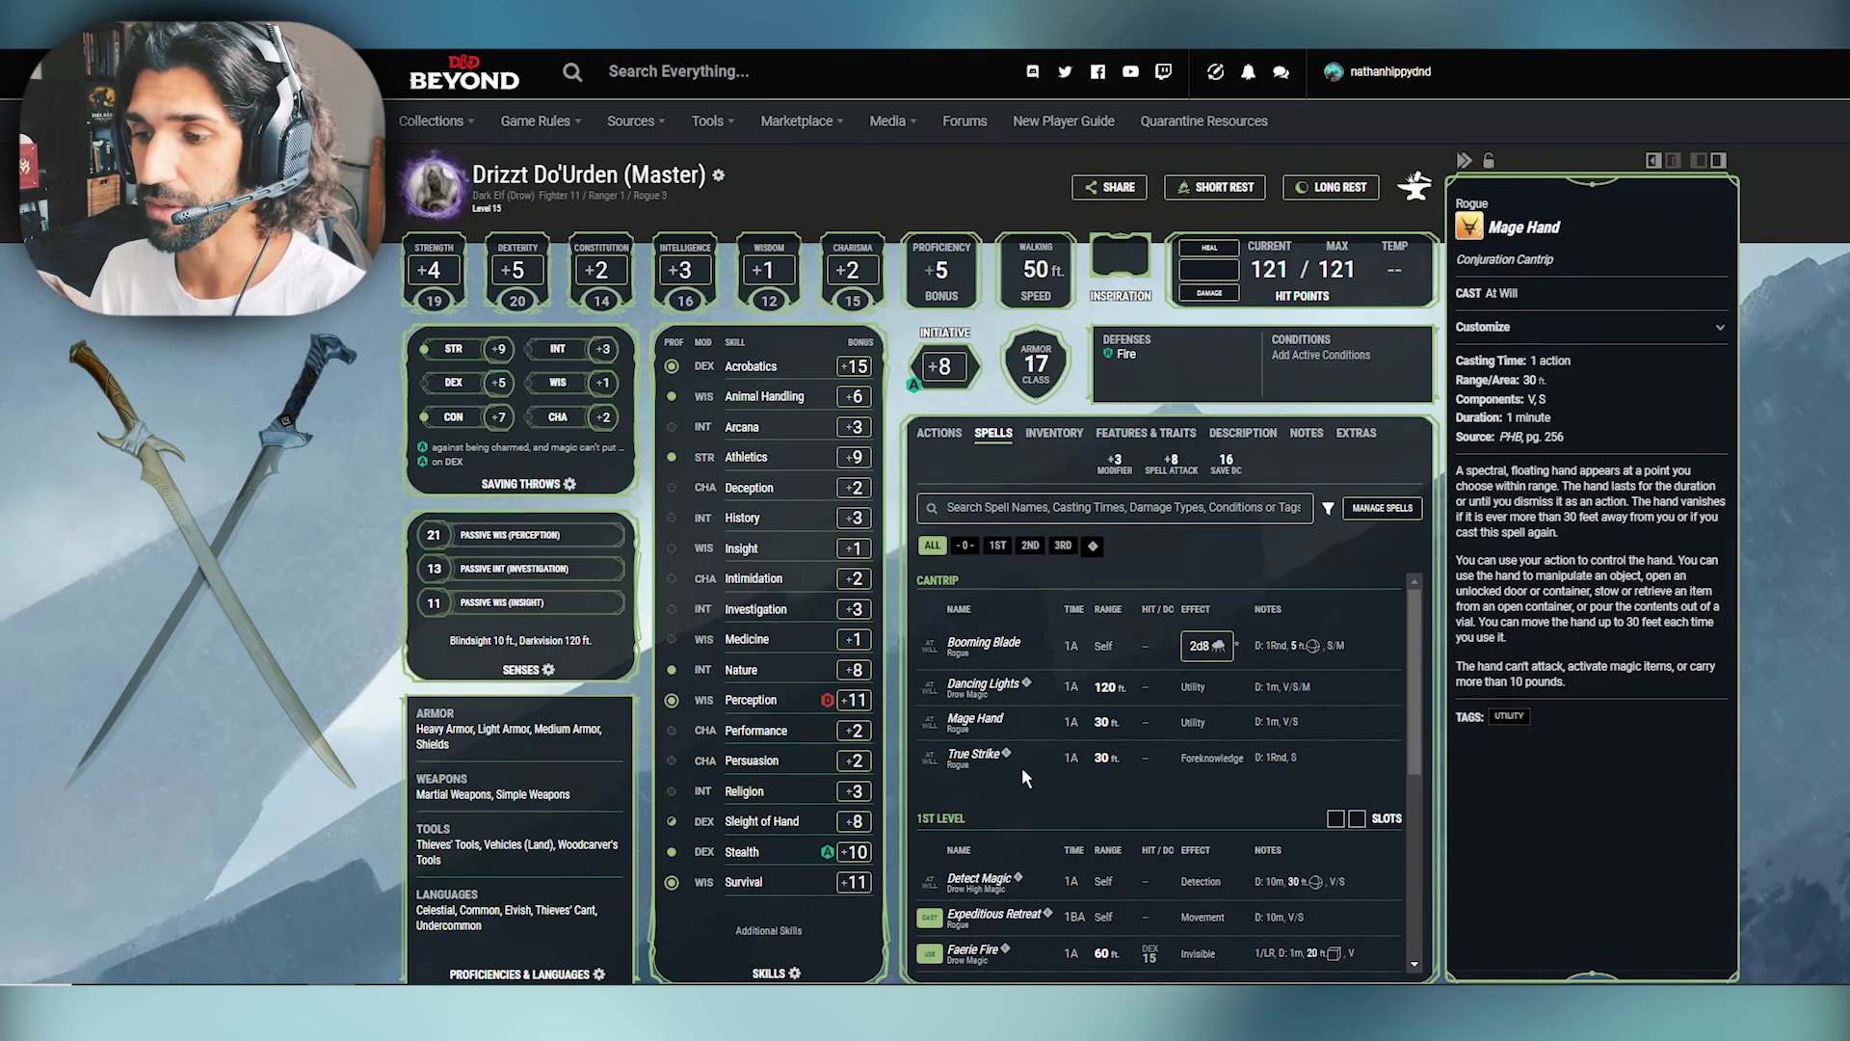
{"action": "left_click", "coordinate": [1020, 759]}
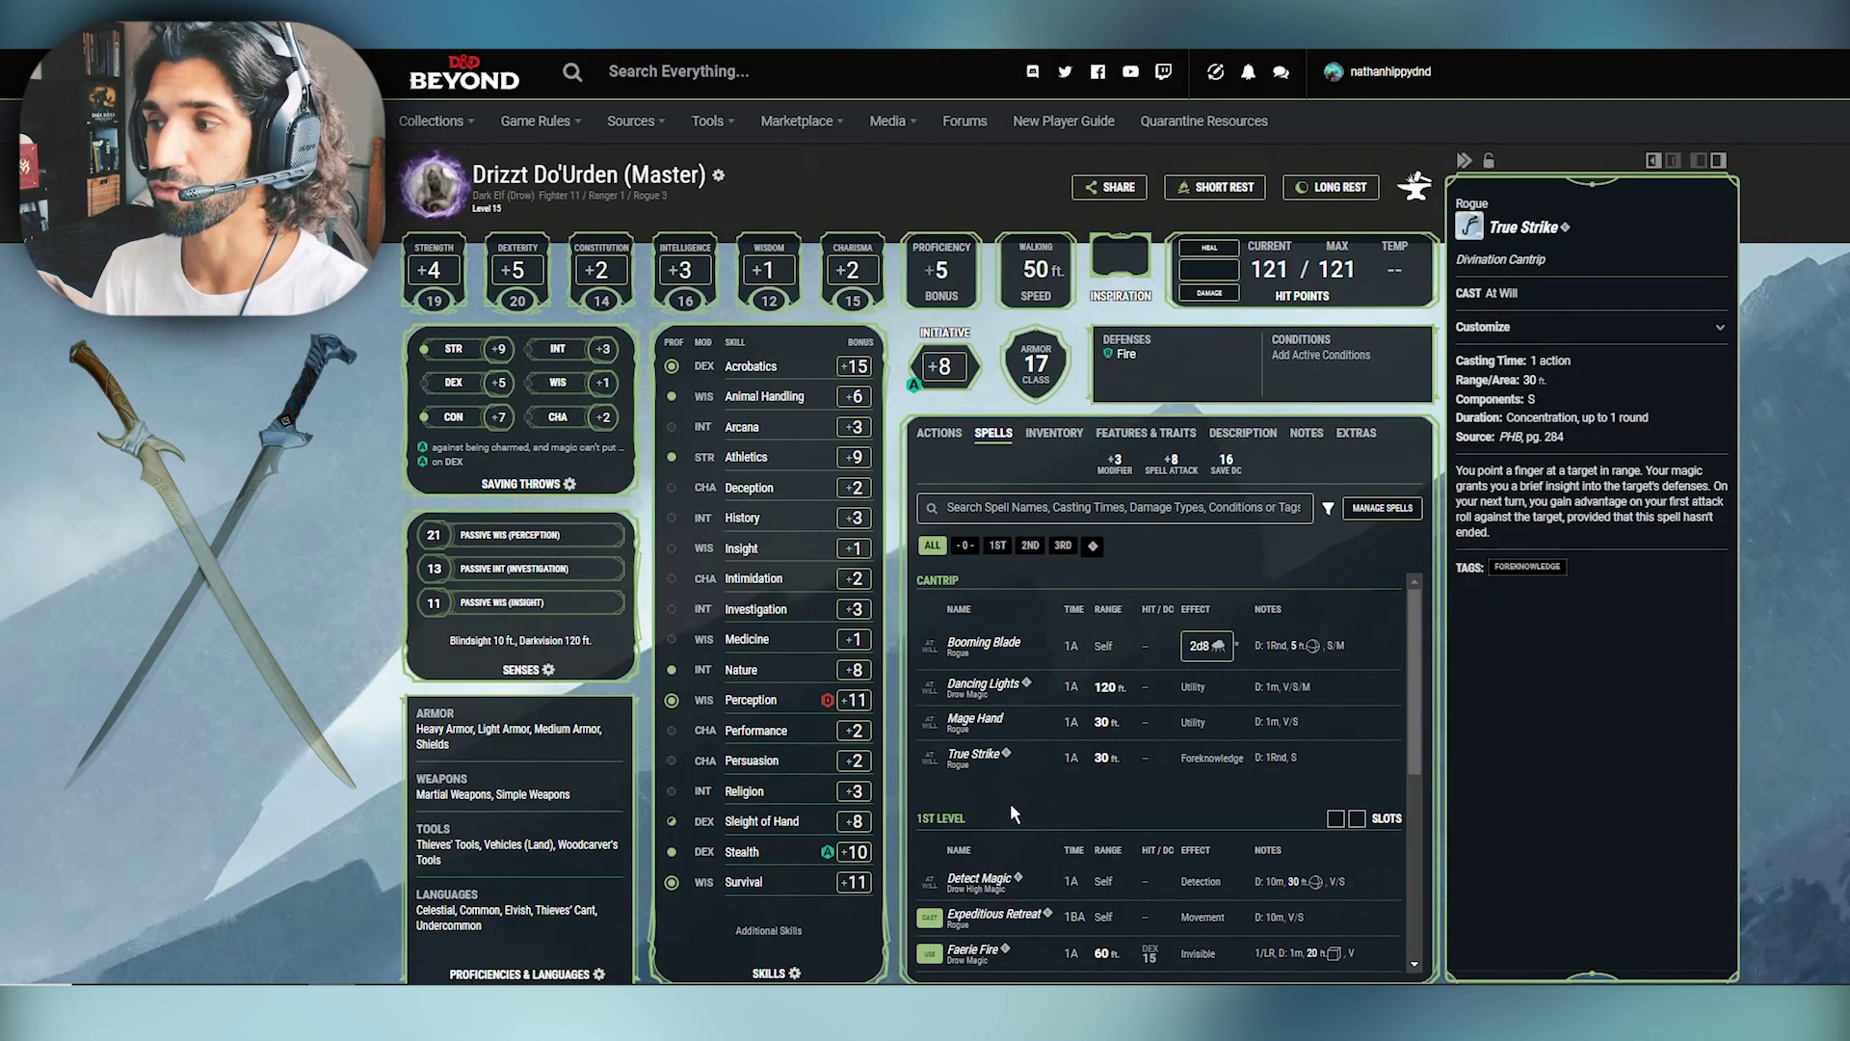
{"action": "left_click", "coordinate": [1025, 754]}
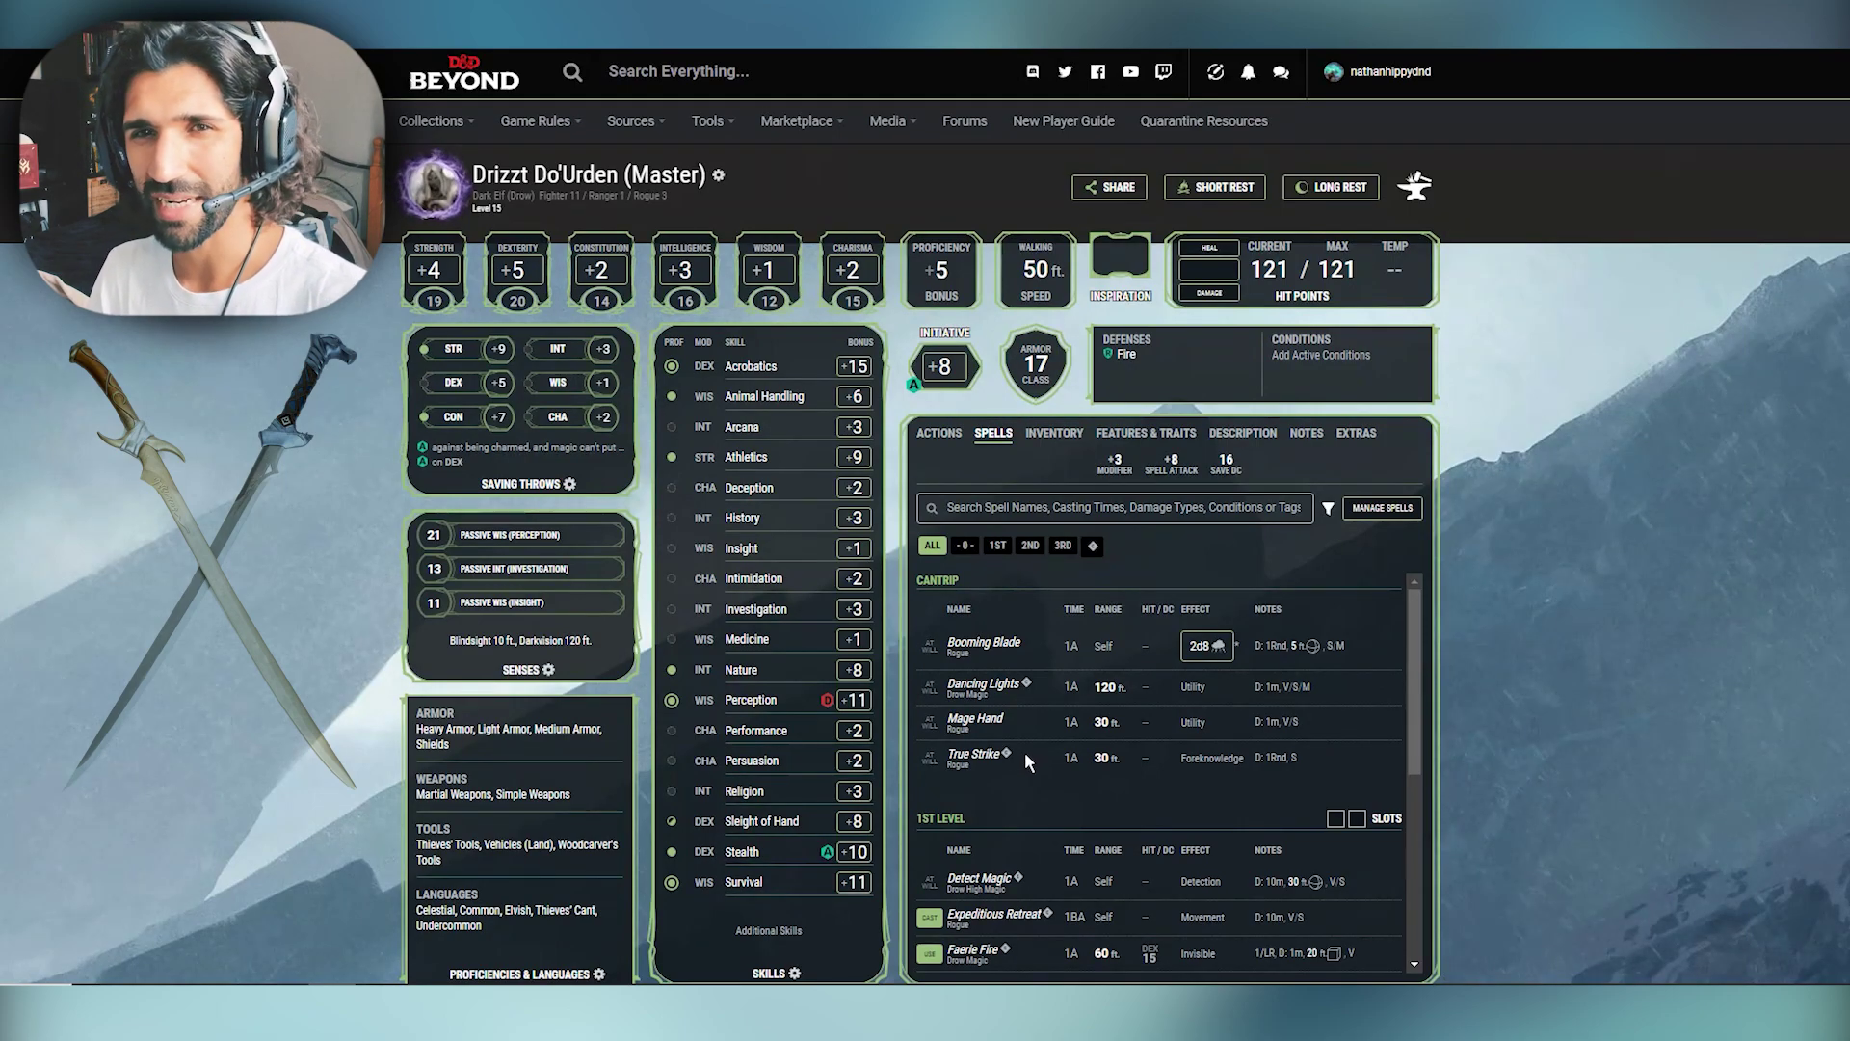
Step: Read the 1st-level spells Protection from Evil and Good and Sleep, and look over the 2nd- and 3rd-level spells
{"action": "scroll", "coordinate": [1026, 762], "scroll_direction": "down", "scroll_amount": 1}
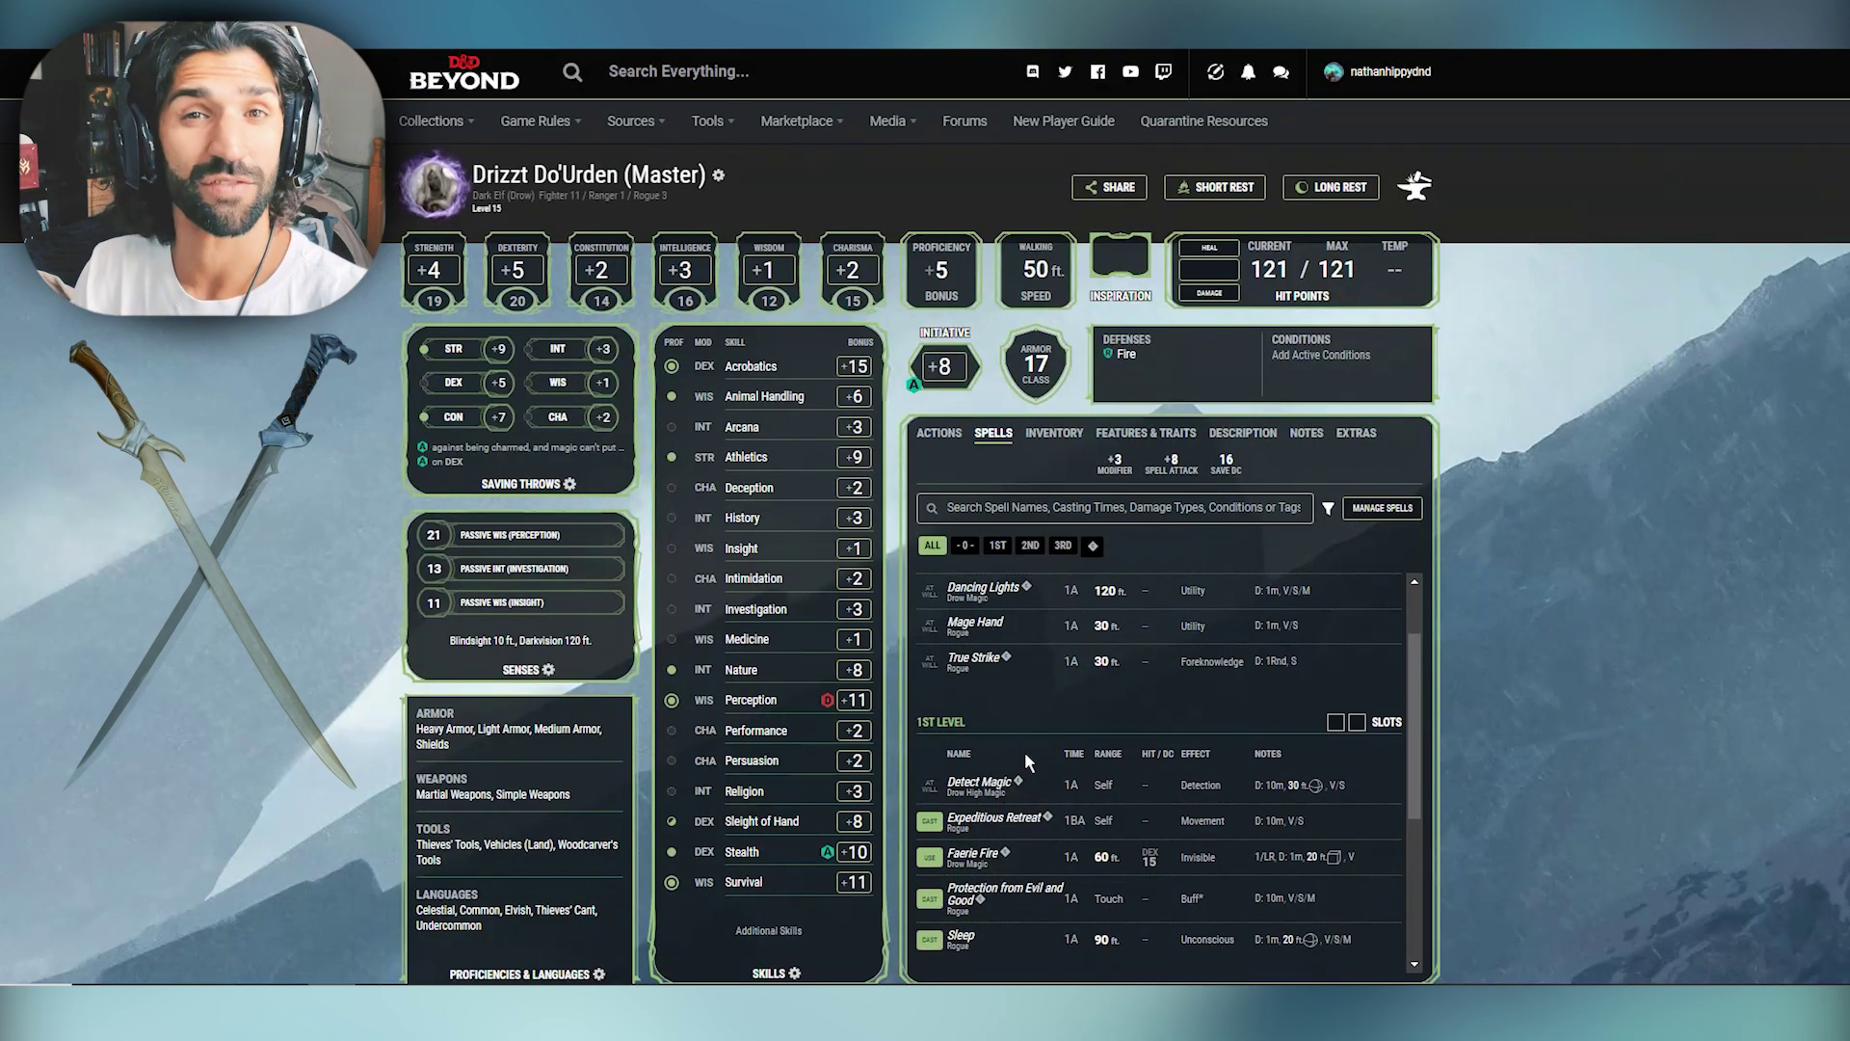
{"action": "scroll", "coordinate": [1035, 694], "scroll_direction": "down", "scroll_amount": 1}
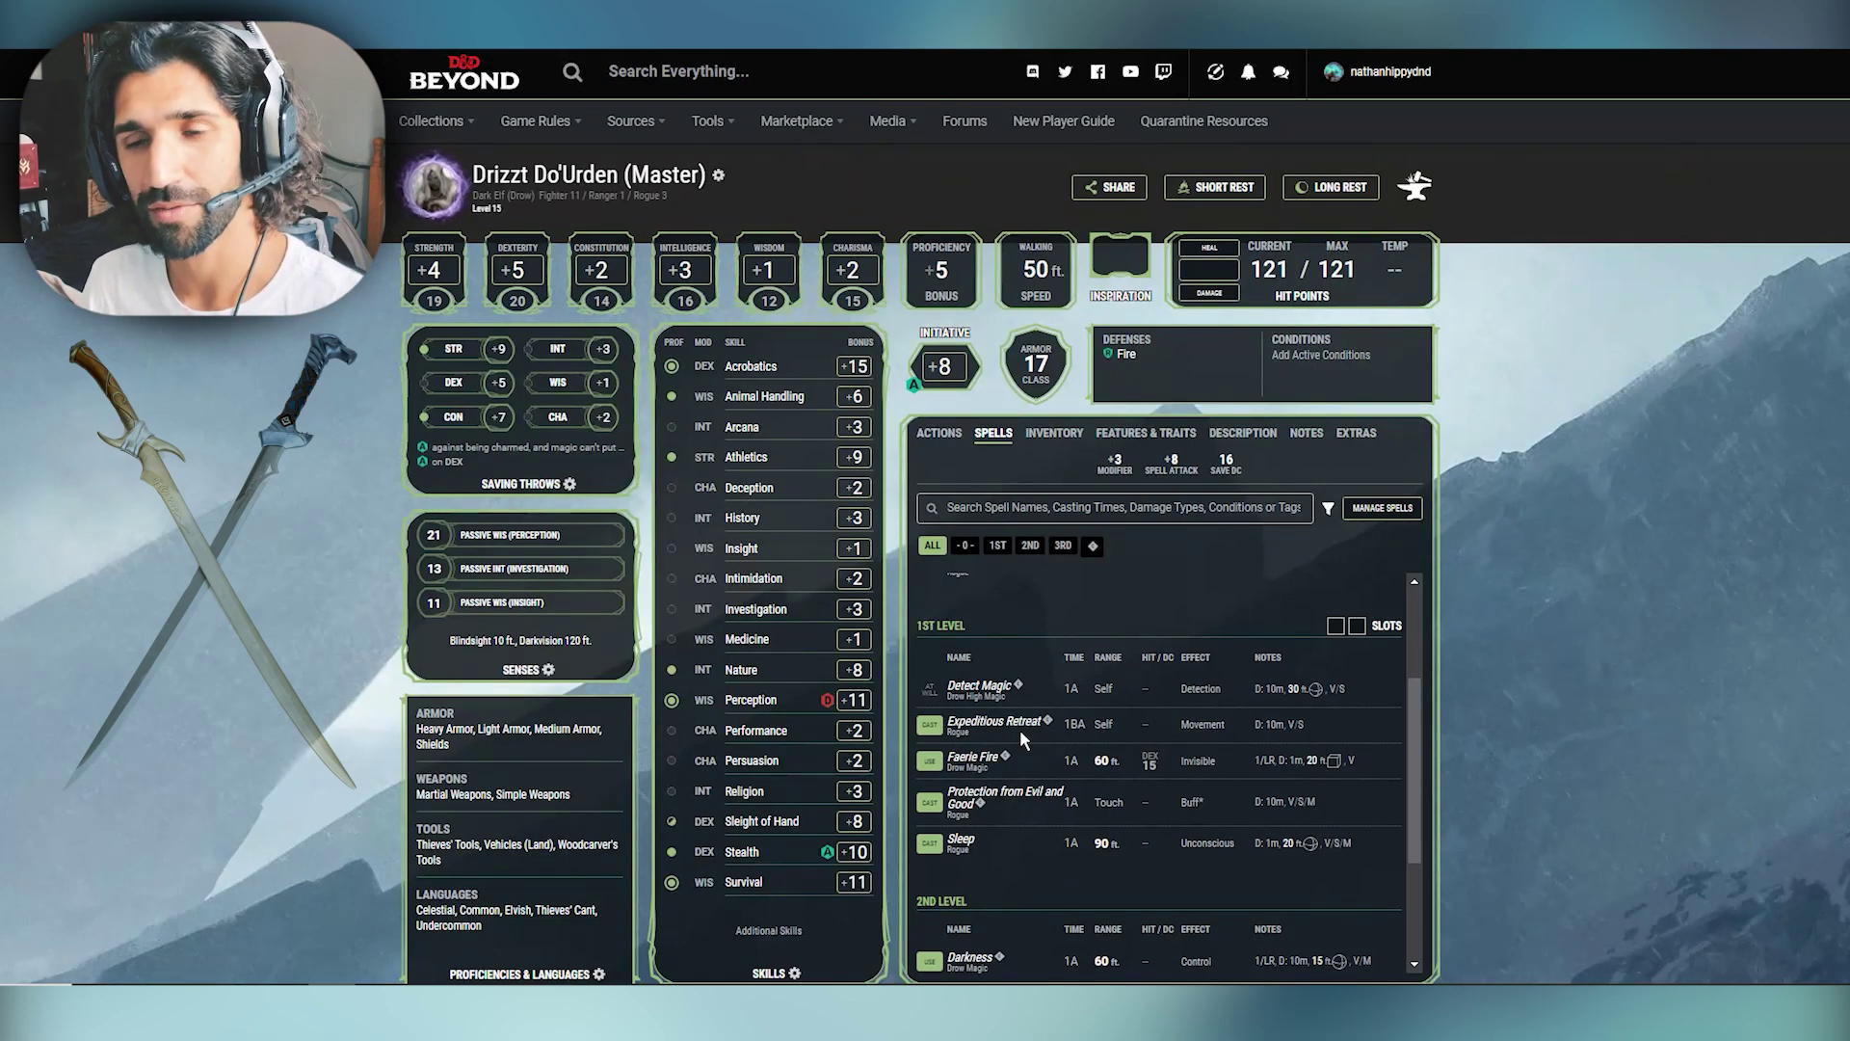
{"action": "left_click", "coordinate": [1025, 809]}
{"action": "scroll", "coordinate": [1041, 762], "scroll_direction": "down", "scroll_amount": 2}
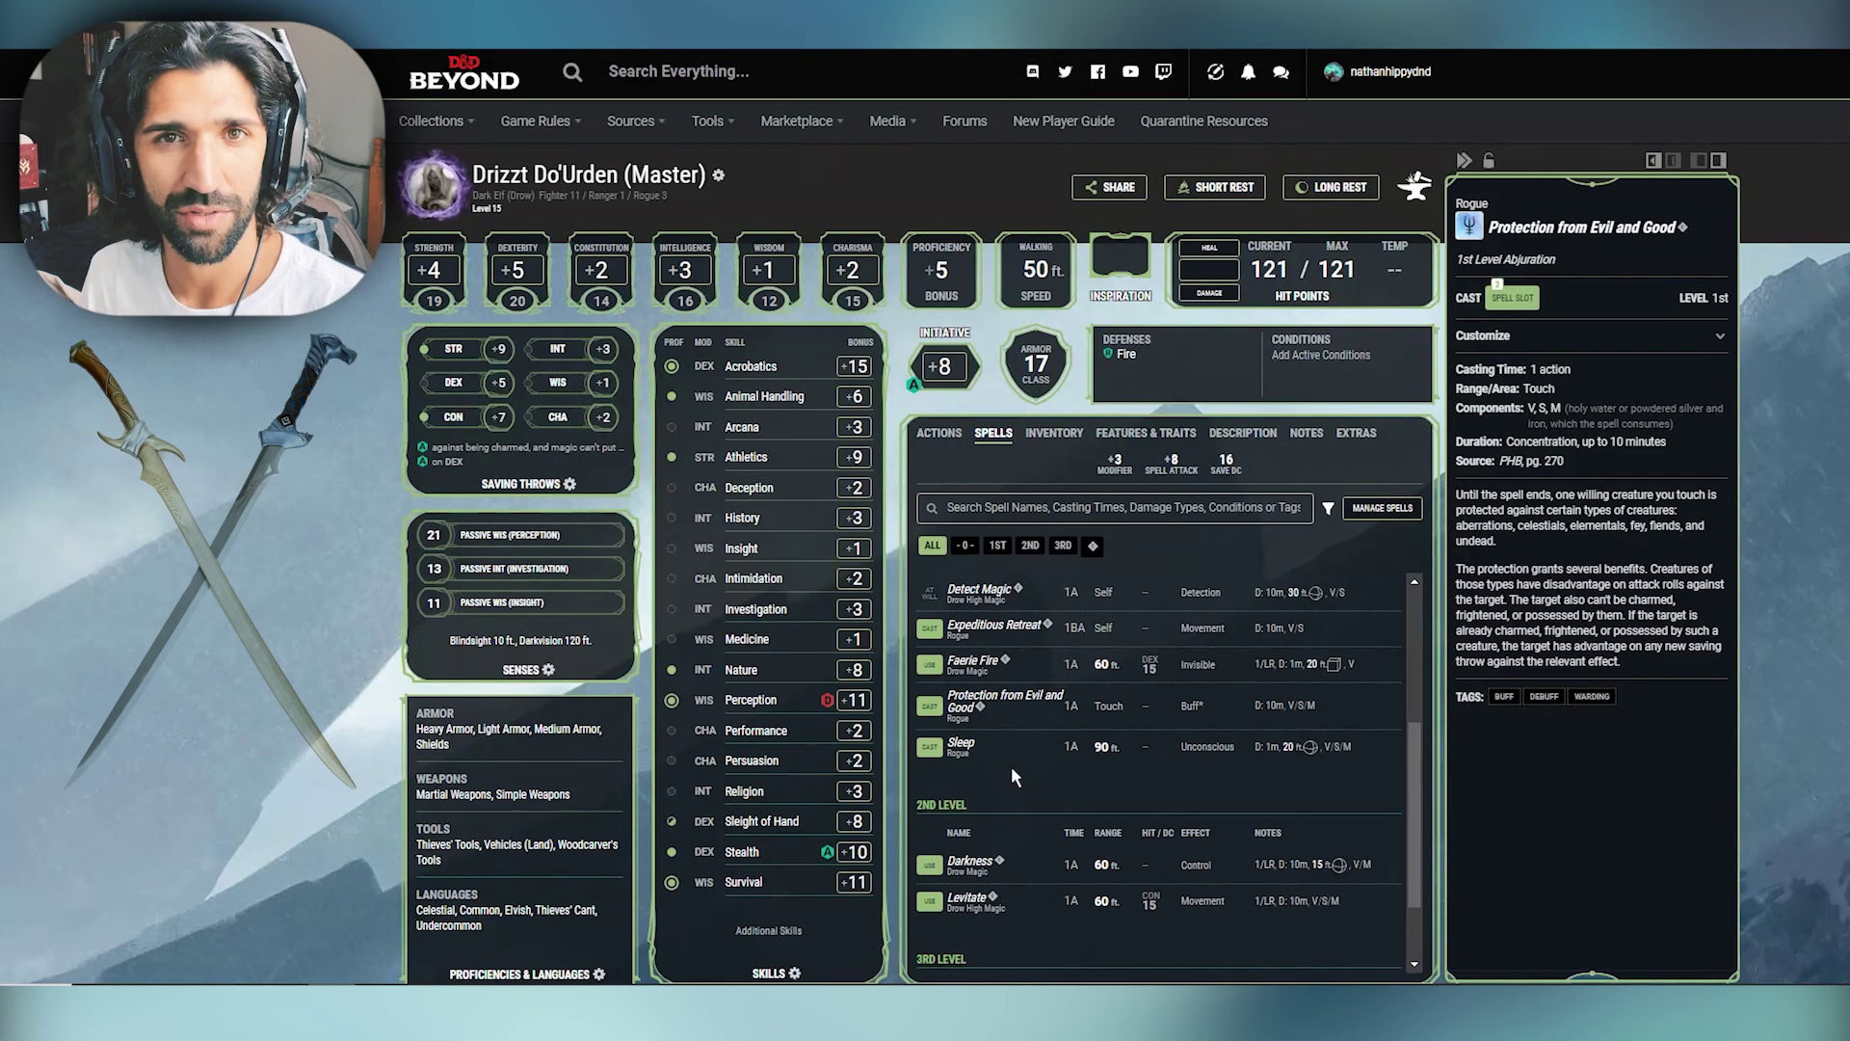
{"action": "left_click", "coordinate": [1026, 751]}
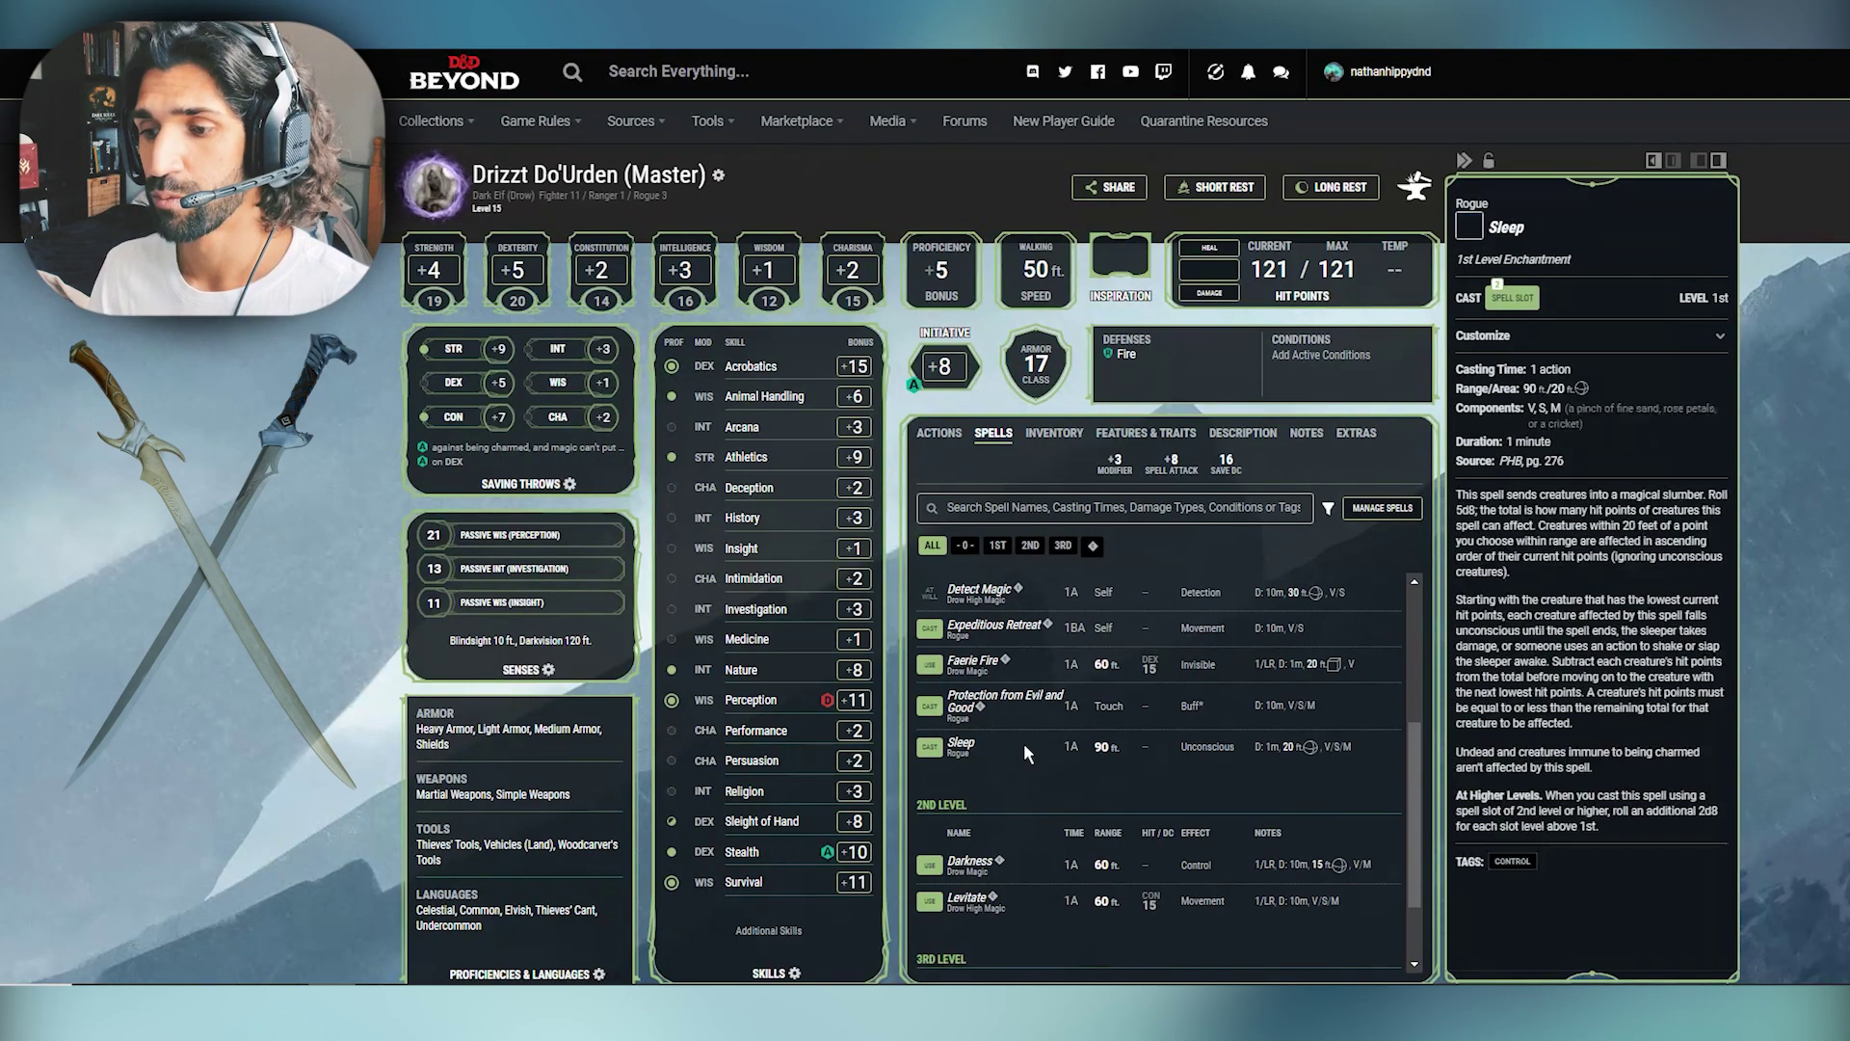
{"action": "scroll", "coordinate": [1014, 798], "scroll_direction": "down", "scroll_amount": 2}
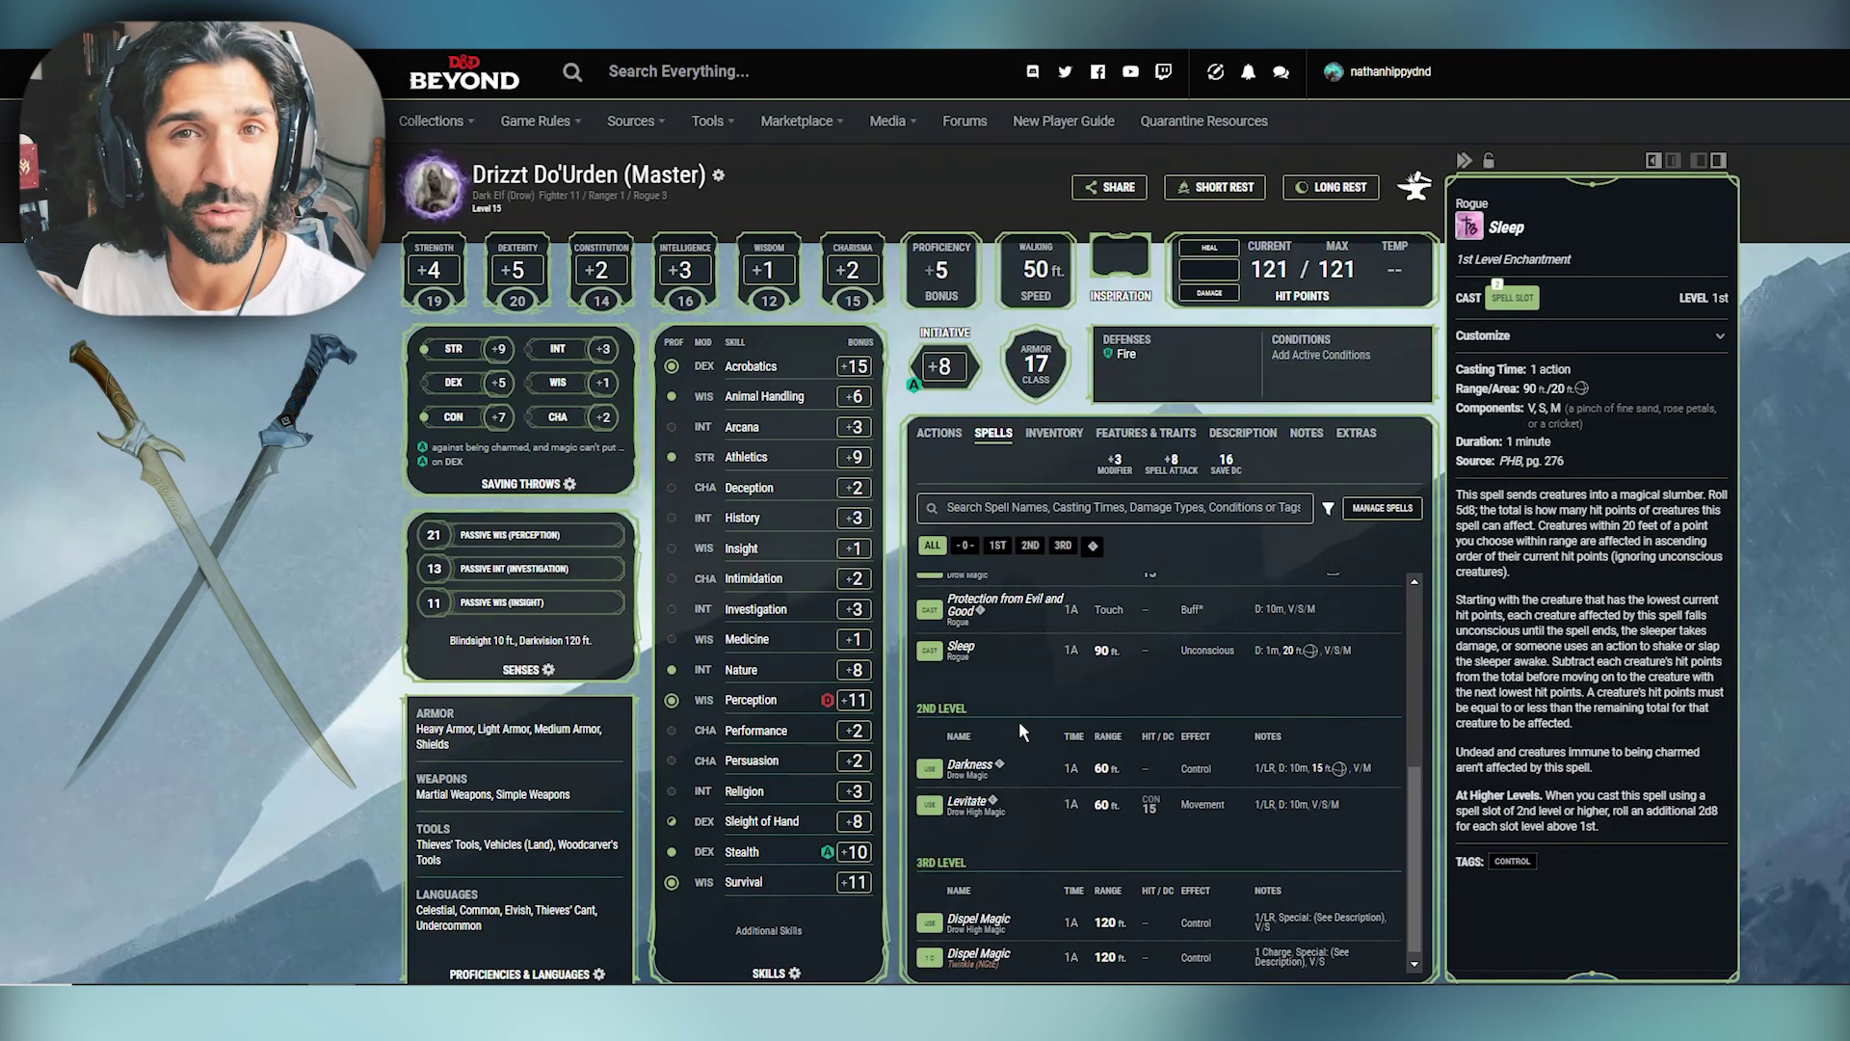
{"action": "scroll", "coordinate": [1062, 703], "scroll_direction": "down", "scroll_amount": 1}
{"action": "left_click", "coordinate": [1050, 732]}
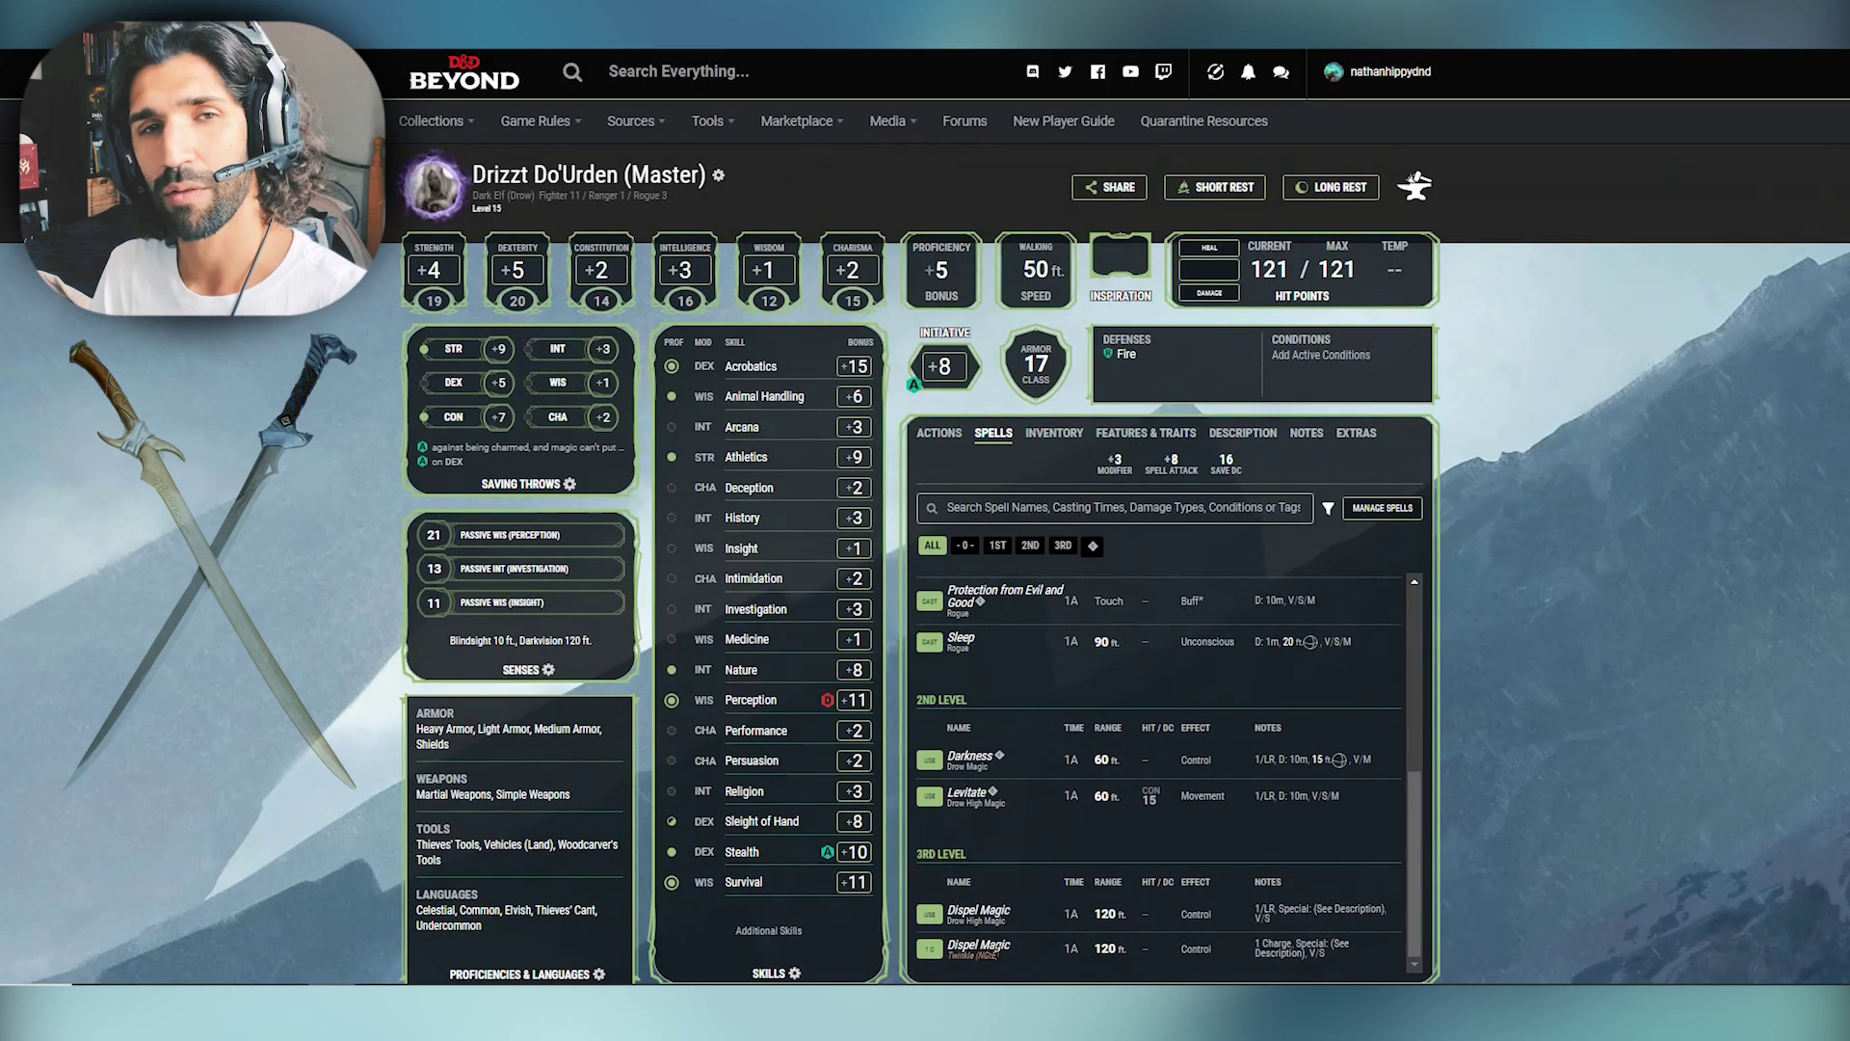
Step: Show the Master's inventory and read the full description of the Twinkle scimitar, including Drow Sleeping Poison and Blessing of the Djinn
{"action": "scroll", "coordinate": [1043, 770], "scroll_direction": "up", "scroll_amount": 10}
{"action": "left_click", "coordinate": [1073, 436]}
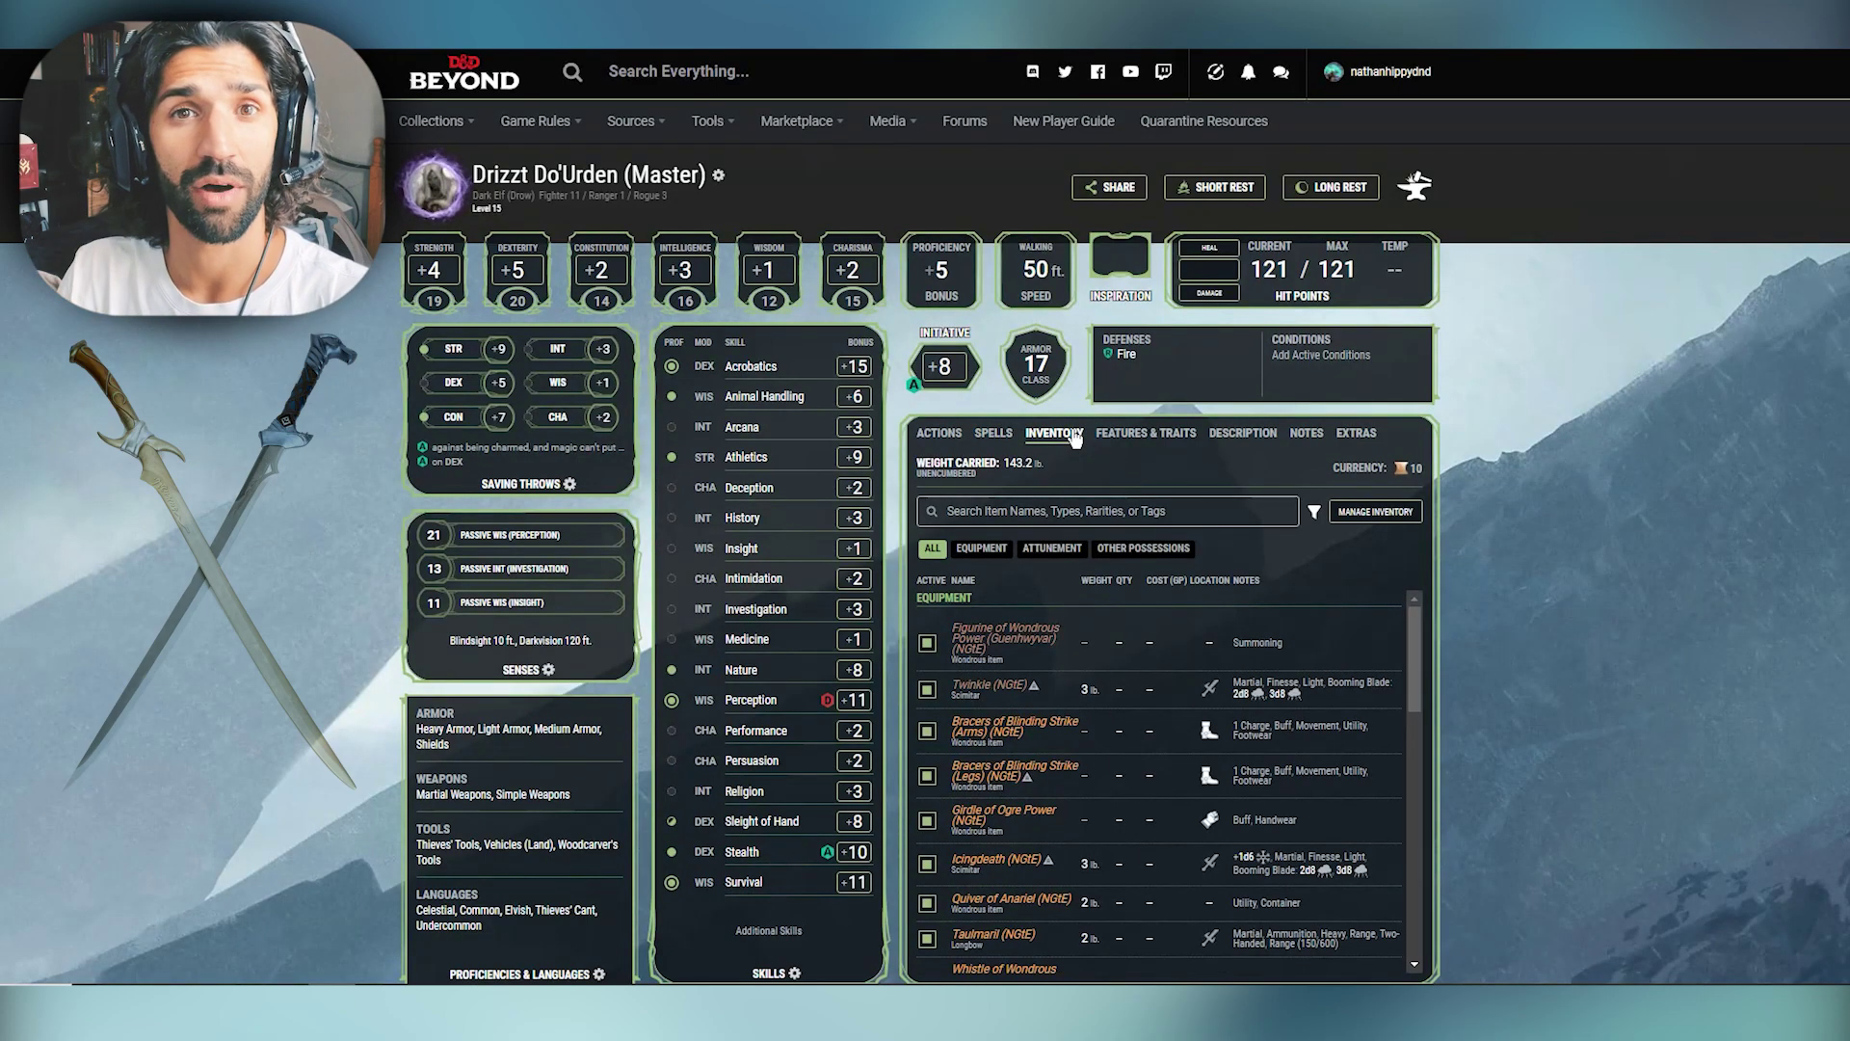
{"action": "left_click", "coordinate": [1054, 686]}
{"action": "scroll", "coordinate": [1629, 602], "scroll_direction": "down", "scroll_amount": 2}
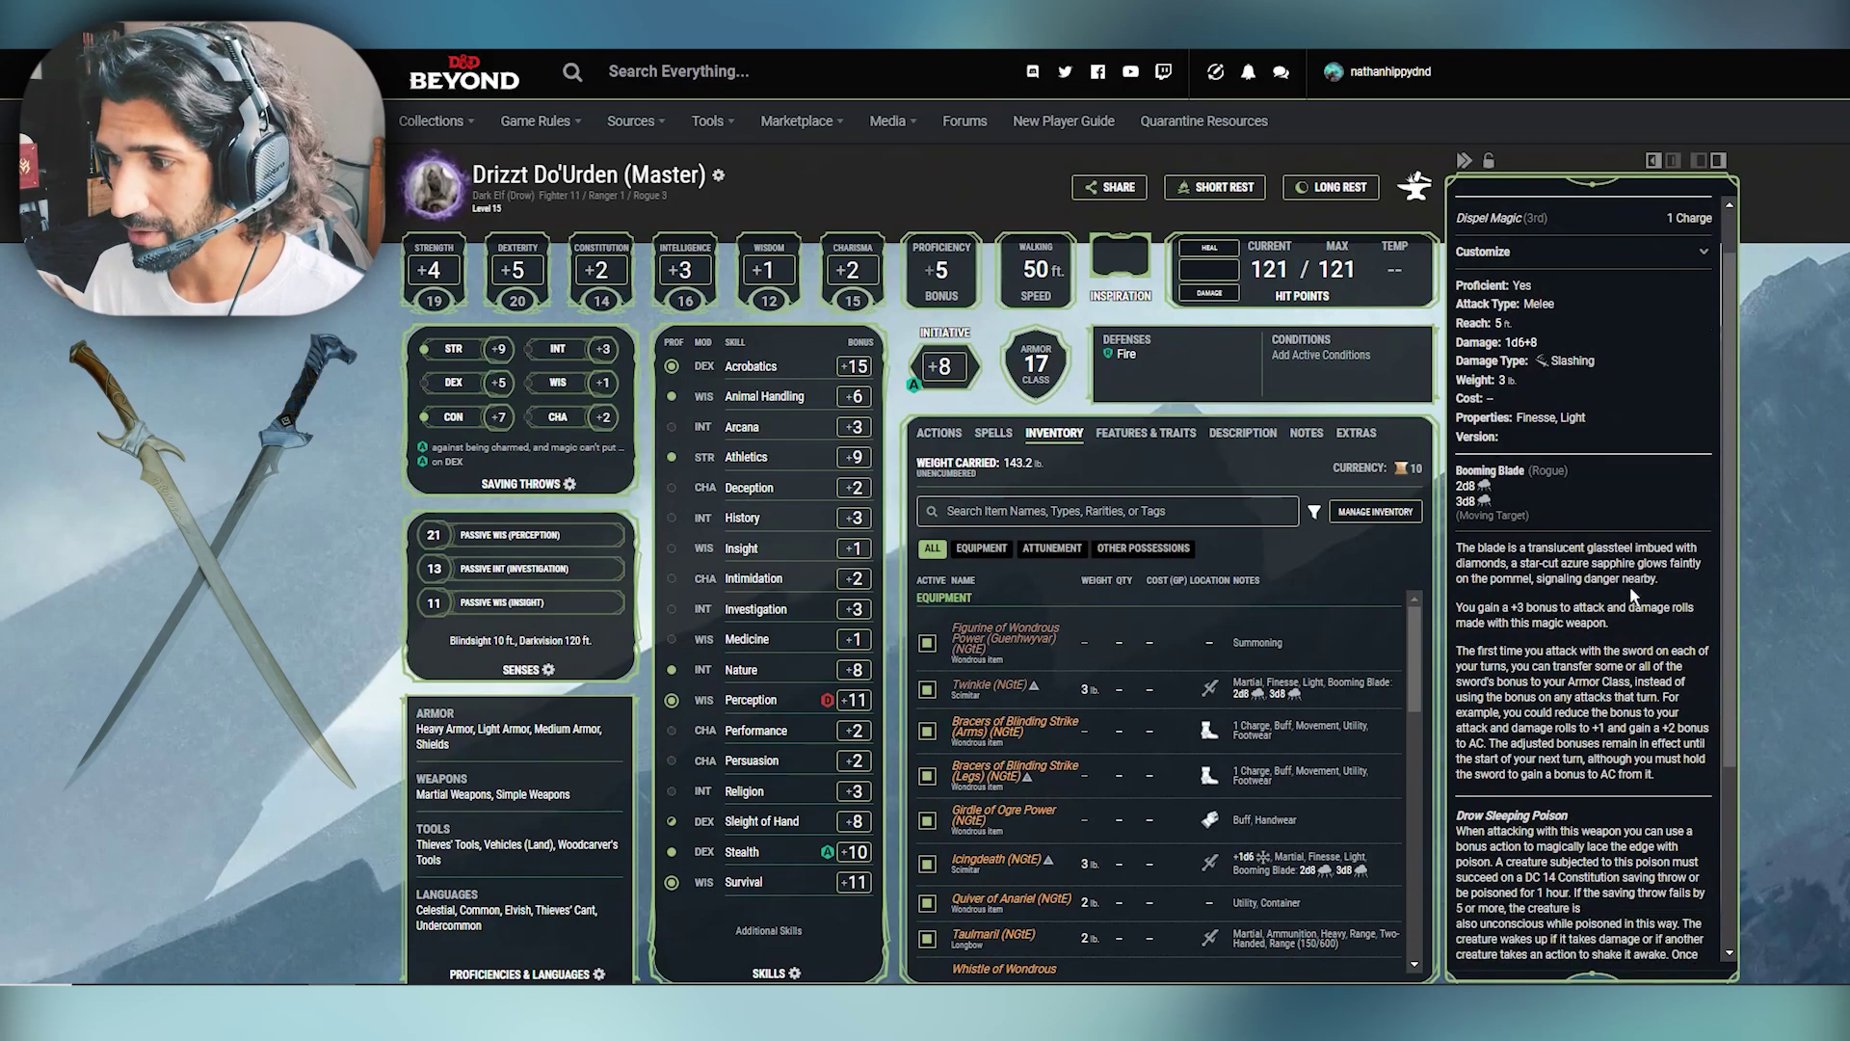
{"action": "scroll", "coordinate": [1646, 595], "scroll_direction": "up", "scroll_amount": 2}
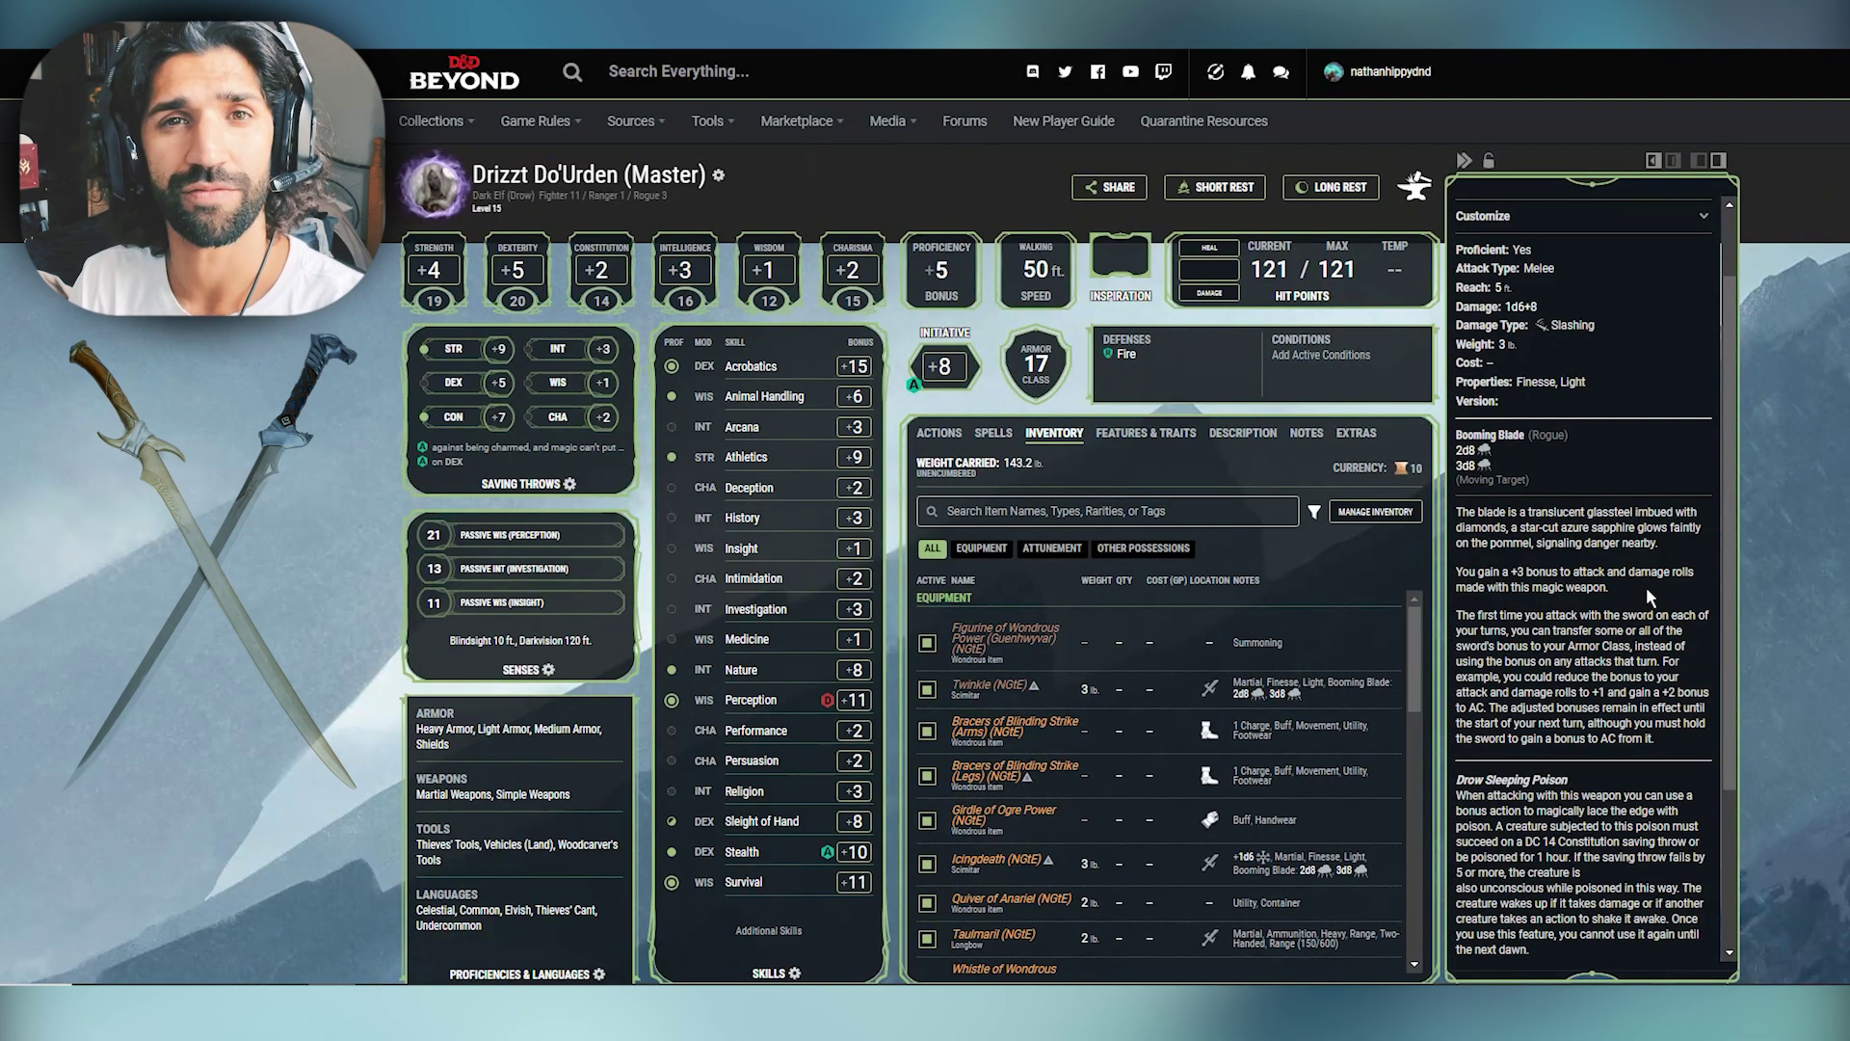
{"action": "scroll", "coordinate": [1646, 587], "scroll_direction": "down", "scroll_amount": 3}
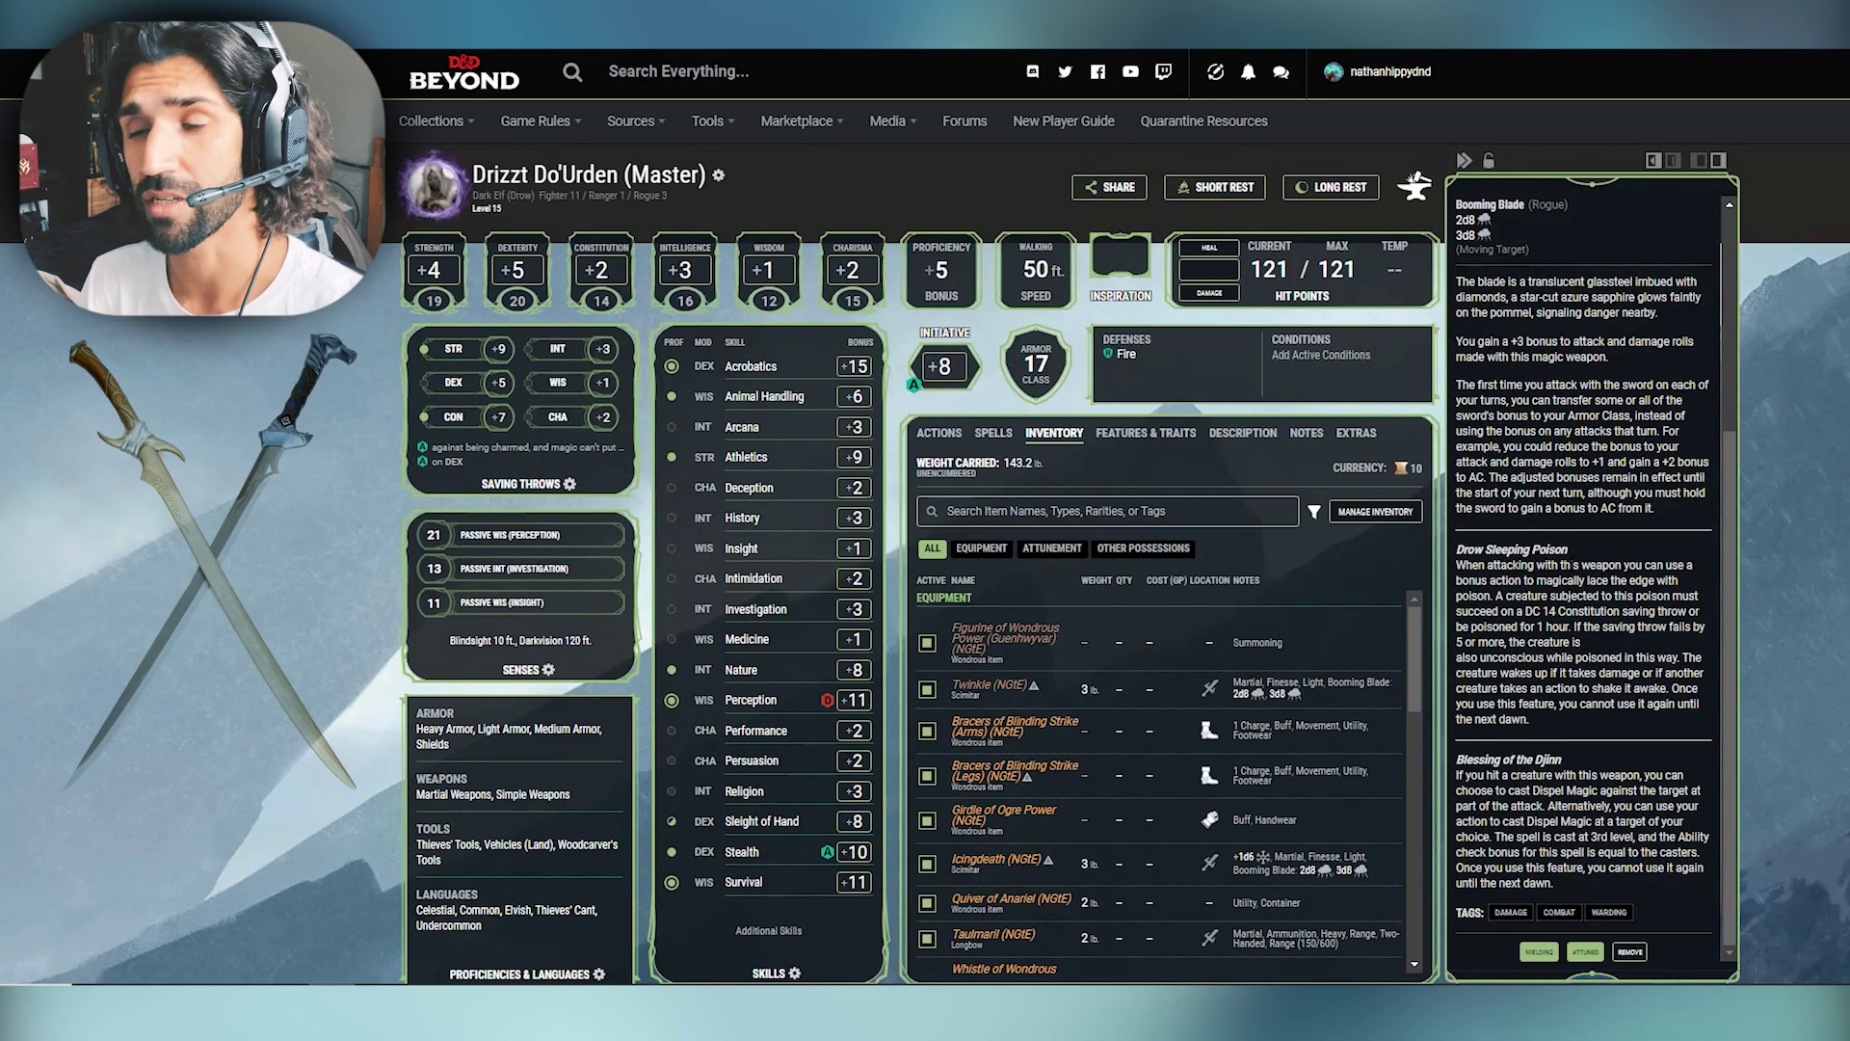
{"action": "scroll", "coordinate": [1583, 578], "scroll_direction": "up", "scroll_amount": 5}
{"action": "scroll", "coordinate": [1583, 578], "scroll_direction": "down", "scroll_amount": 5}
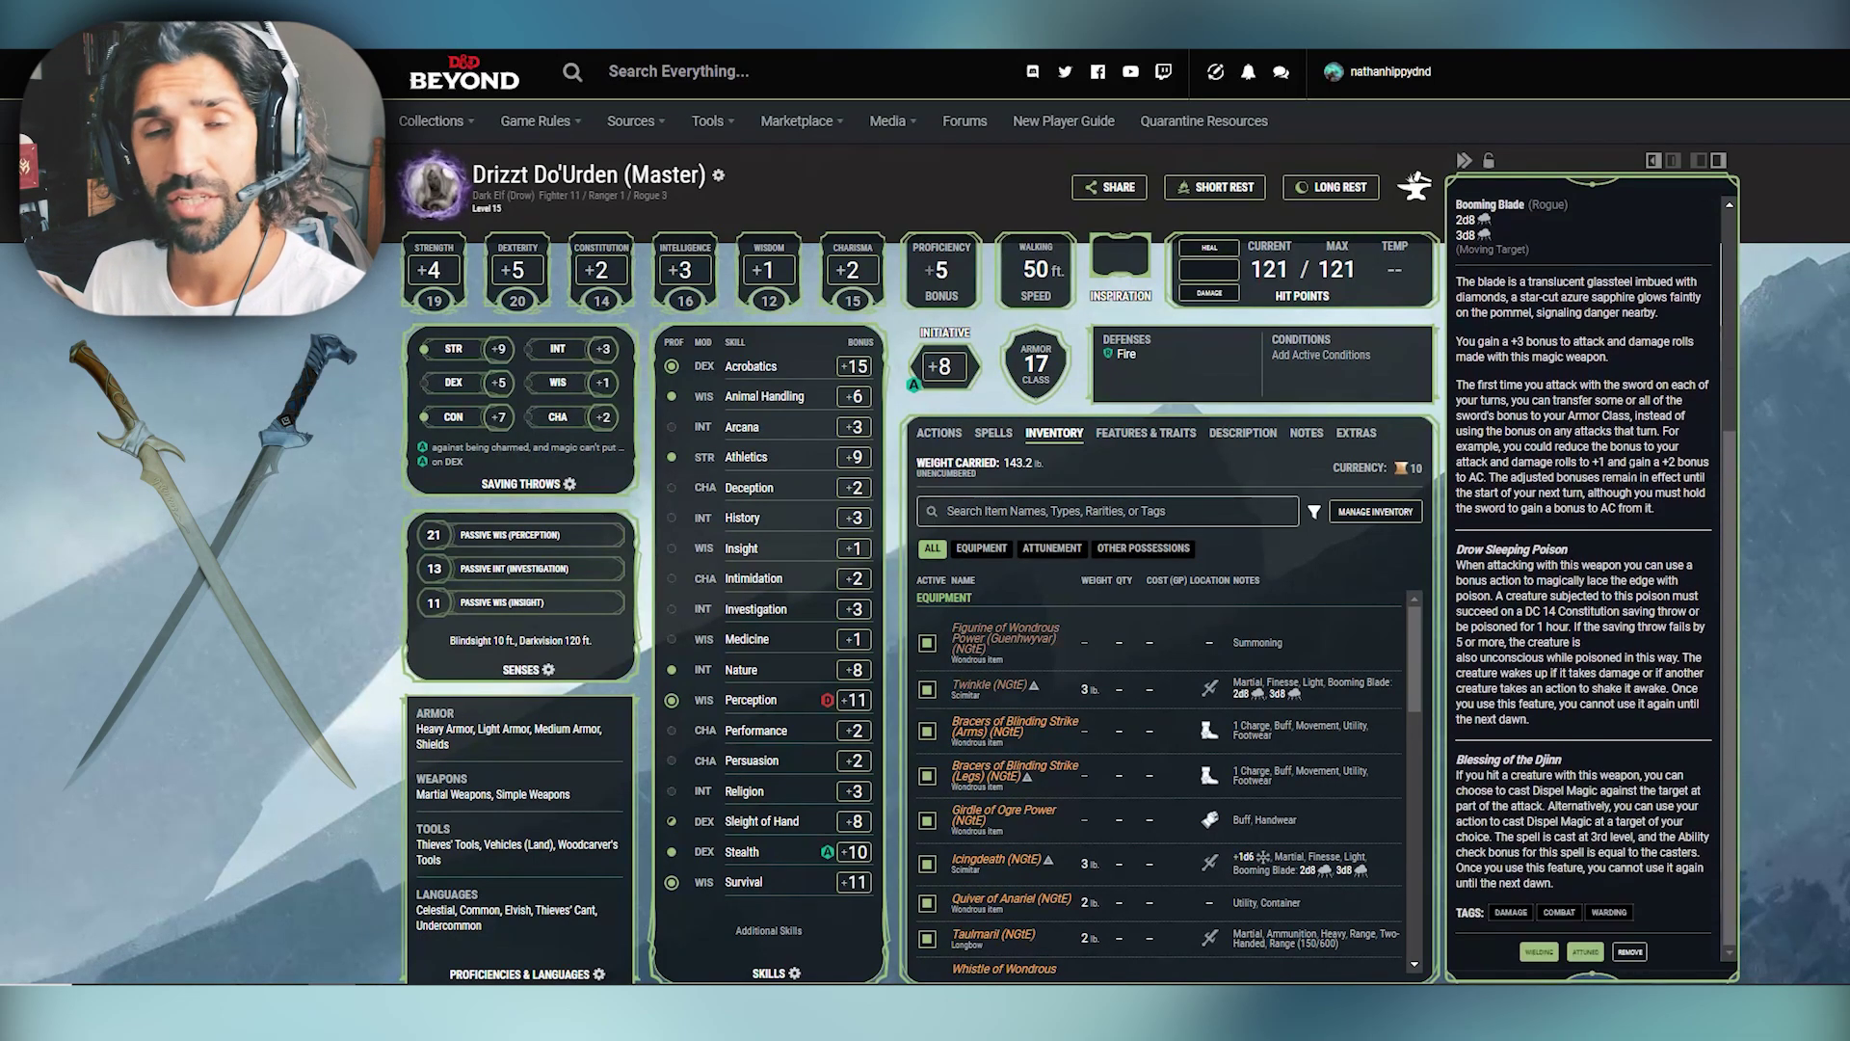
{"action": "scroll", "coordinate": [1579, 737], "scroll_direction": "down", "scroll_amount": 1}
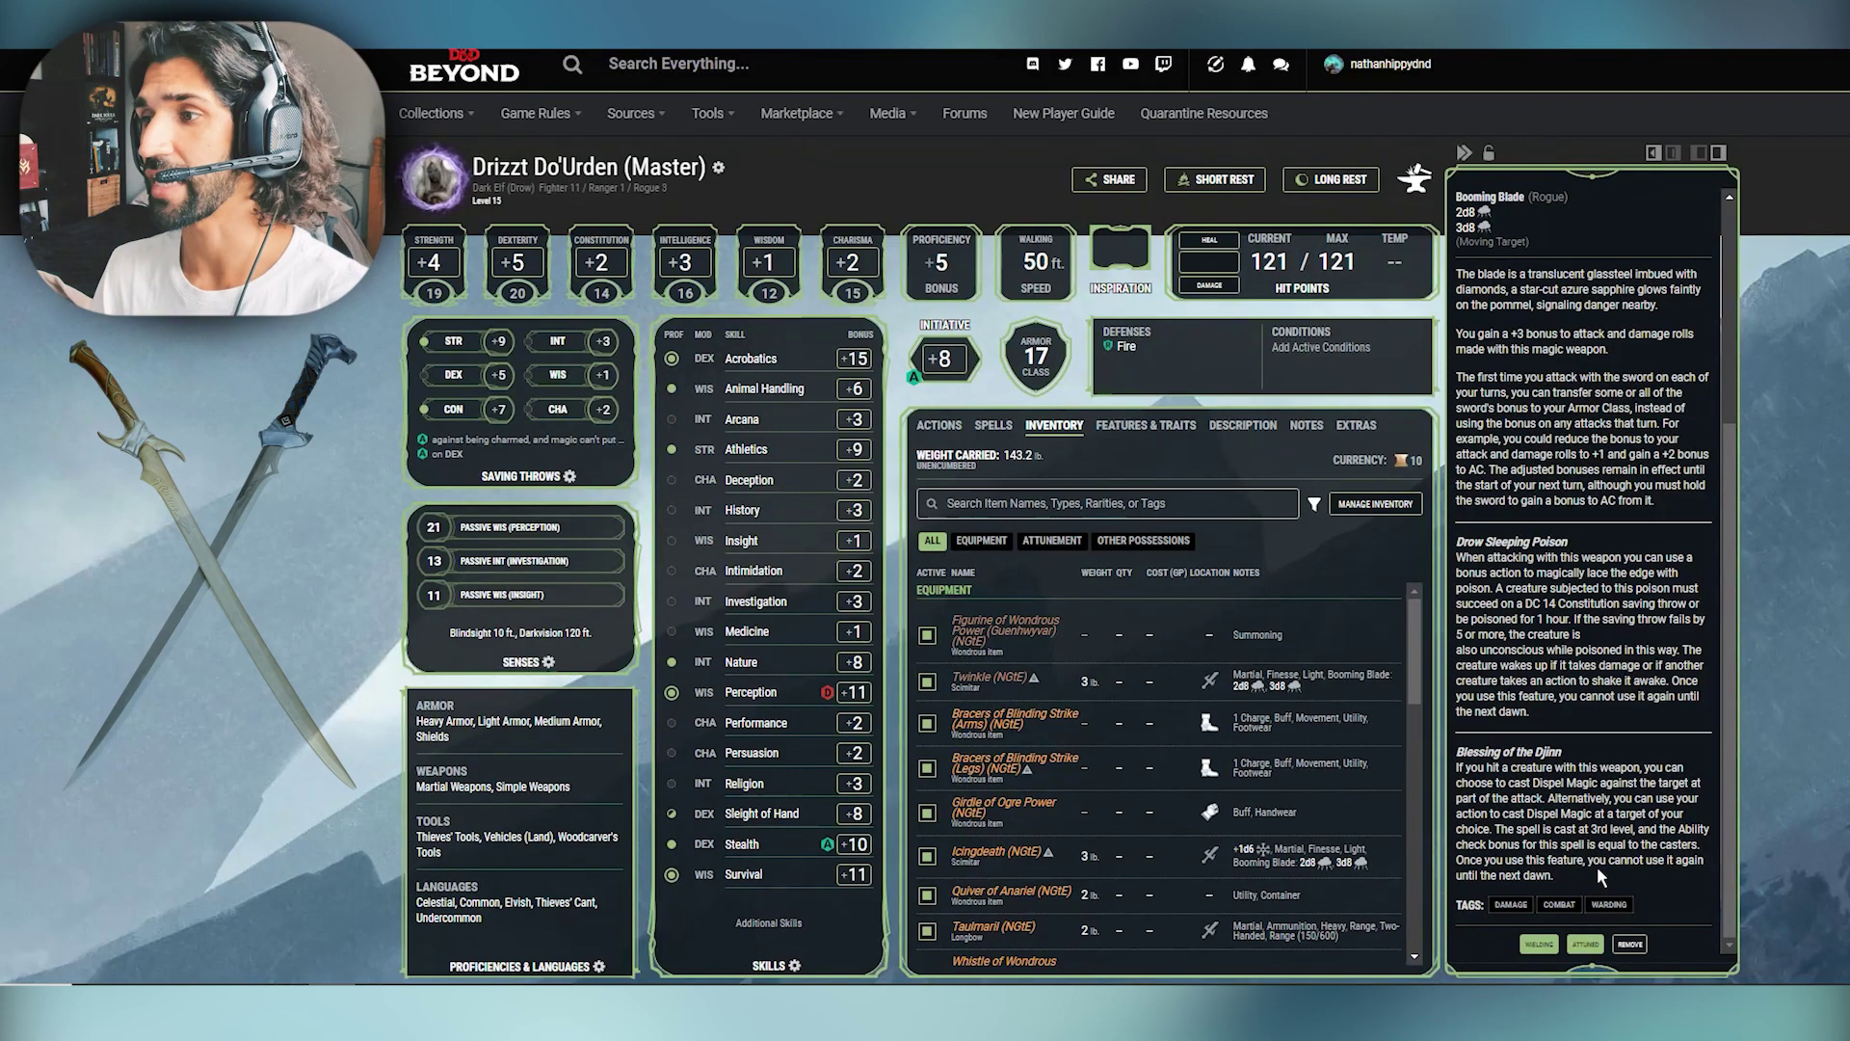
{"action": "scroll", "coordinate": [1598, 866], "scroll_direction": "up", "scroll_amount": 5}
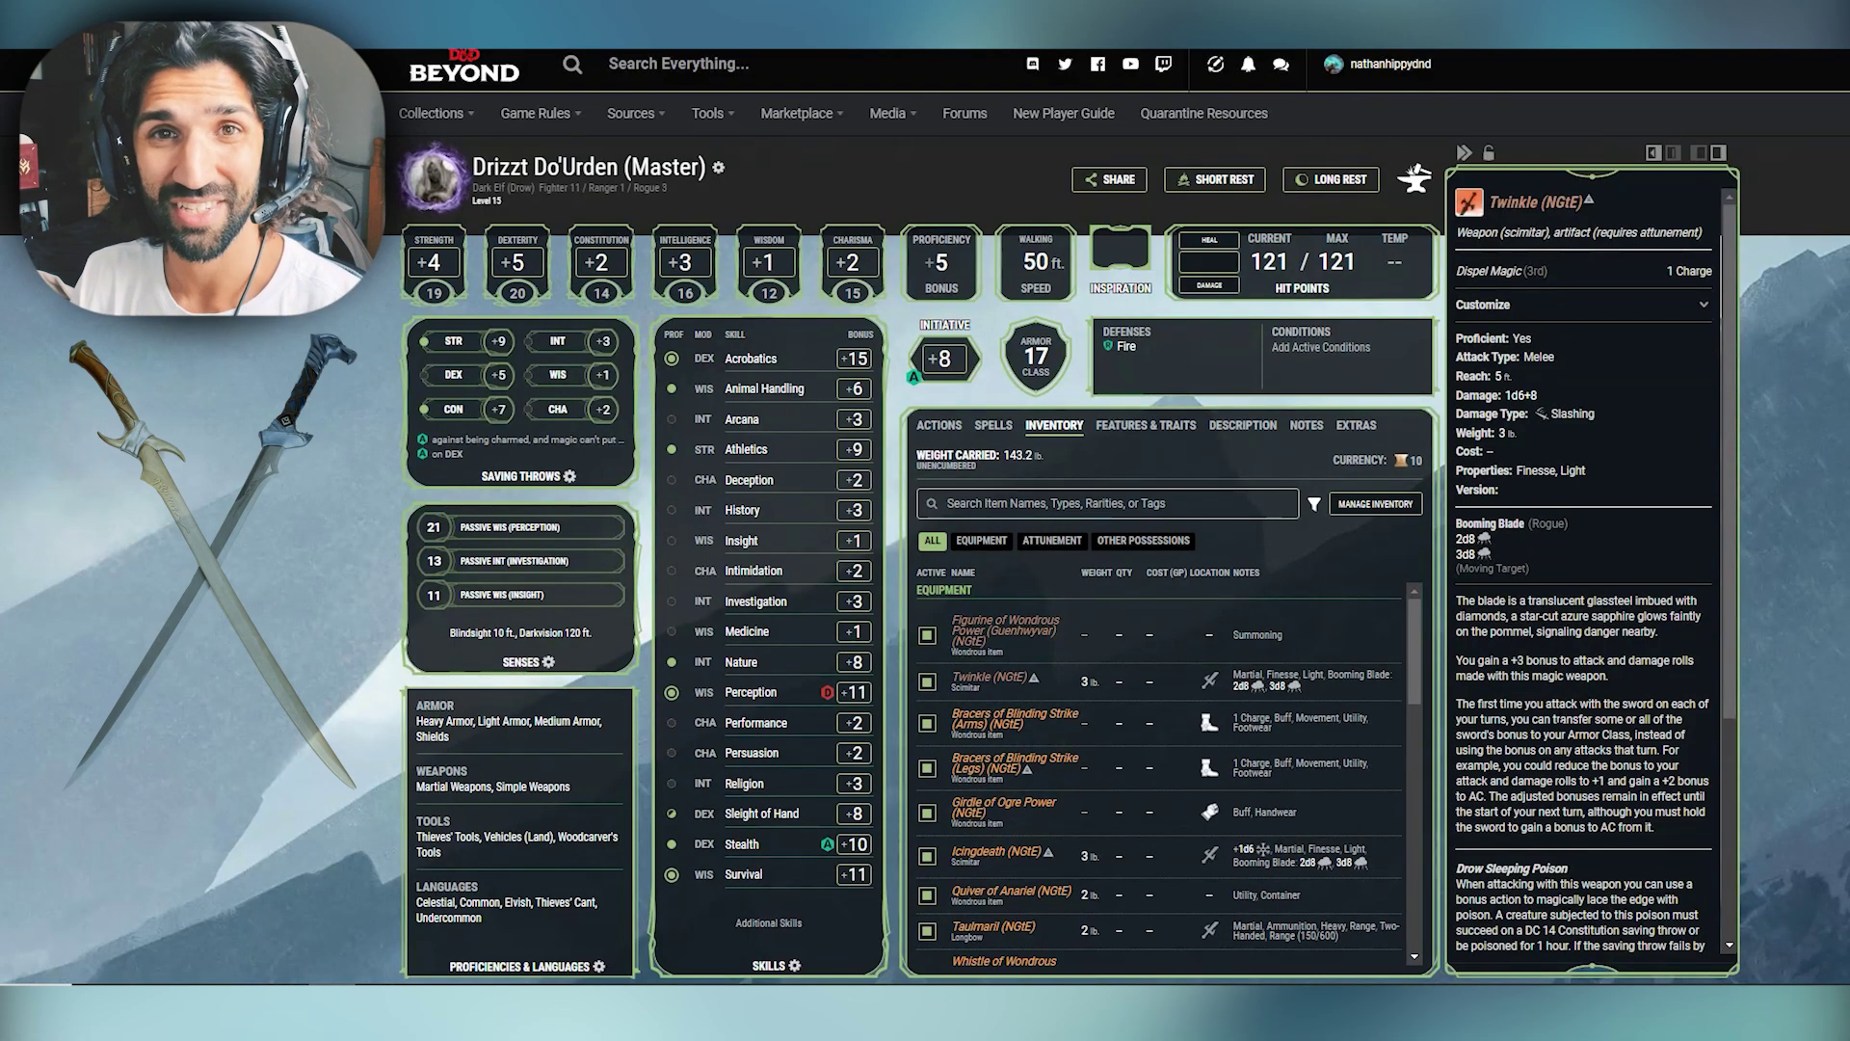
Step: Read the item details of the Bracers of Blinding Strike (Legs) and the Girdle of Ogre Power
{"action": "left_click", "coordinate": [1301, 767]}
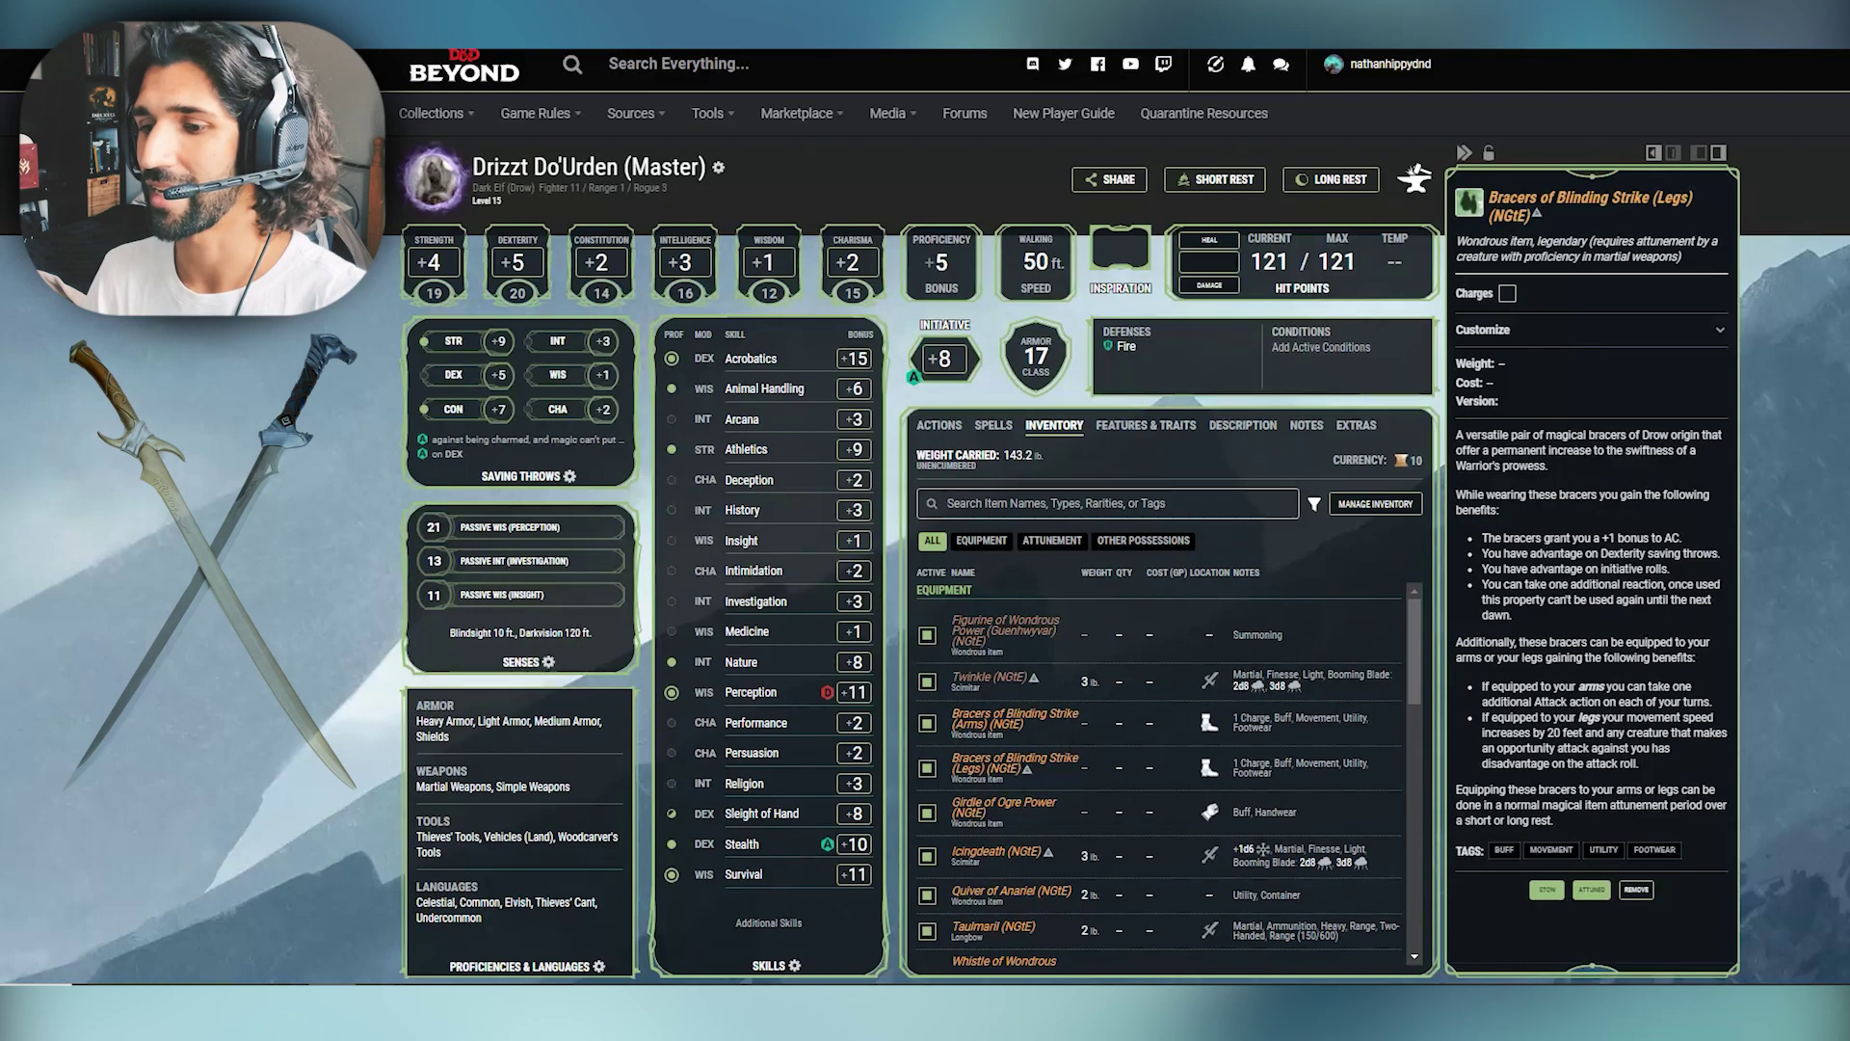
{"action": "scroll", "coordinate": [1083, 761], "scroll_direction": "down", "scroll_amount": 1}
{"action": "left_click", "coordinate": [1044, 715]}
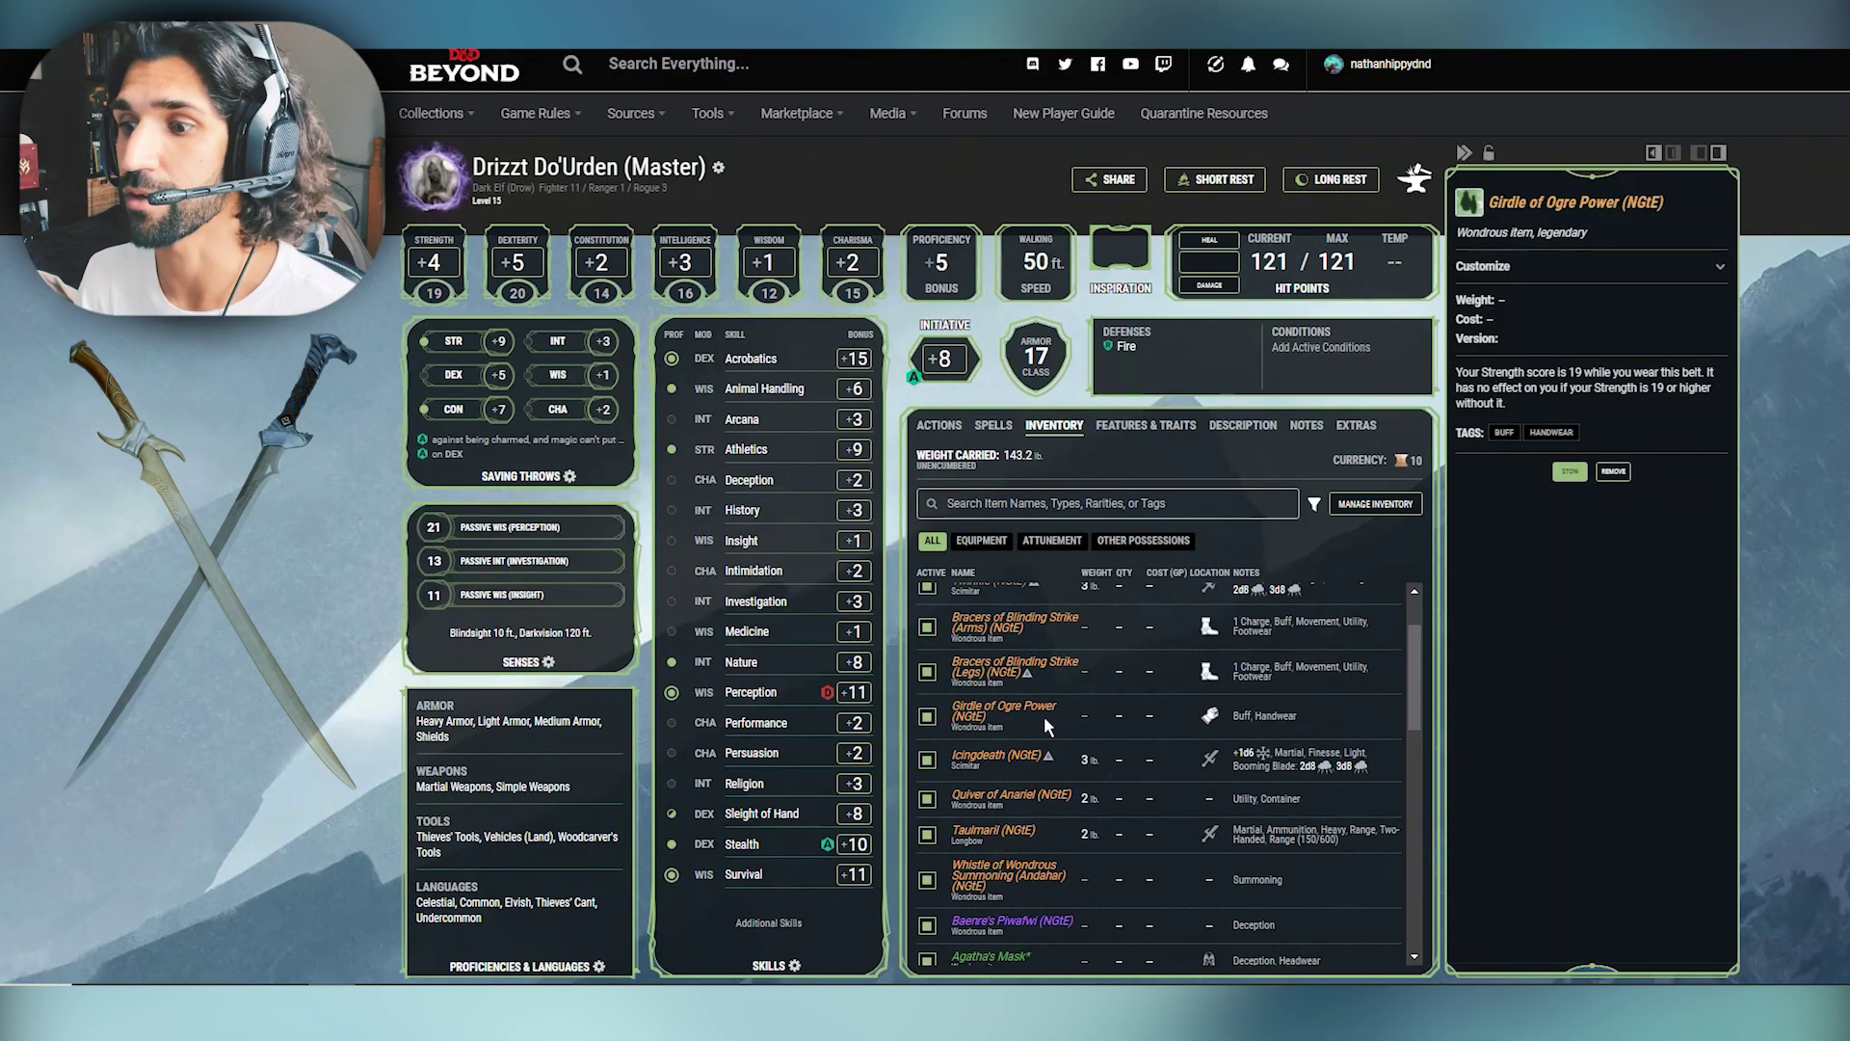
Step: Check the Icingdeath scimitar, the Taulmaril longbow and the Quiver of Anariel in the inventory
{"action": "scroll", "coordinate": [1044, 715], "scroll_direction": "down", "scroll_amount": 1}
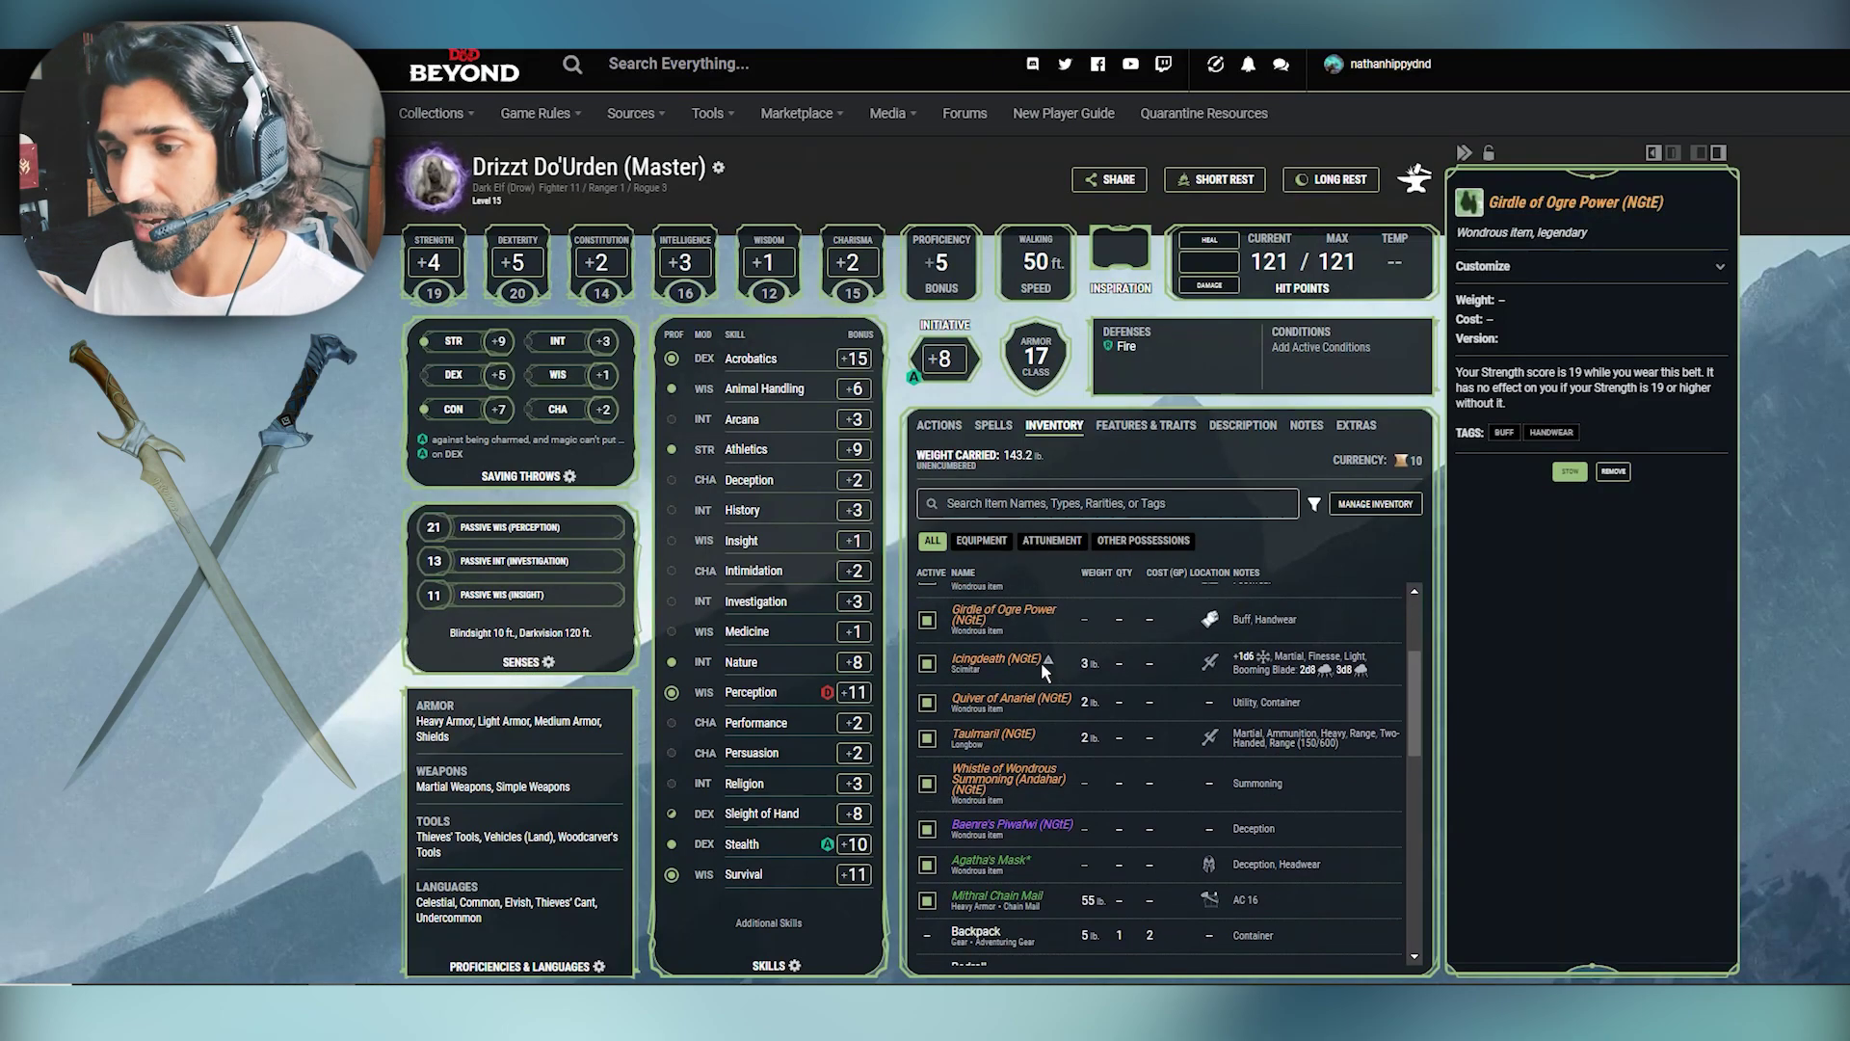
{"action": "left_click", "coordinate": [1044, 659]}
{"action": "left_click", "coordinate": [1049, 735]}
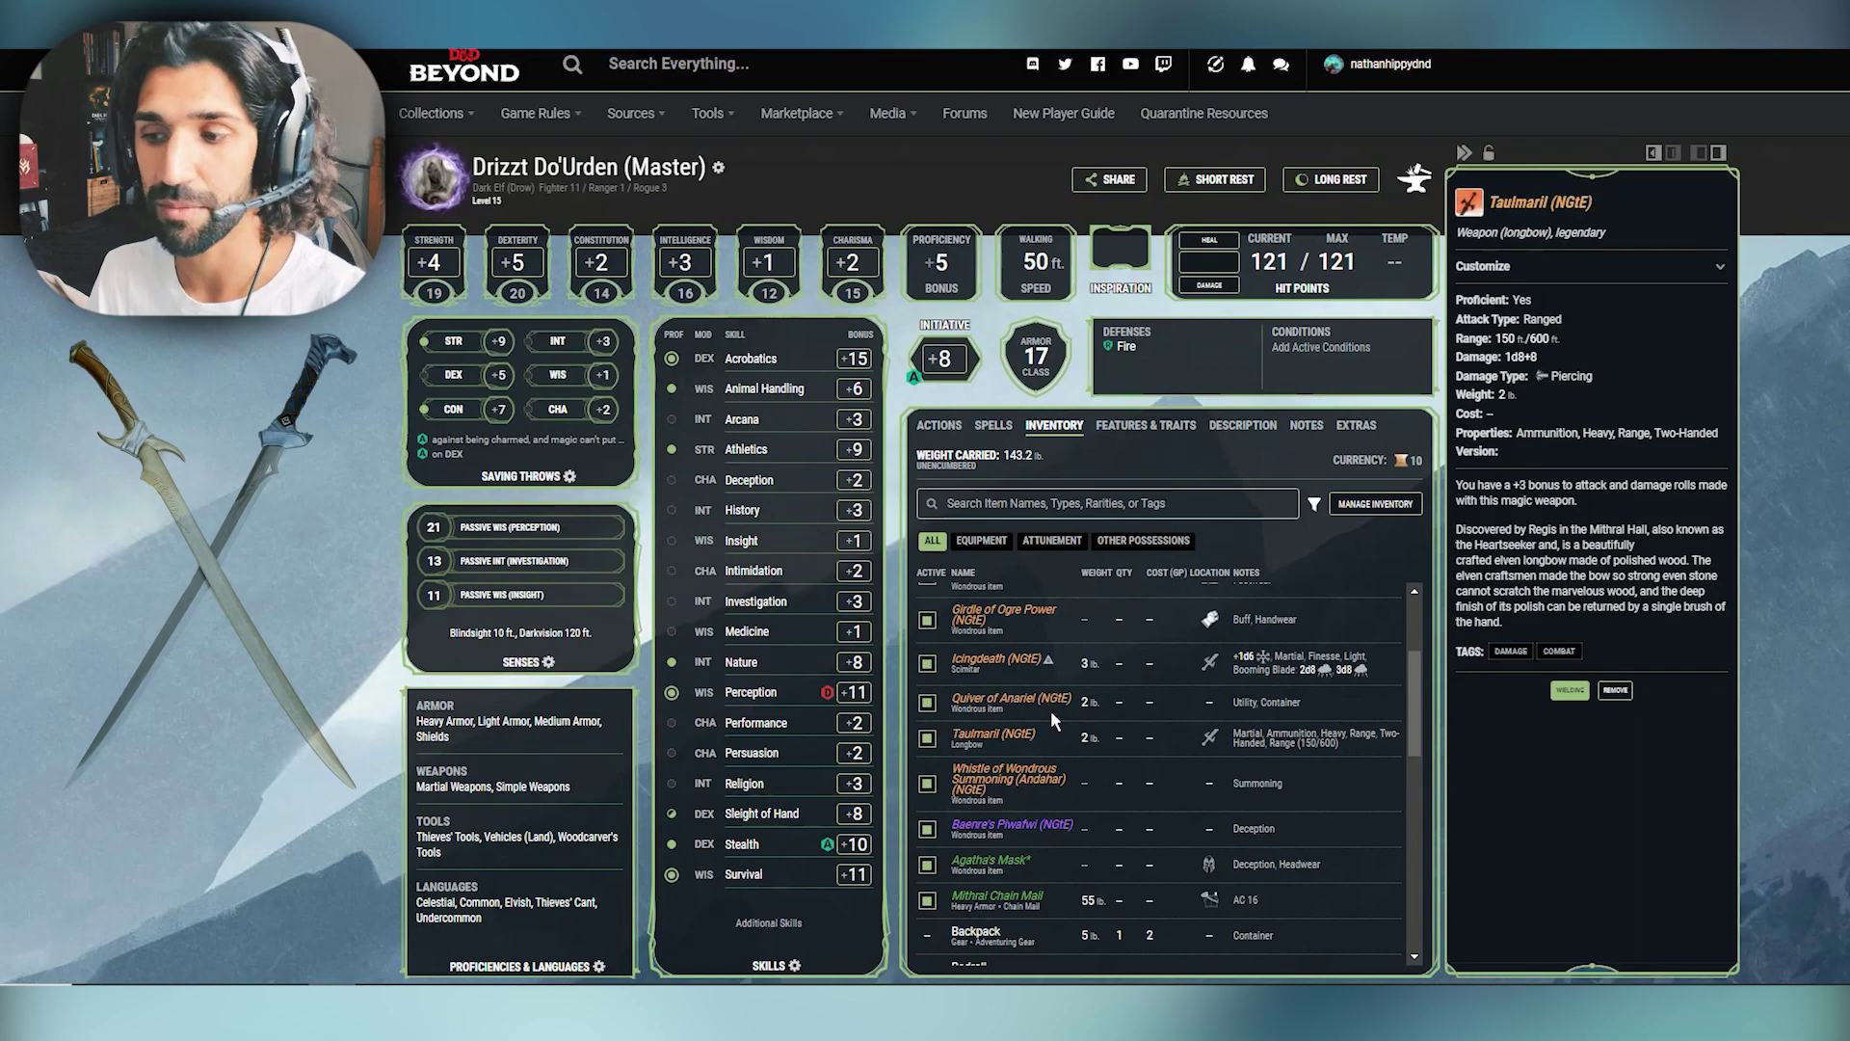
{"action": "double_click", "coordinate": [1049, 712]}
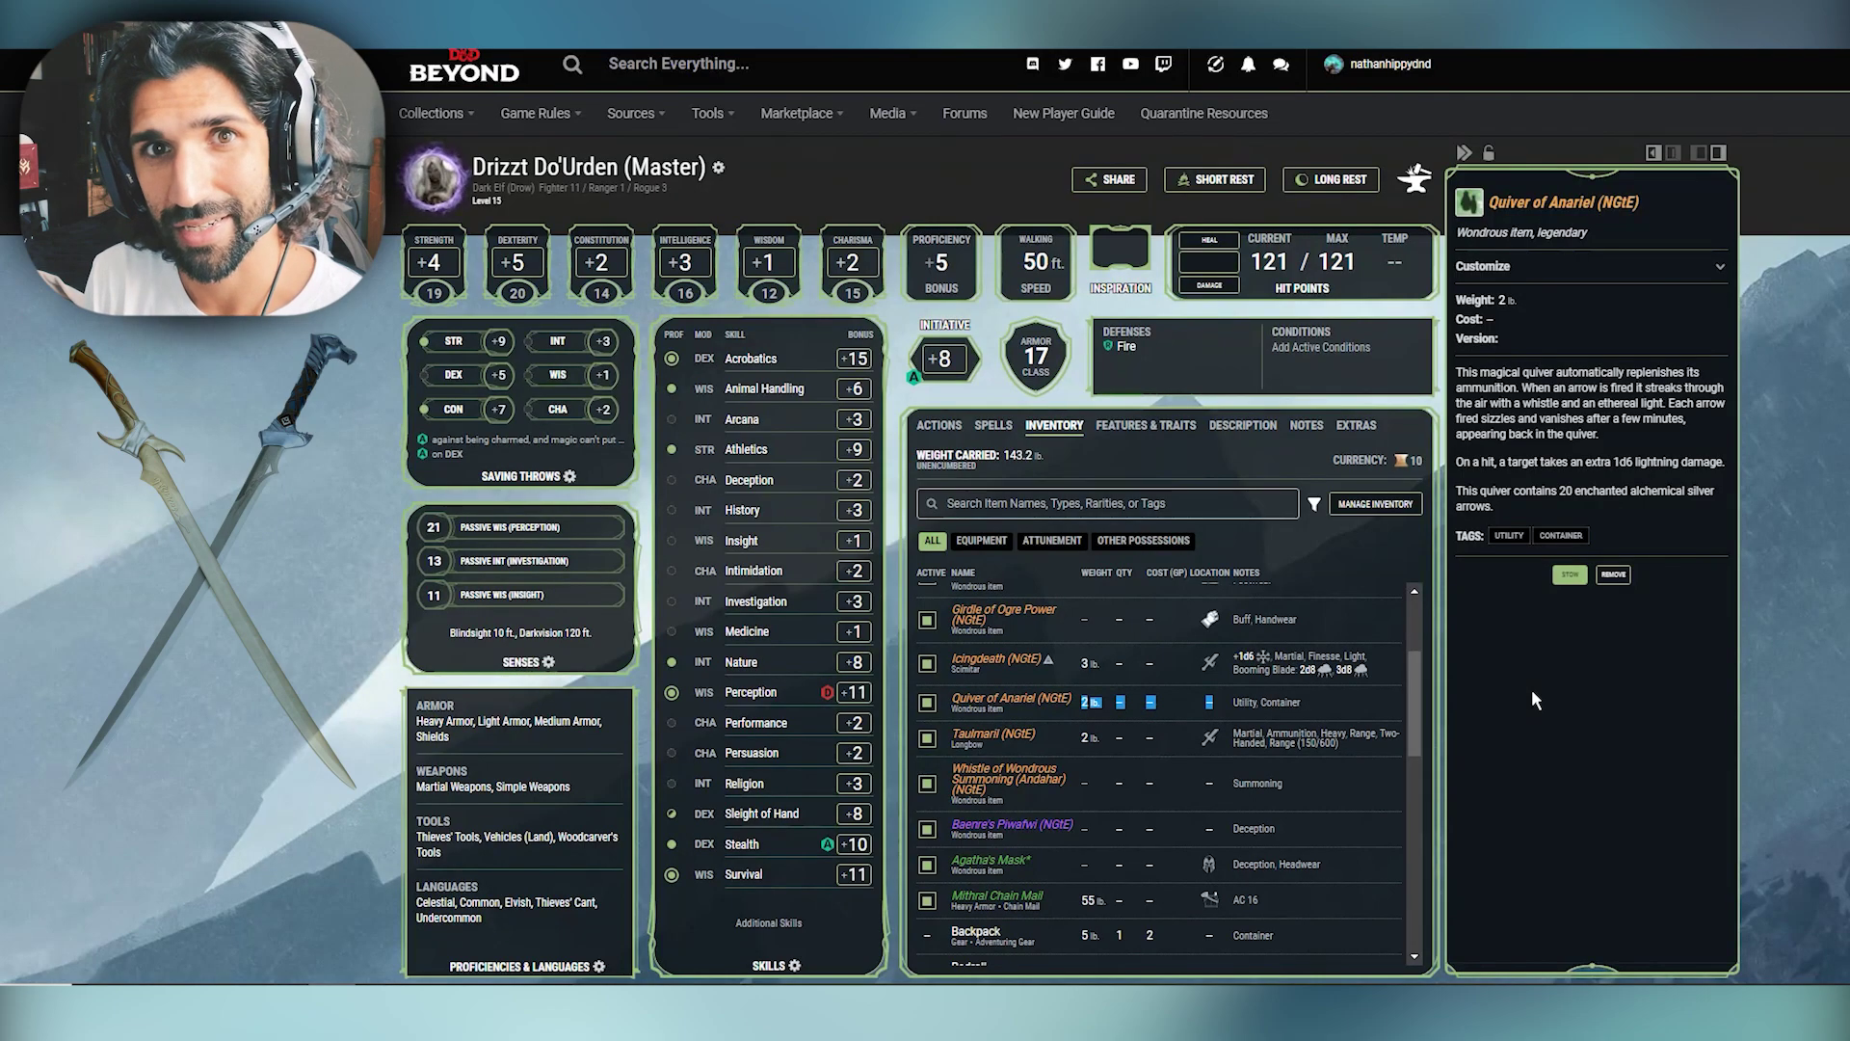
Step: Read the descriptions of the Whistle of Wondrous Summoning (Andahar) and Baenre's Piwafwi
{"action": "left_click", "coordinate": [1033, 800]}
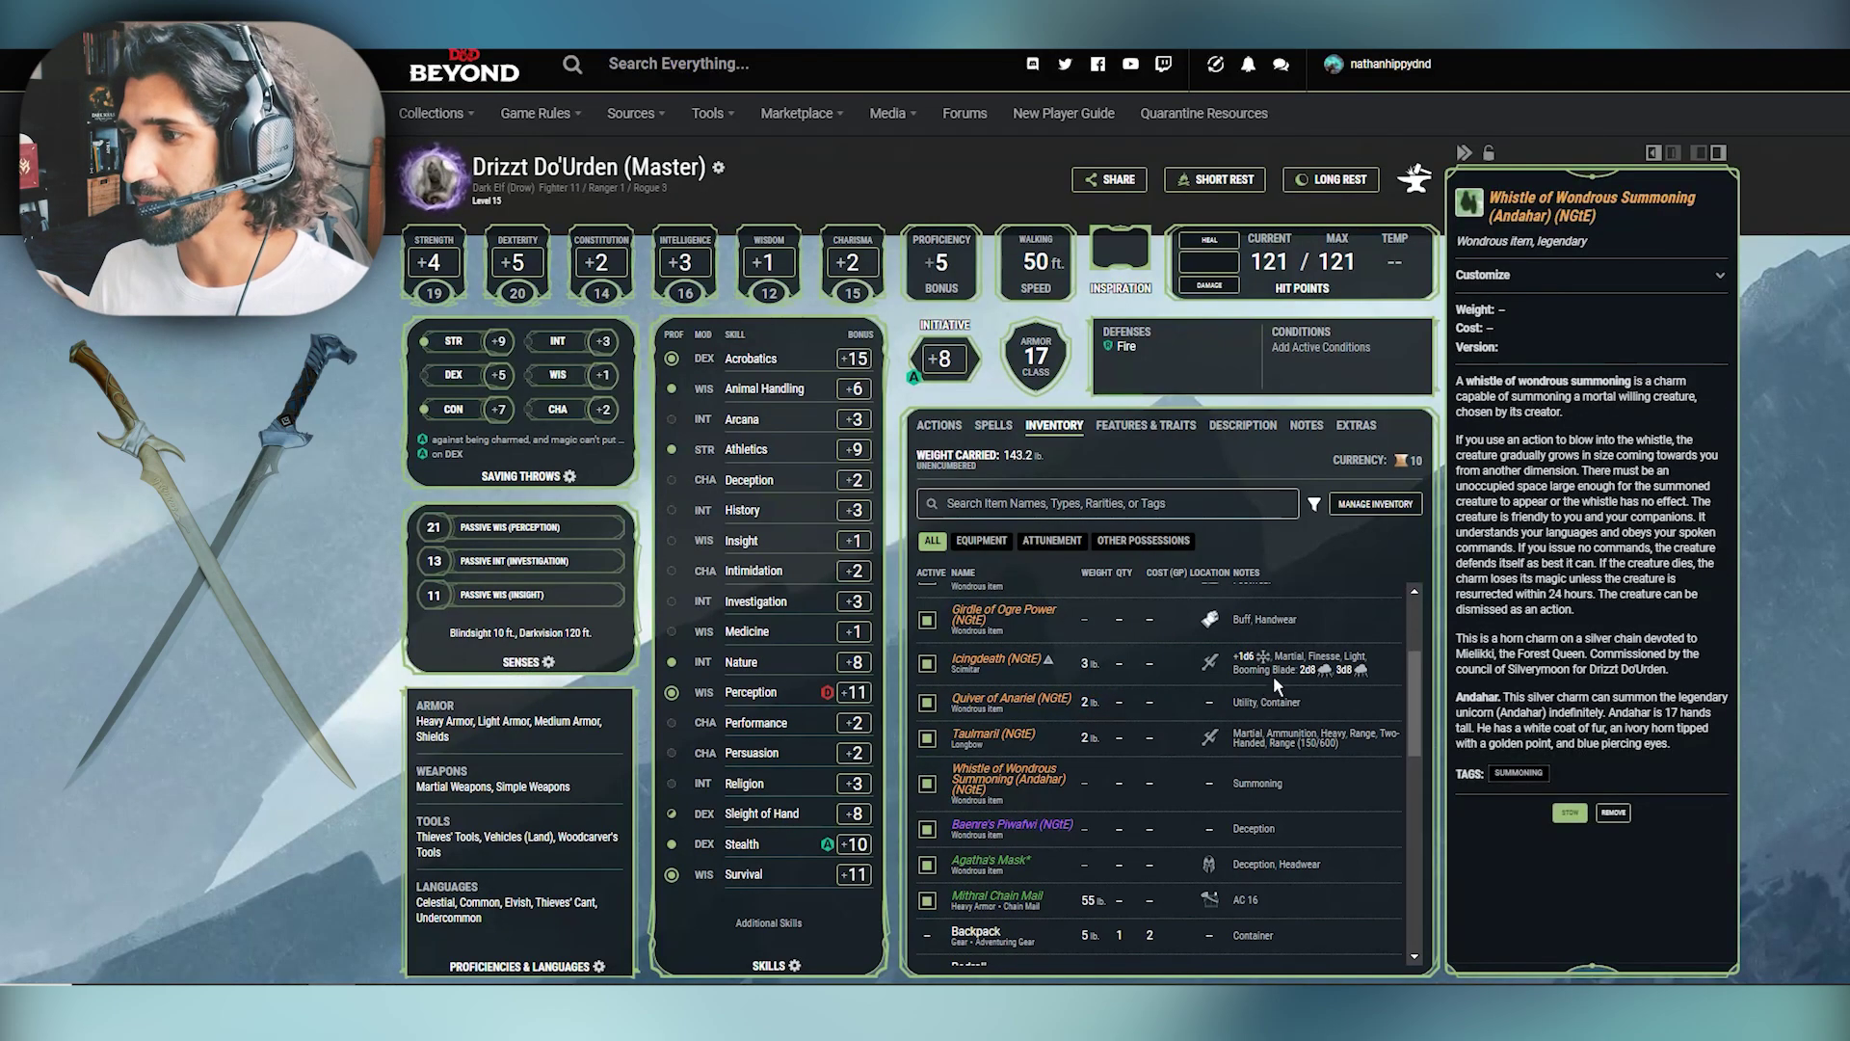
{"action": "scroll", "coordinate": [1219, 677], "scroll_direction": "down", "scroll_amount": 1}
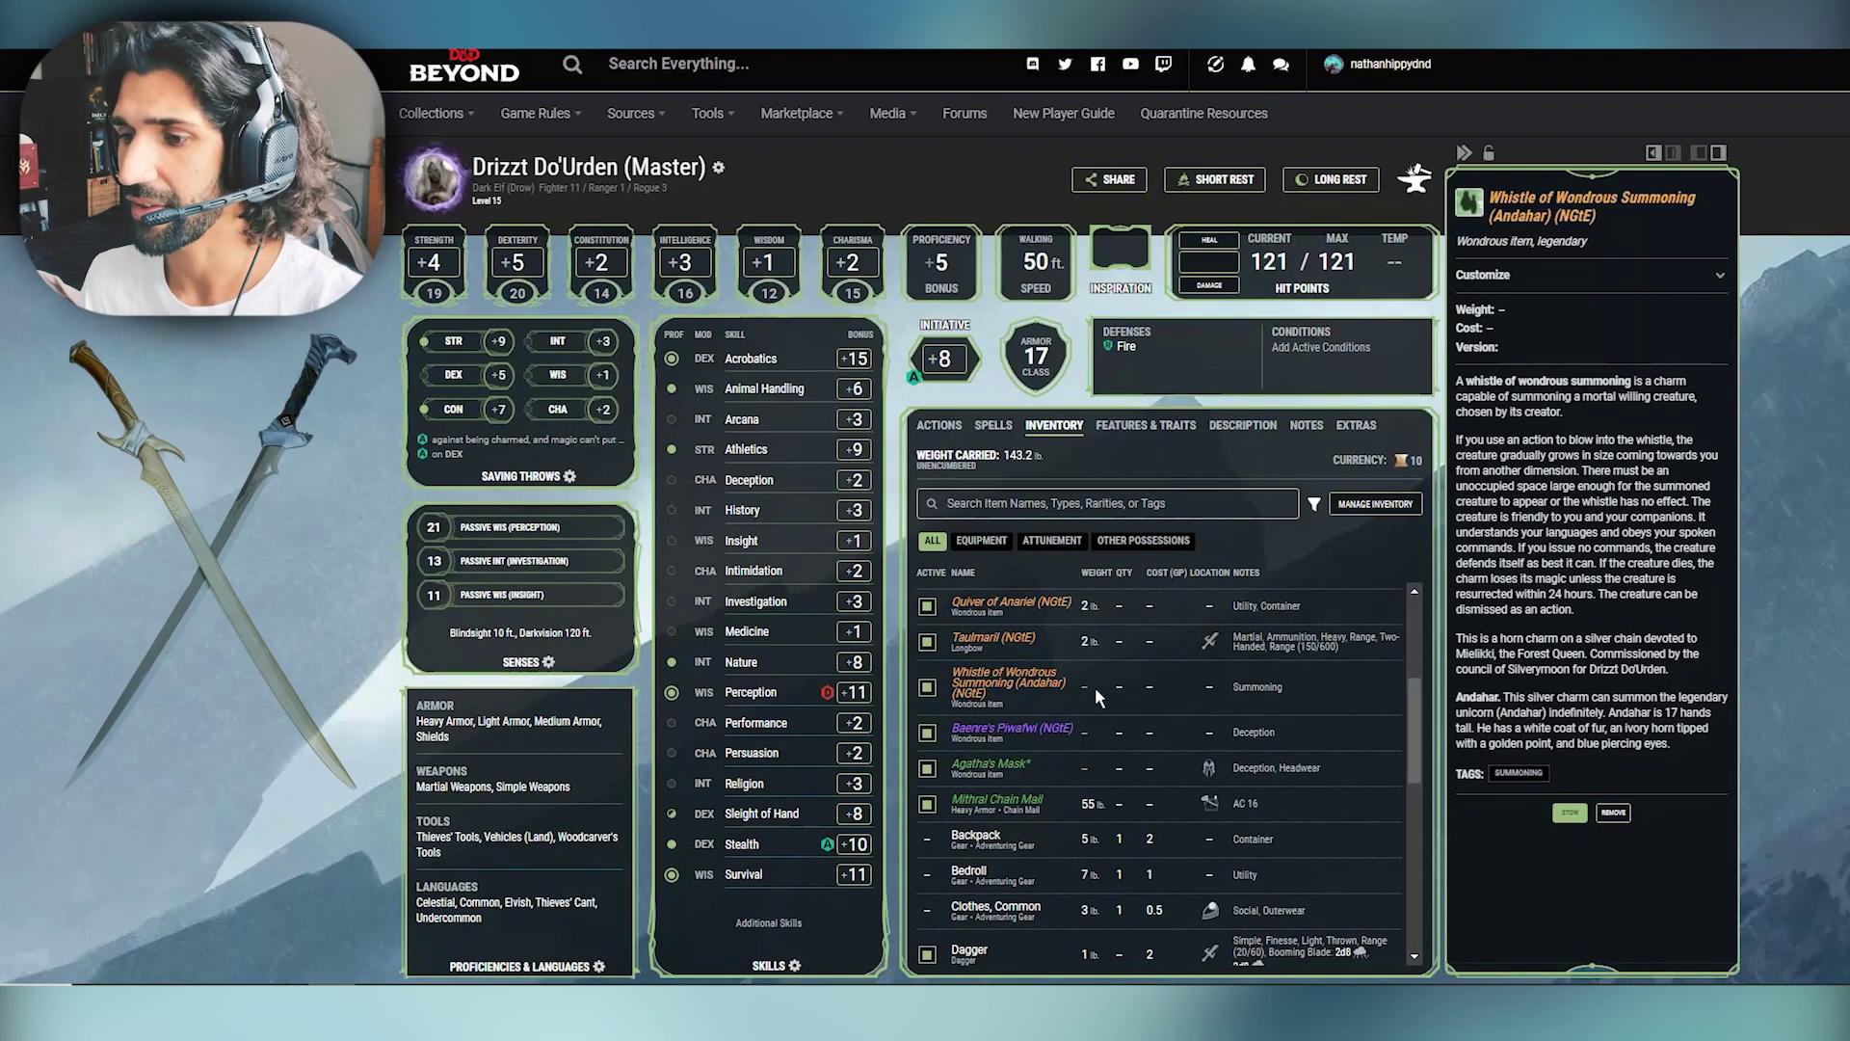
{"action": "left_click", "coordinate": [1048, 742]}
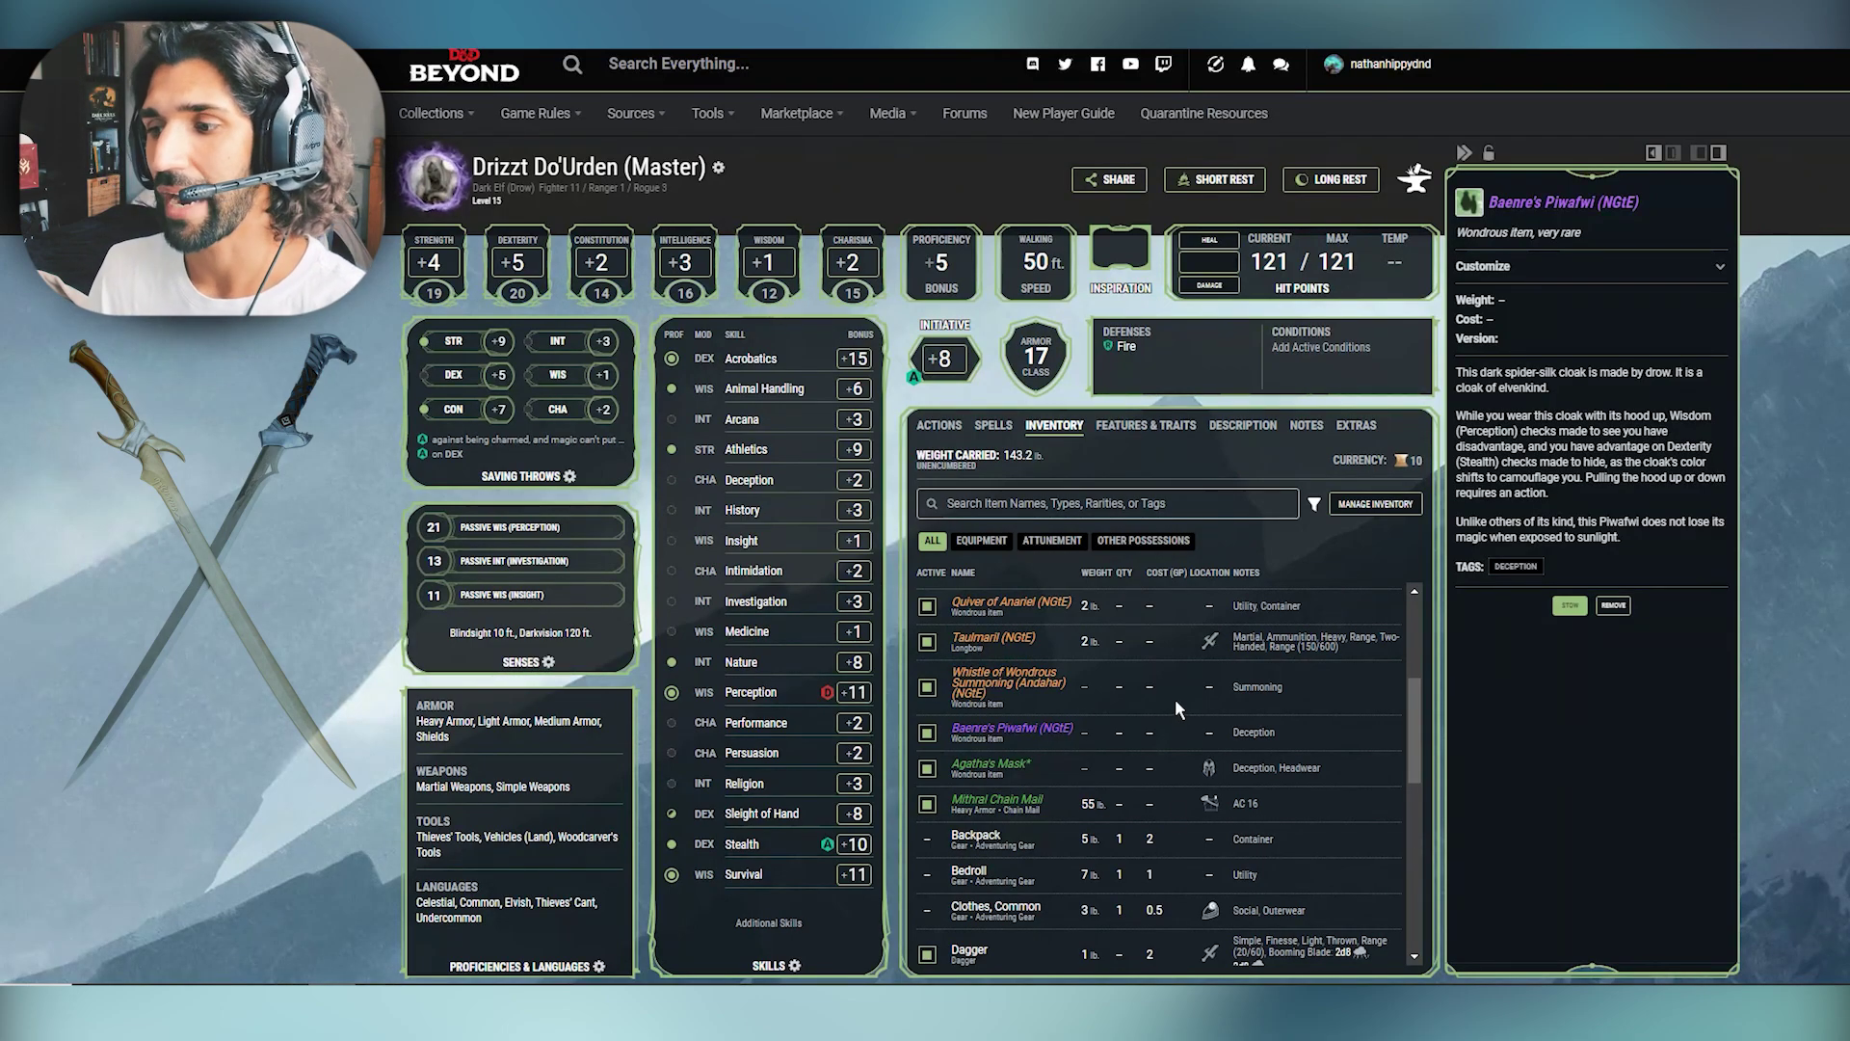
Step: Return to the Master's spell list and show the character's available actions and weapon attacks
{"action": "scroll", "coordinate": [1176, 698], "scroll_direction": "up", "scroll_amount": 5}
{"action": "left_click", "coordinate": [1003, 434]}
{"action": "left_click", "coordinate": [993, 433]}
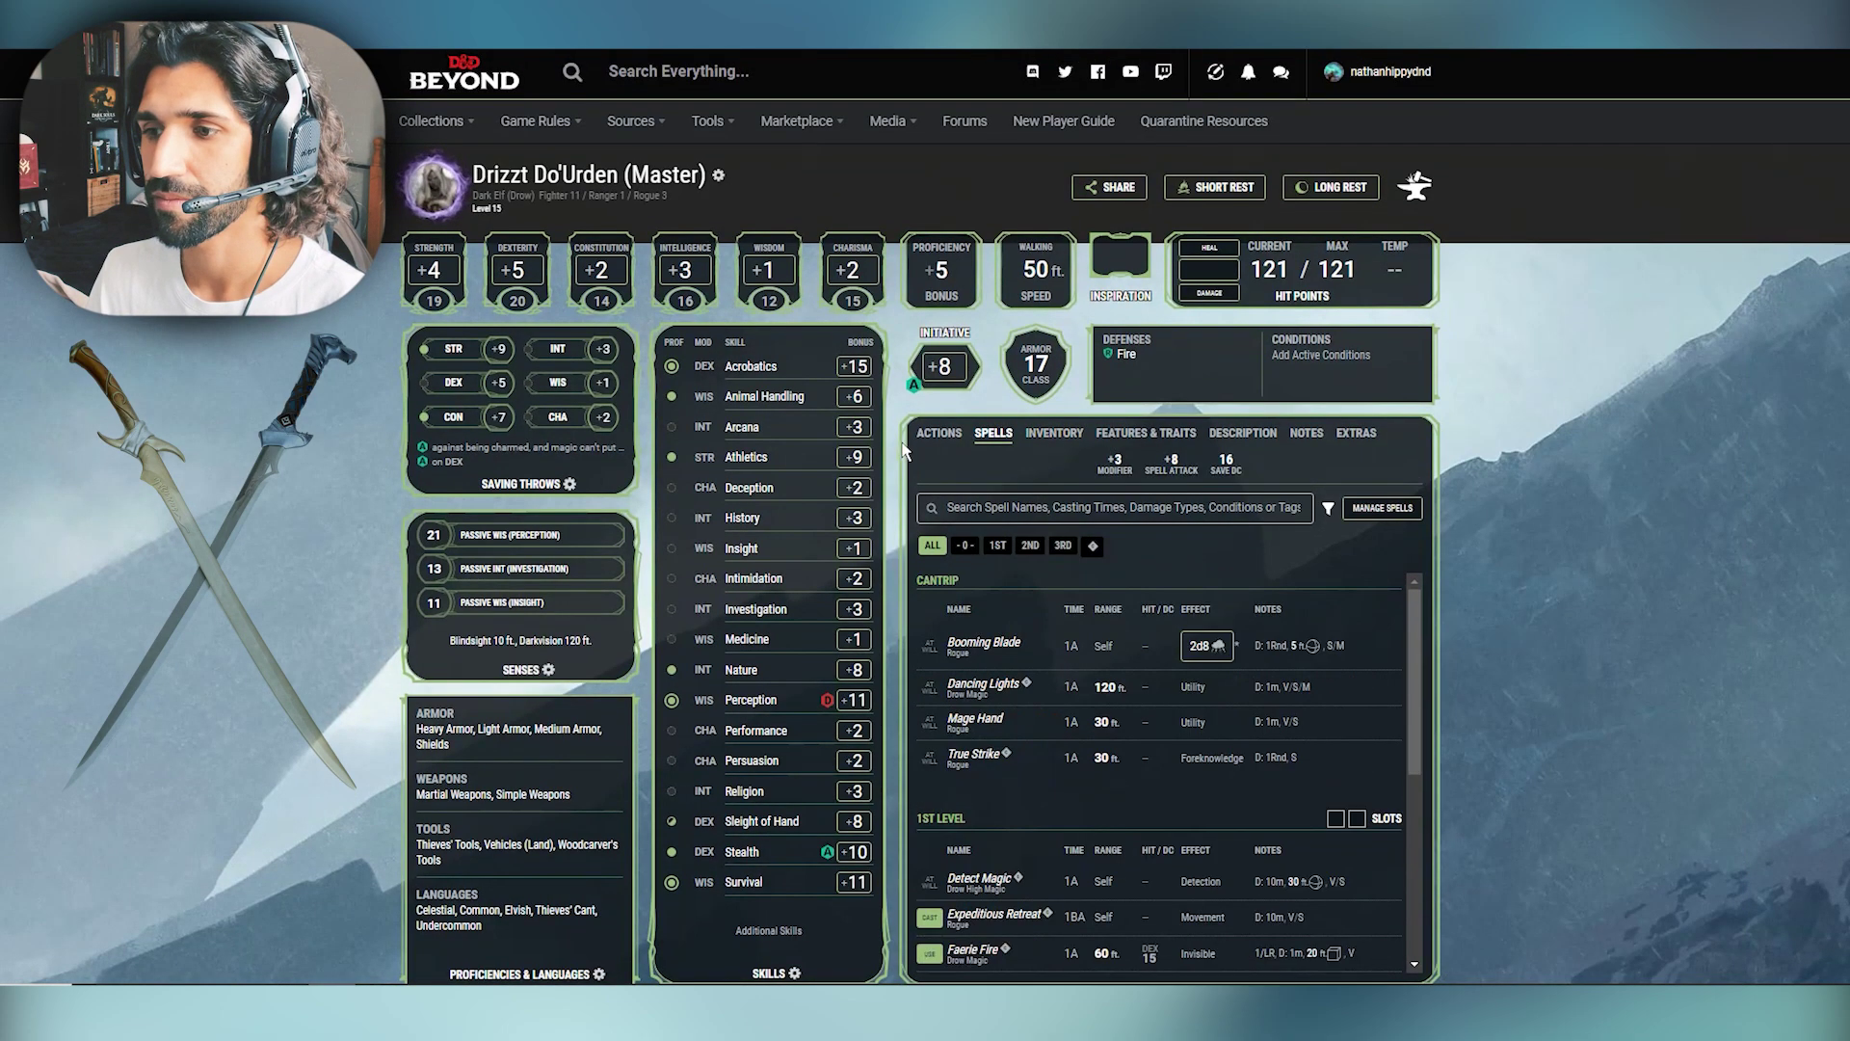
{"action": "left_click", "coordinate": [939, 433]}
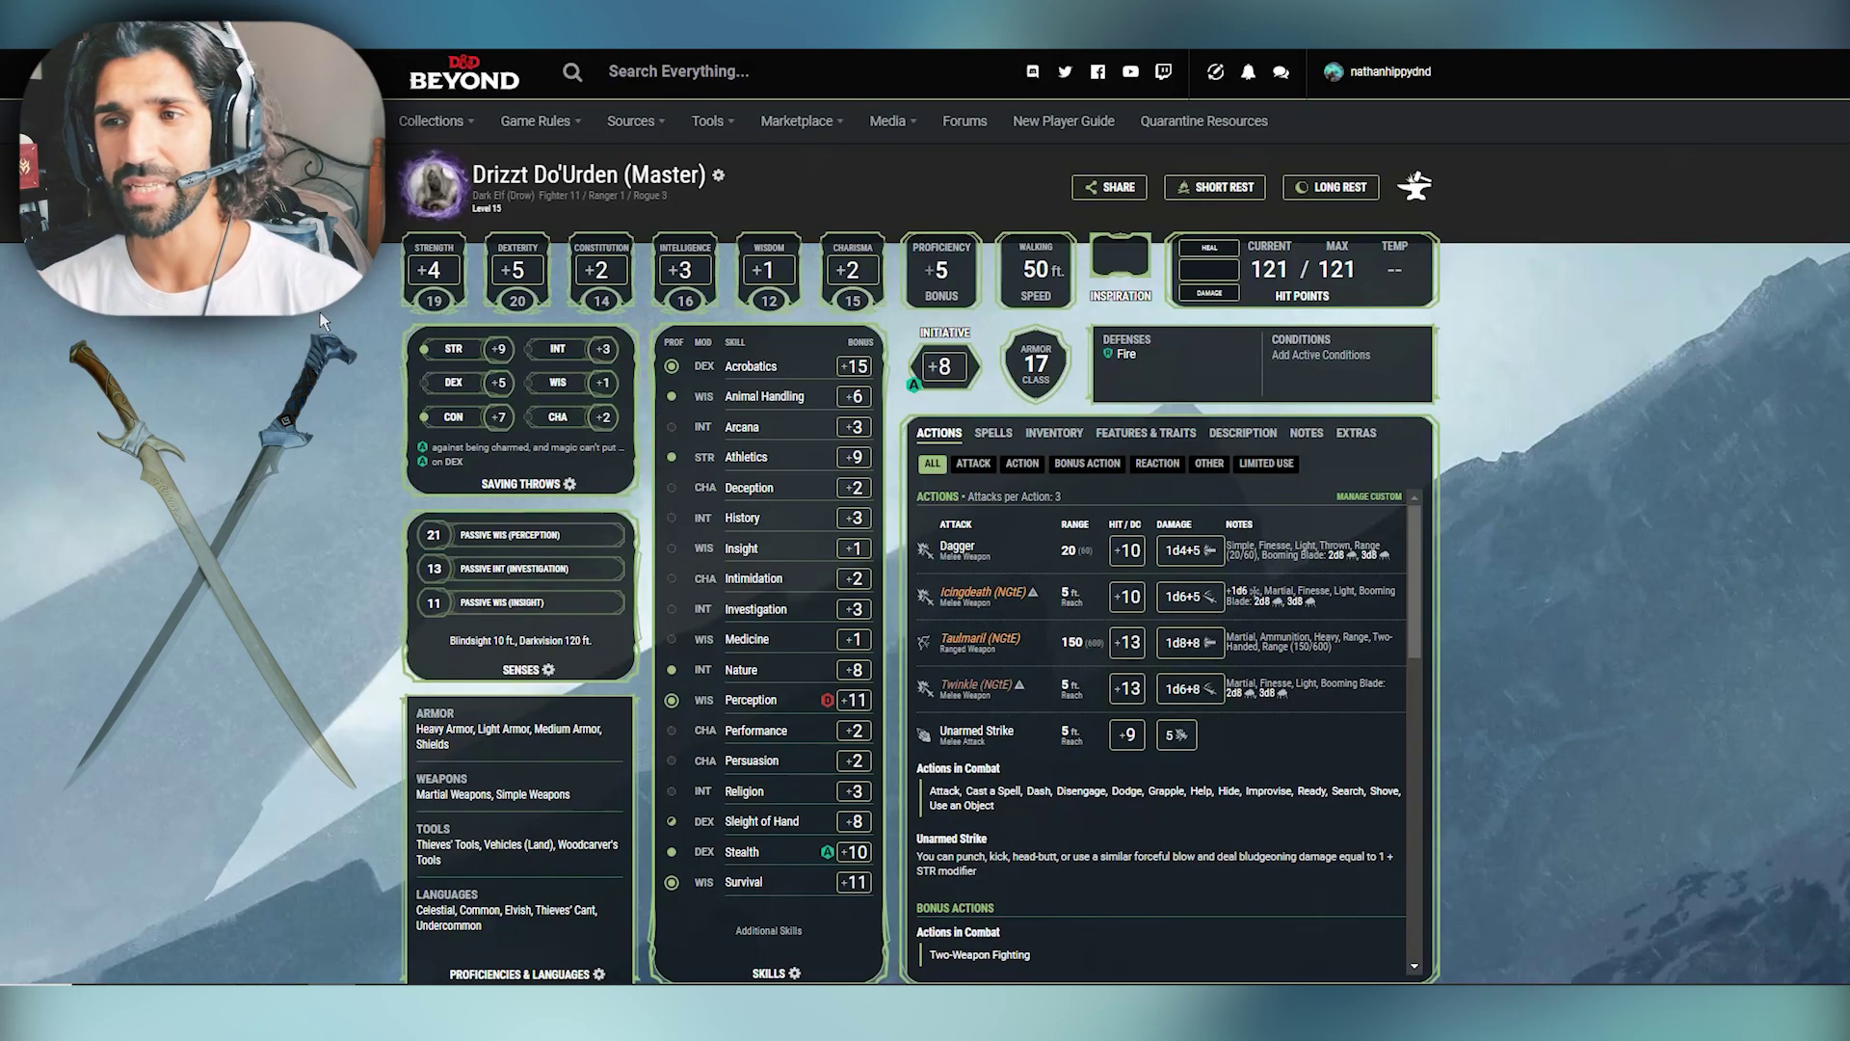